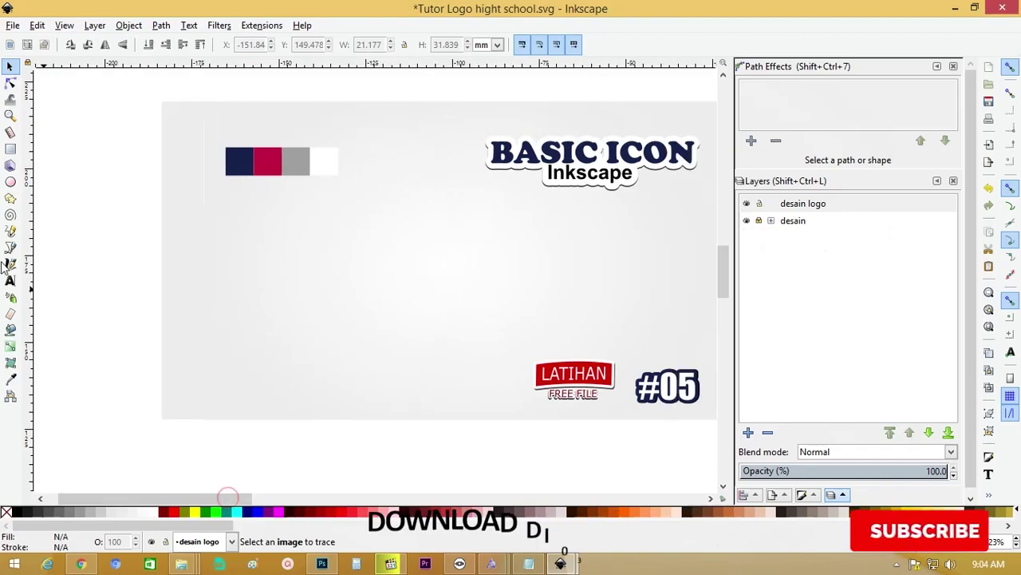
# Add a vertical centre guide and draw a curved left half-shield outline ending on it.
pyautogui.moveTo(30, 248); pyautogui.dragTo(384, 244)
pyautogui.click(11, 247)
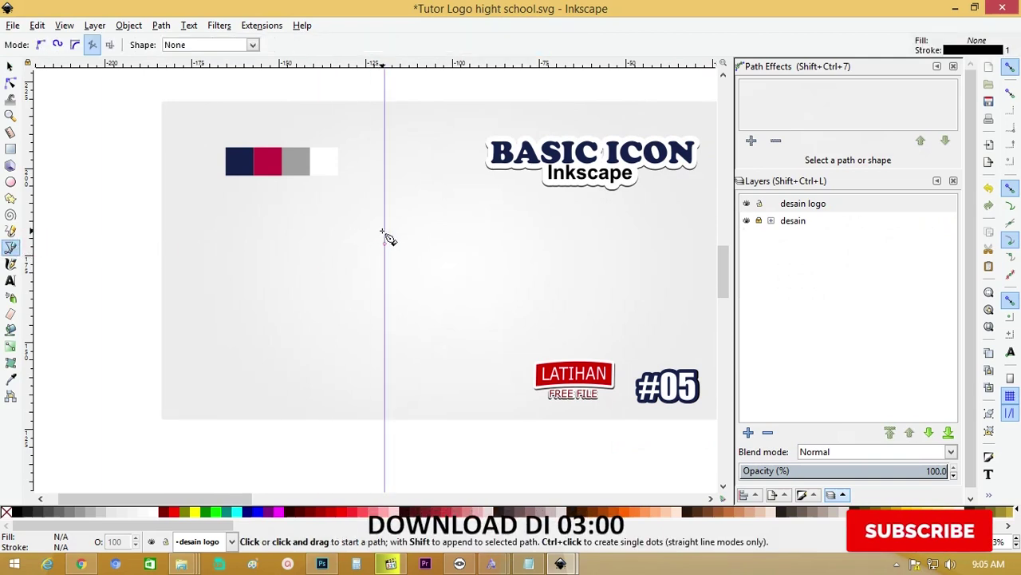
pyautogui.click(384, 231)
pyautogui.click(304, 231)
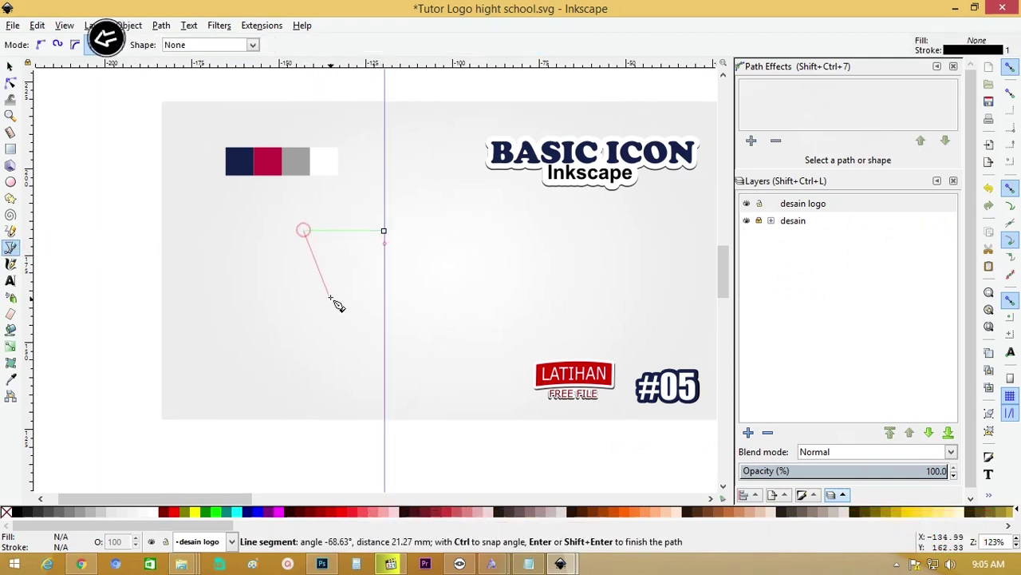
pyautogui.doubleClick(385, 362)
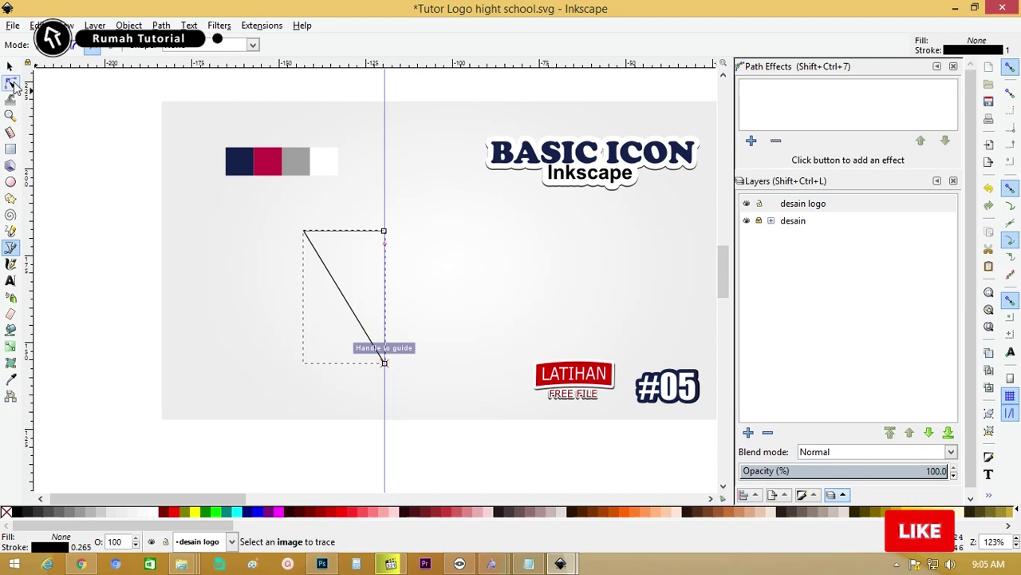
pyautogui.click(12, 83)
pyautogui.moveTo(348, 299); pyautogui.dragTo(323, 323)
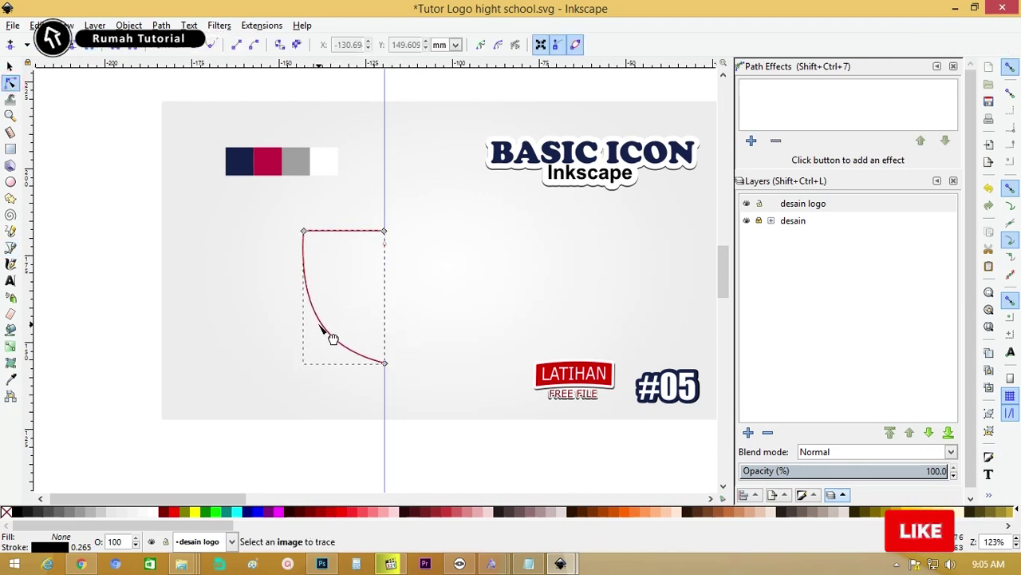
# Duplicate the half shield, move the copy right of the guide, and select both halves.
pyautogui.click(10, 67)
pyautogui.hotkey('ctrl', 'd')
pyautogui.moveTo(357, 234); pyautogui.dragTo(419, 236)
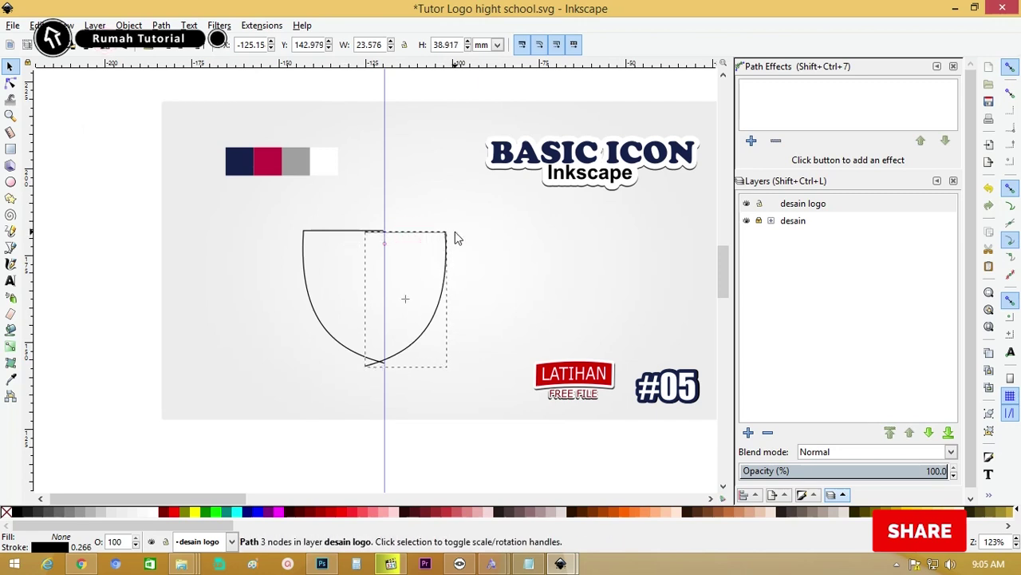
pyautogui.keyDown('shift'); pyautogui.click(376, 232); pyautogui.keyUp('shift')
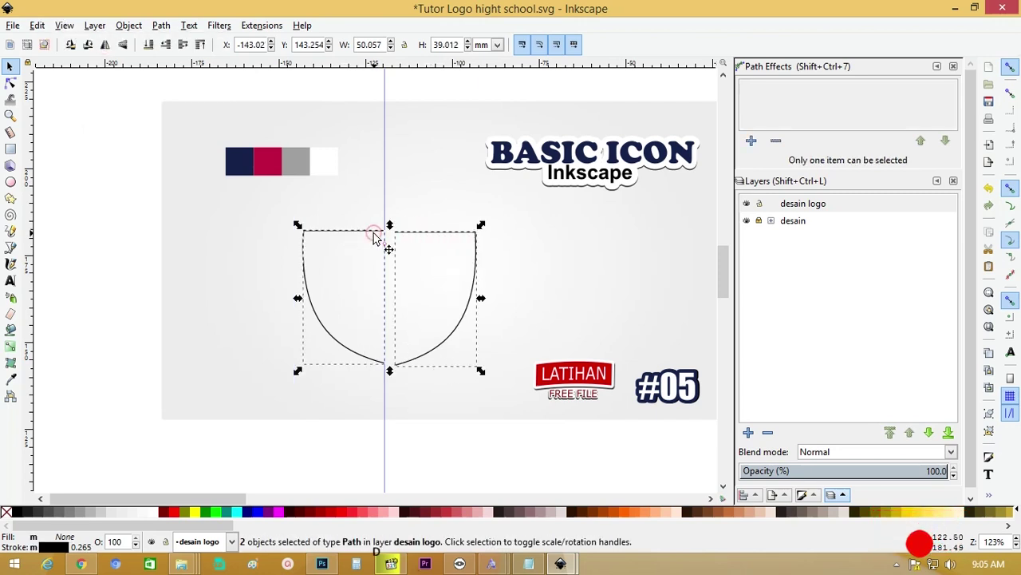
# Align the tops of the two shield halves and zoom in on the outline.
pyautogui.hotkey('shift', 'ctrl', 'a')
pyautogui.click(842, 276)
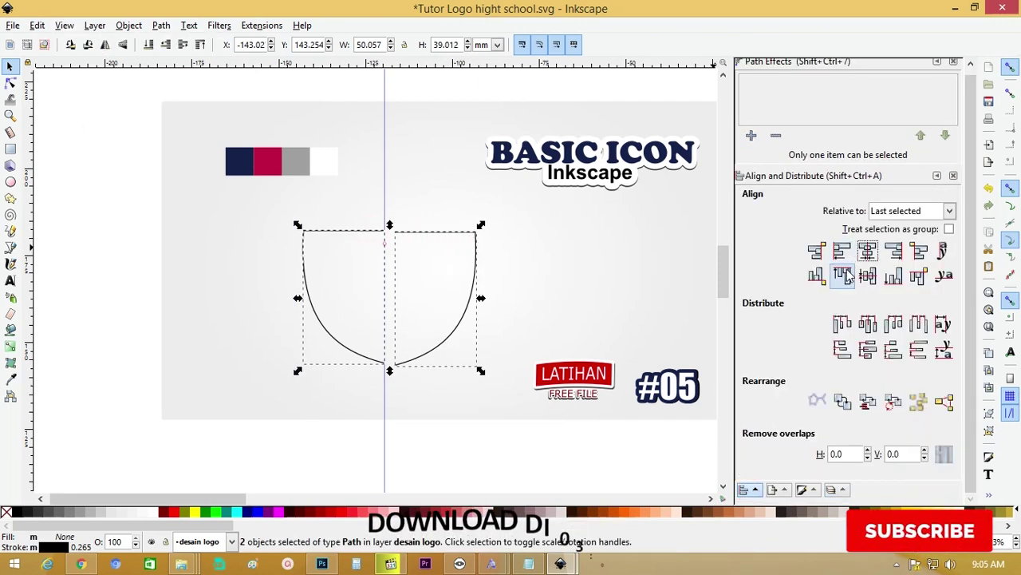
pyautogui.click(569, 241)
pyautogui.hotkey('ctrl', 'a')
pyautogui.hotkey('ctrl', 'k')
pyautogui.press('Escape')
pyautogui.press('z')
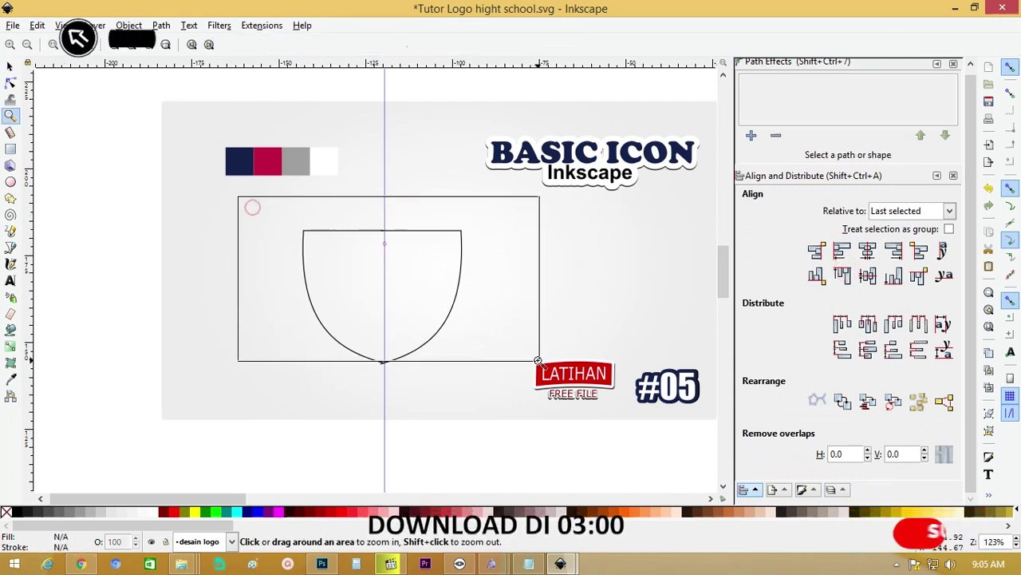
pyautogui.moveTo(540, 359); pyautogui.dragTo(240, 196)
# Nudge the right half and re-align its top with the left half.
pyautogui.press('s')
pyautogui.click(399, 429)
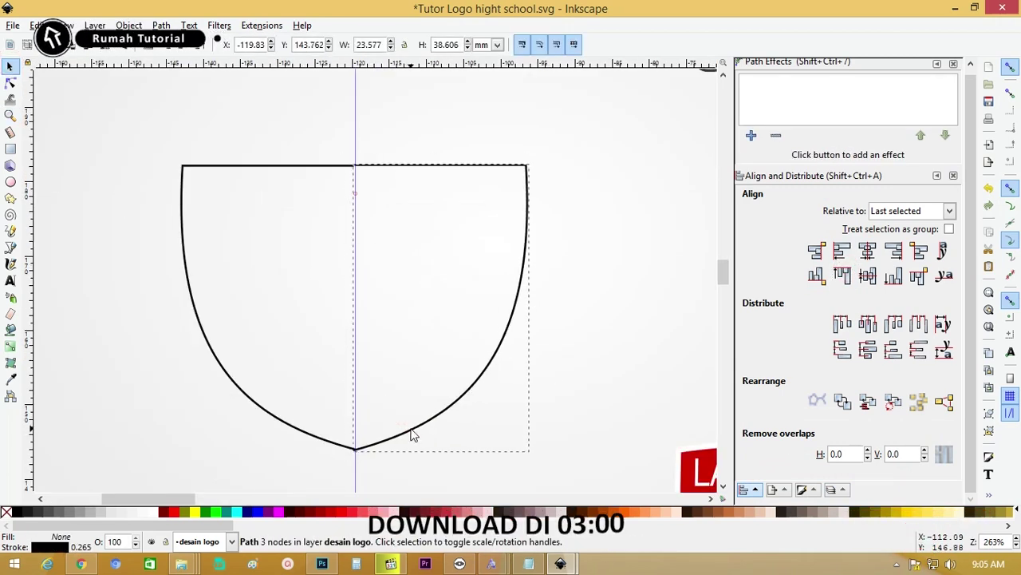
pyautogui.moveTo(415, 432); pyautogui.dragTo(412, 434)
pyautogui.click(524, 372)
pyautogui.click(510, 353)
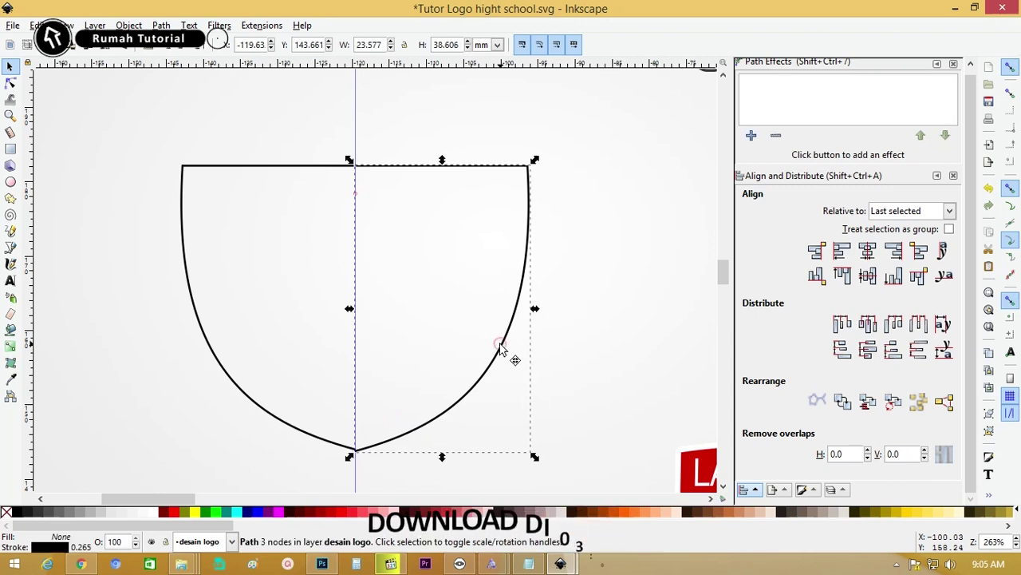
pyautogui.keyDown('shift'); pyautogui.click(290, 166); pyautogui.keyUp('shift')
pyautogui.click(842, 276)
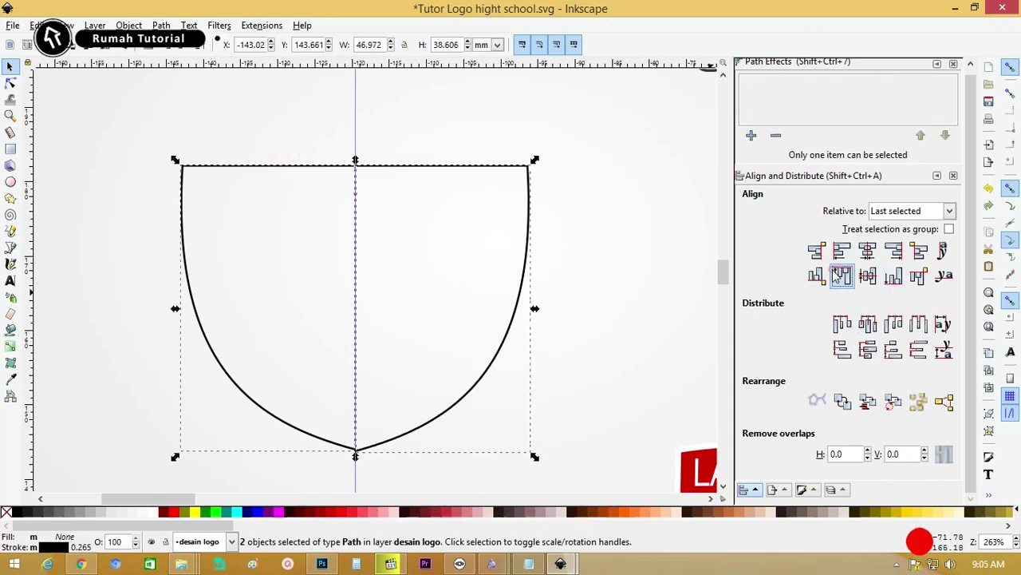
pyautogui.click(616, 251)
pyautogui.click(519, 292)
# Join the two bottom tip nodes into one point, then zoom back out.
pyautogui.press('z')
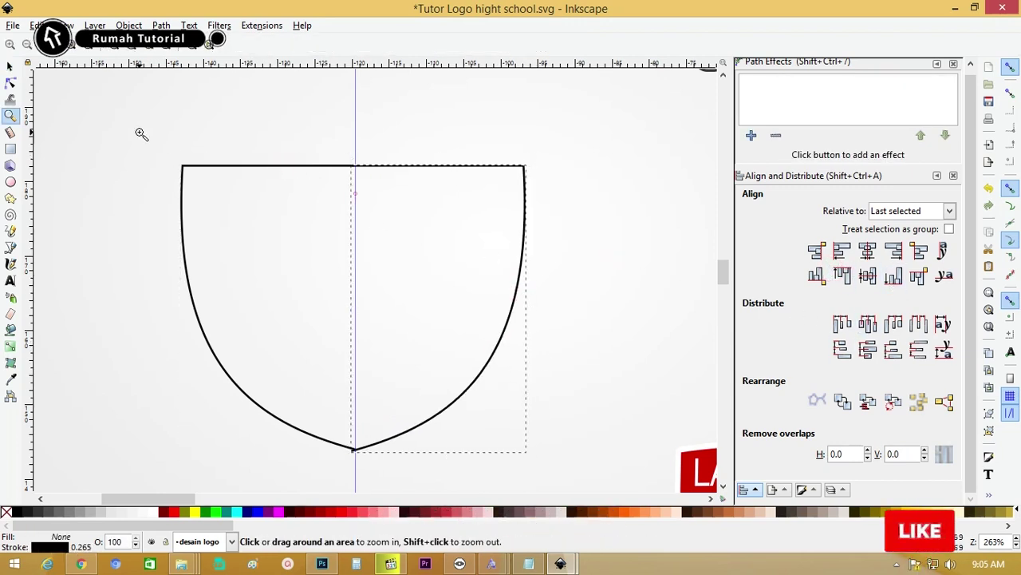
pyautogui.click(324, 422)
pyautogui.press('n')
pyautogui.click(359, 456)
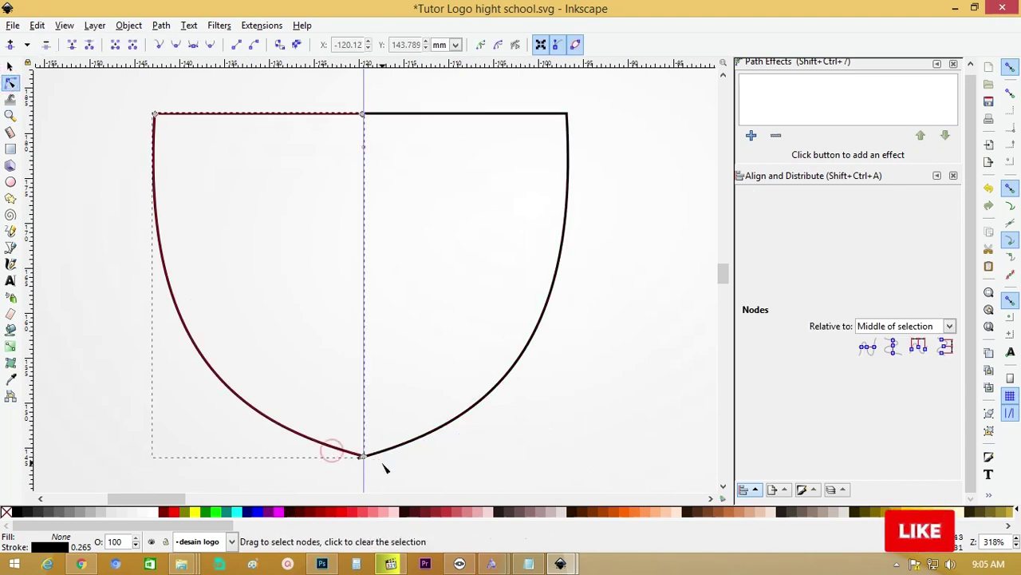
pyautogui.keyDown('shift'); pyautogui.click(383, 465); pyautogui.keyUp('shift')
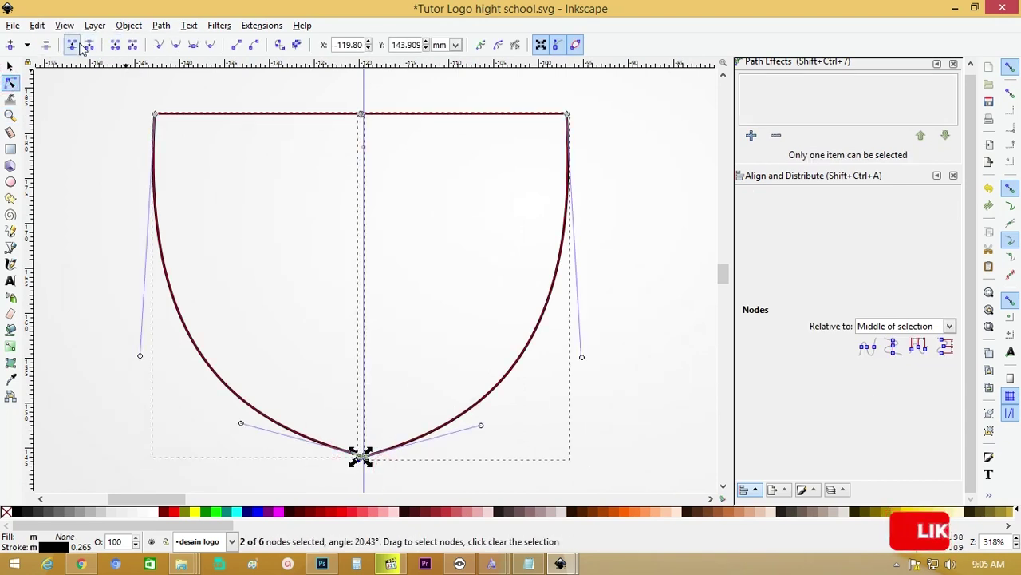
pyautogui.click(78, 46)
pyautogui.click(10, 65)
pyautogui.press('-')
pyautogui.press('-')
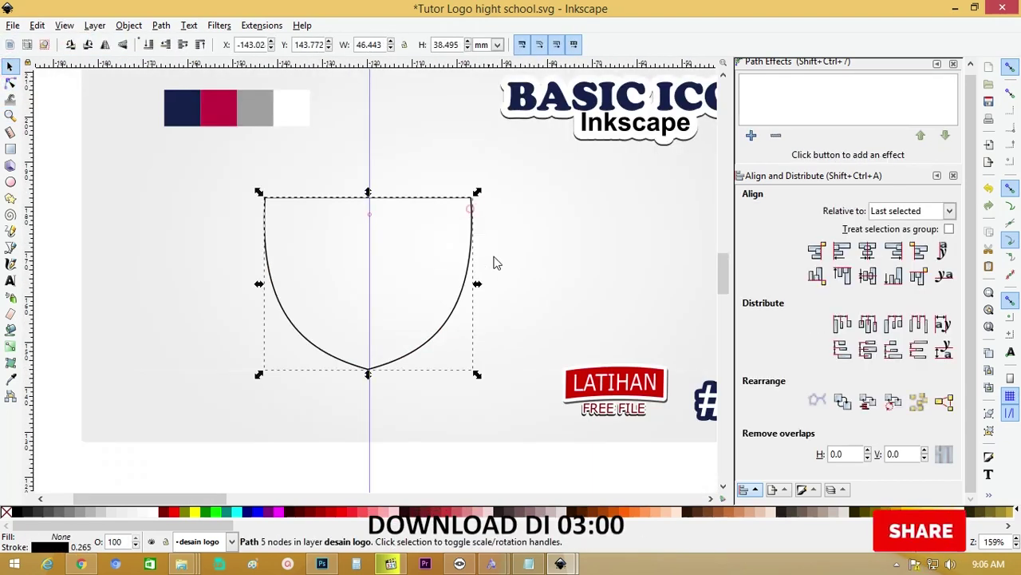
pyautogui.press('n')
pyautogui.click(478, 218)
# Raise the top-middle node and spread its curve so the top edge arches upward at the centre.
pyautogui.click(375, 197)
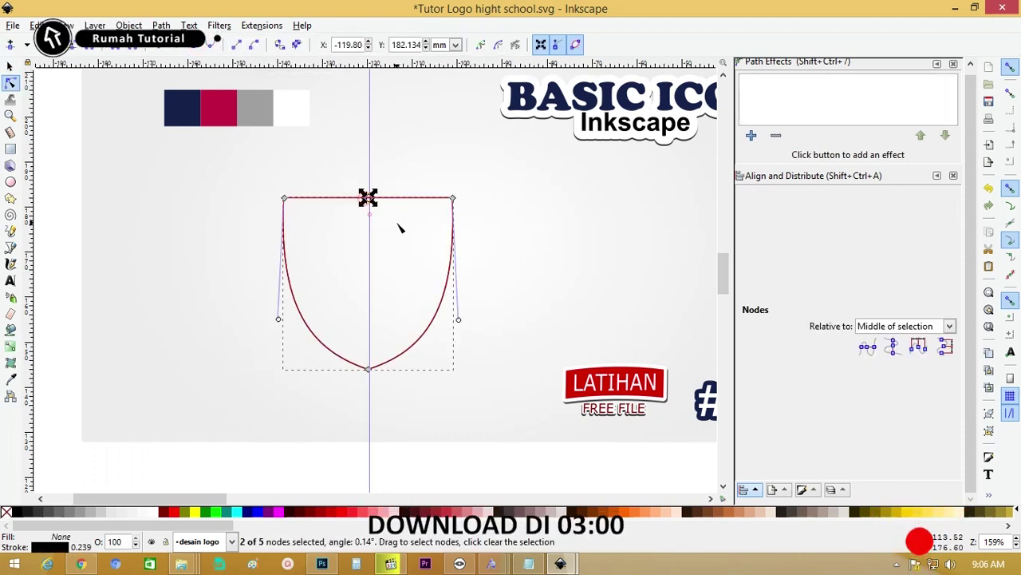
pyautogui.moveTo(368, 198); pyautogui.dragTo(368, 178)
pyautogui.hotkey('ctrl', 'z')
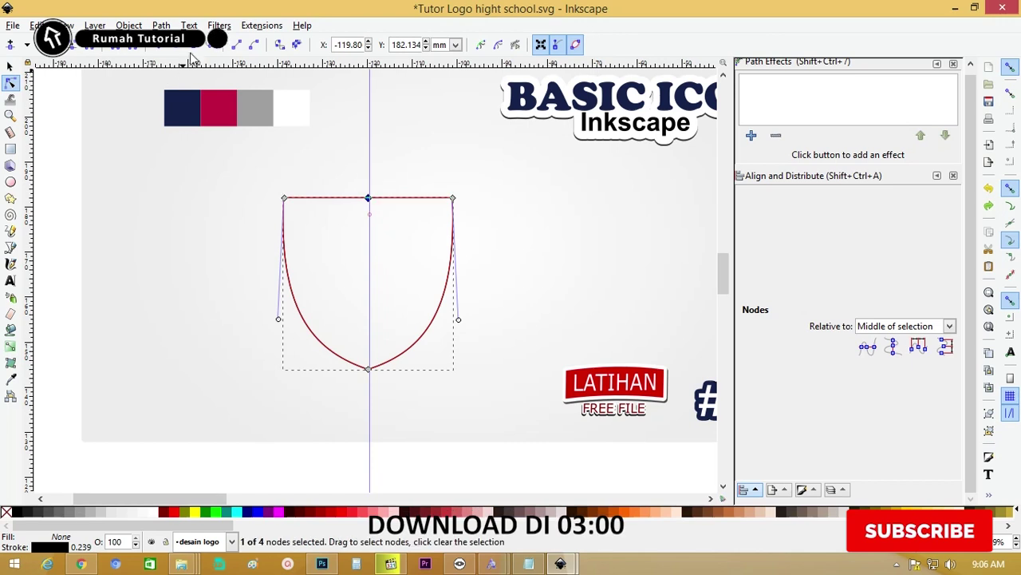
pyautogui.press('Up')
pyautogui.press('Up')
pyautogui.press('Up')
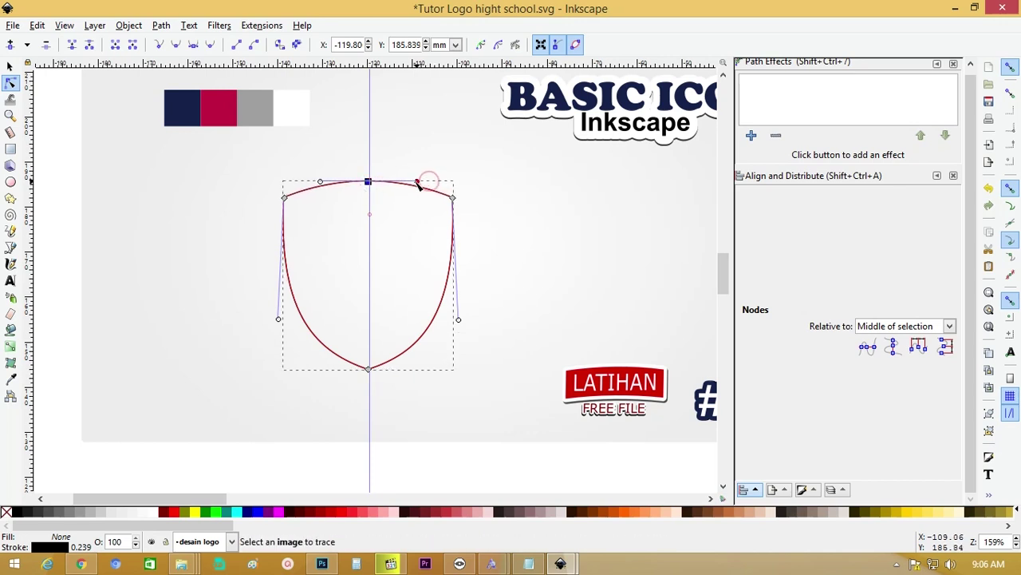
pyautogui.moveTo(404, 183); pyautogui.dragTo(413, 182)
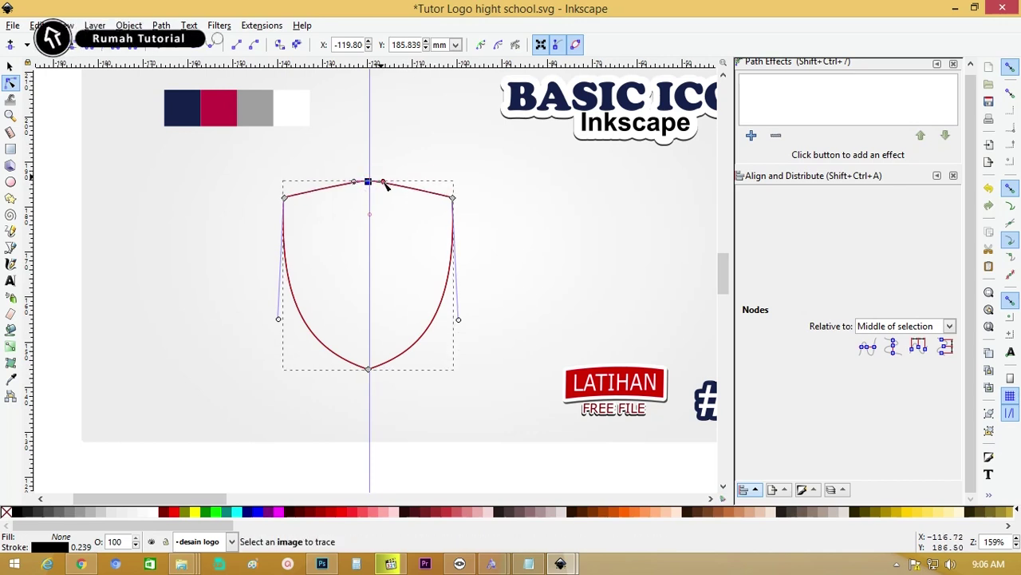
pyautogui.press('s')
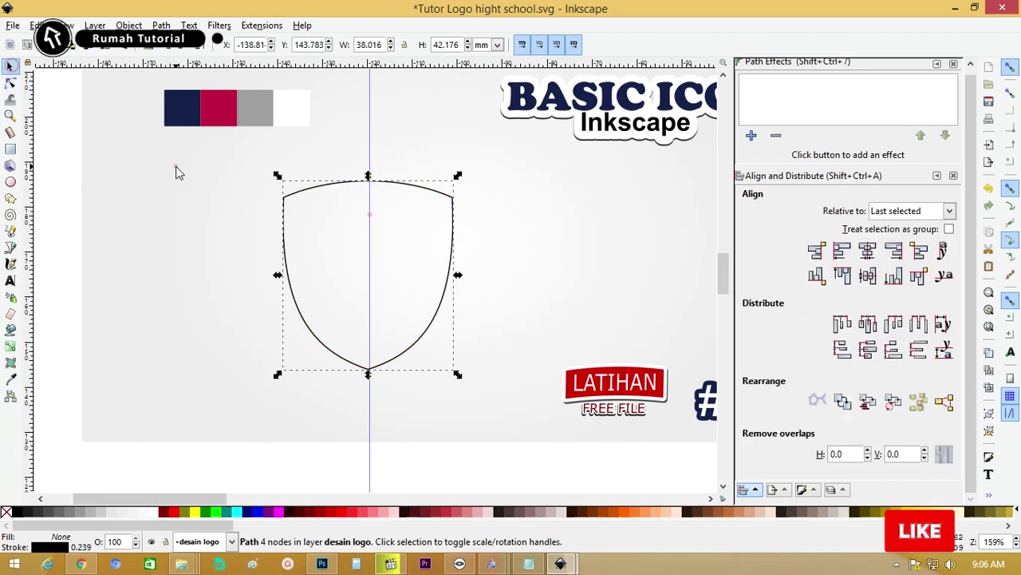
pyautogui.click(175, 166)
pyautogui.click(449, 201)
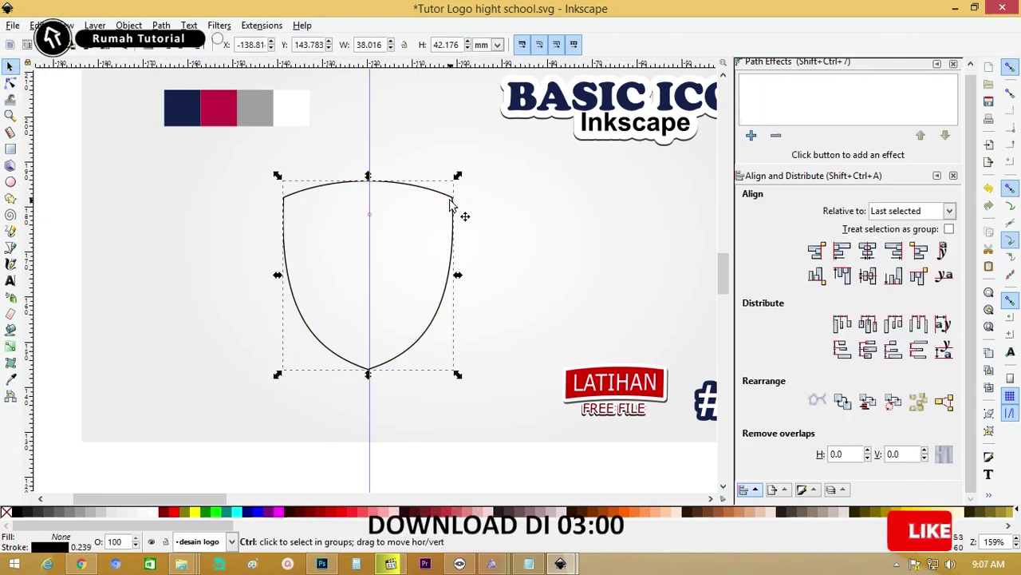
# Create a dynamic offset of the shield and pull it inside as an inner outline.
pyautogui.click(161, 25)
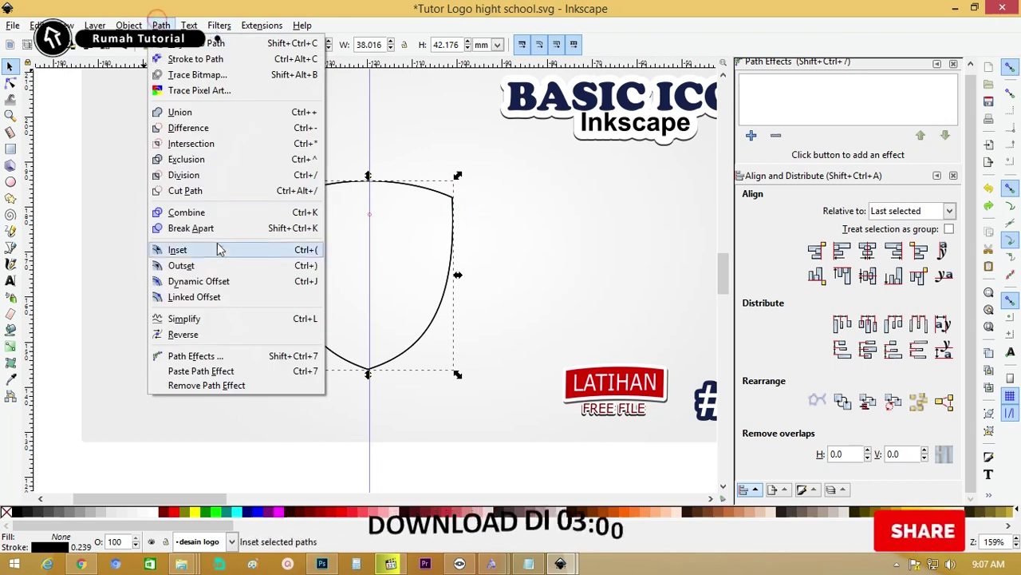
pyautogui.click(225, 282)
pyautogui.moveTo(369, 183); pyautogui.dragTo(368, 191)
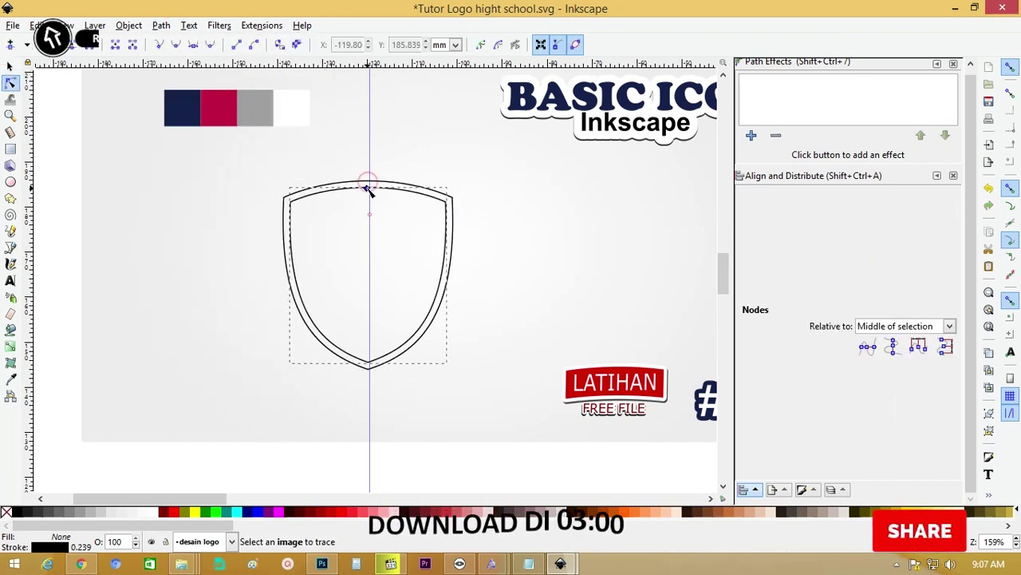
pyautogui.click(10, 66)
pyautogui.press('Escape')
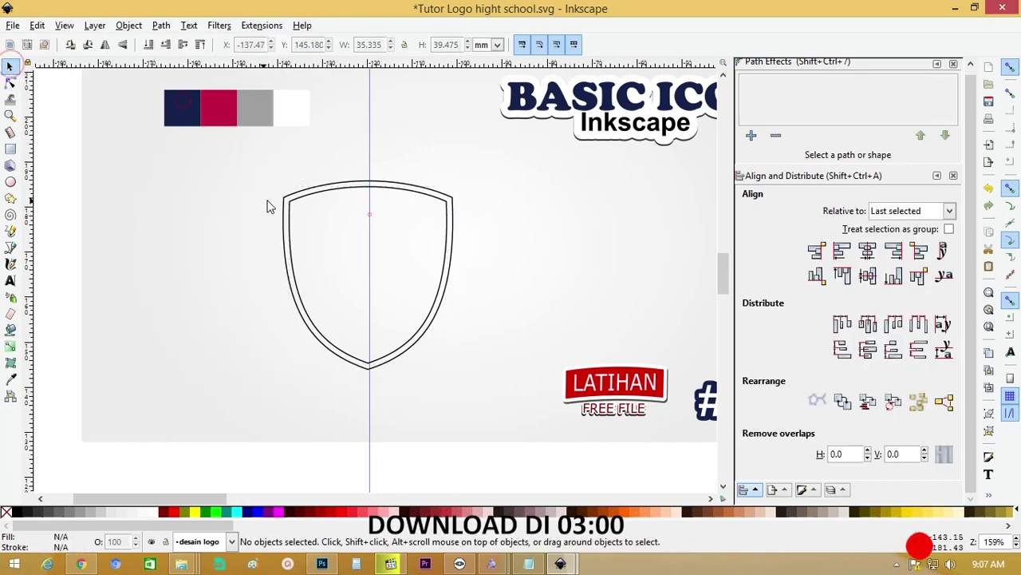
pyautogui.click(285, 201)
# Fill the outer shield navy and the inner offset shield white.
pyautogui.press('d')
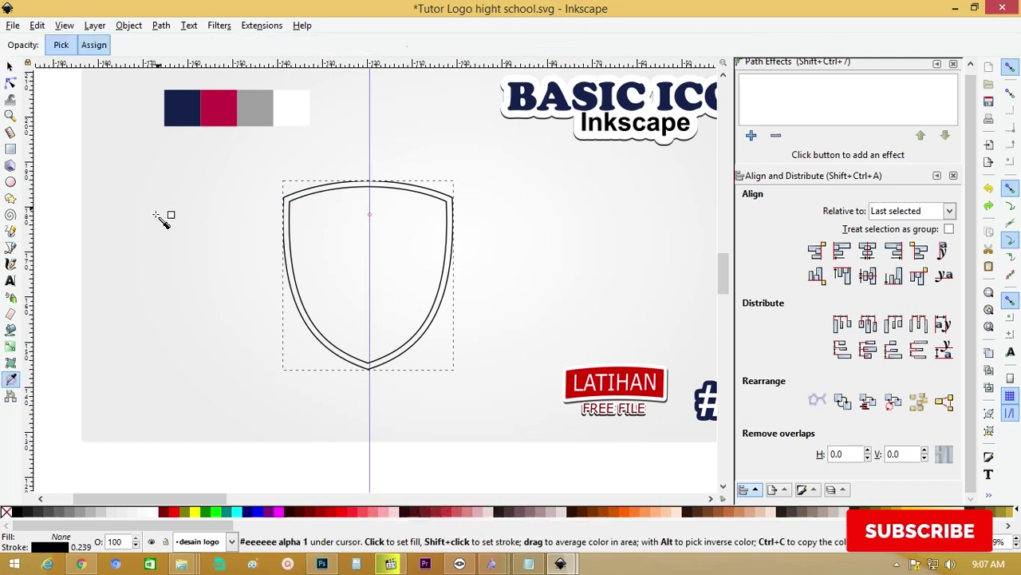
pyautogui.click(182, 108)
pyautogui.press('s')
pyautogui.click(149, 154)
pyautogui.click(291, 203)
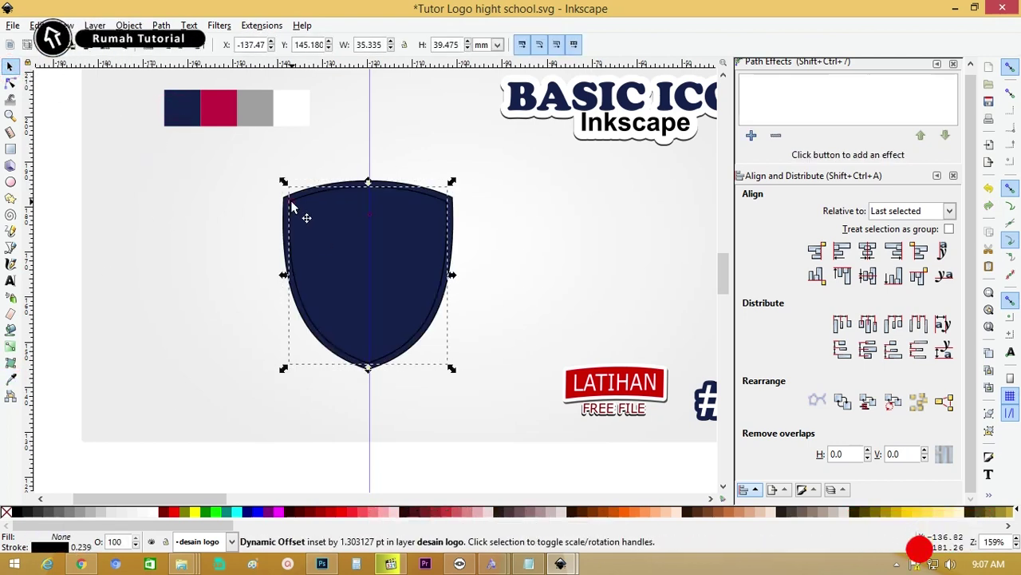
pyautogui.click(12, 379)
pyautogui.click(287, 112)
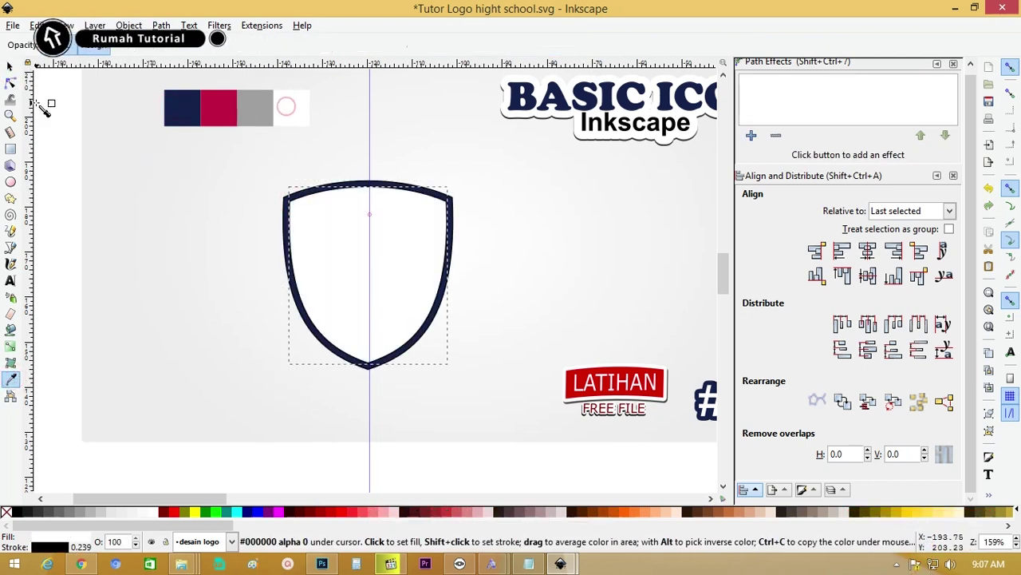
pyautogui.click(10, 66)
pyautogui.click(150, 203)
pyautogui.click(368, 224)
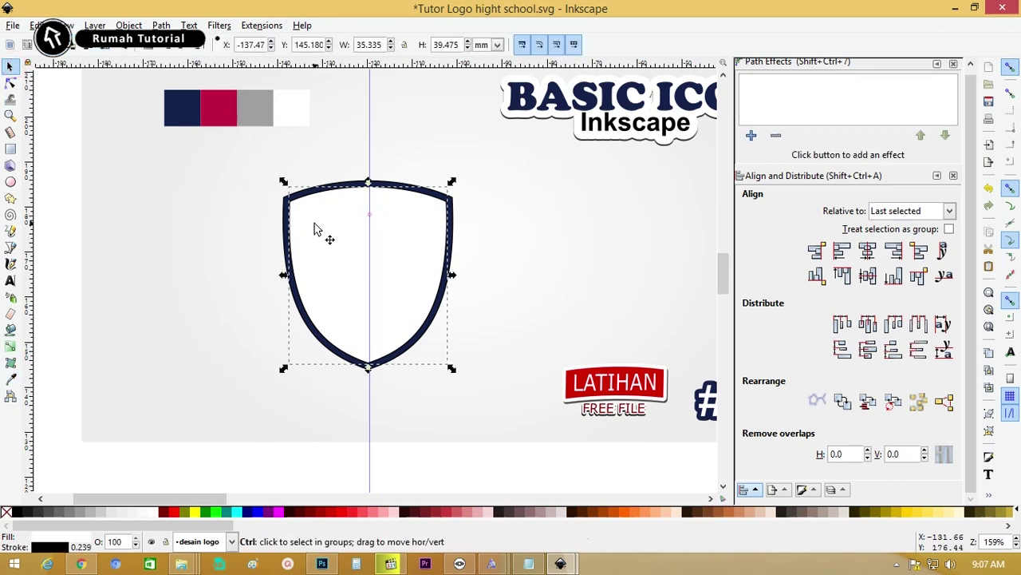
# Add a second inset offset inside the white shield and fill it grey.
pyautogui.click(190, 25)
pyautogui.moveTo(161, 25)
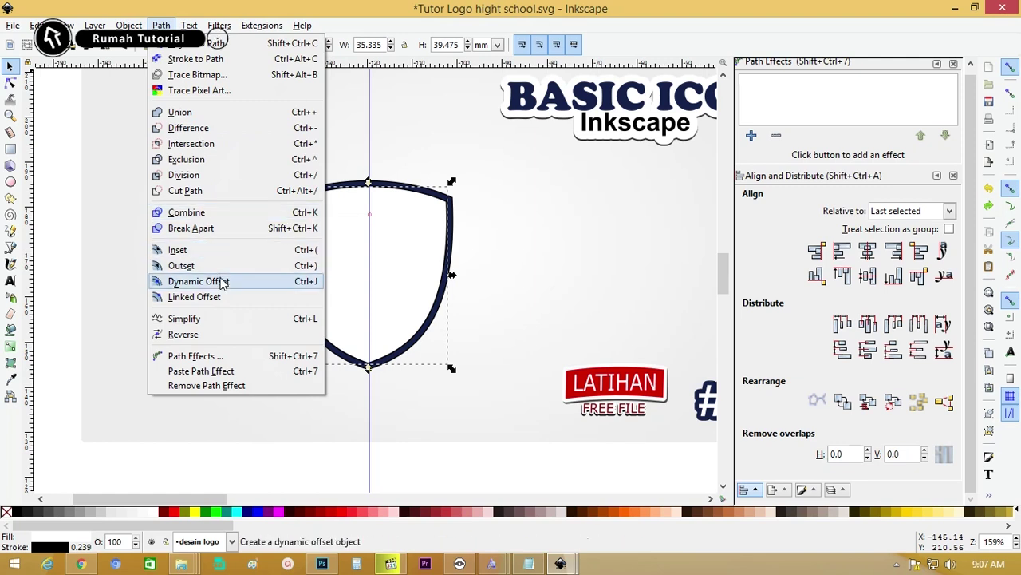
pyautogui.click(223, 281)
pyautogui.moveTo(369, 183); pyautogui.dragTo(370, 197)
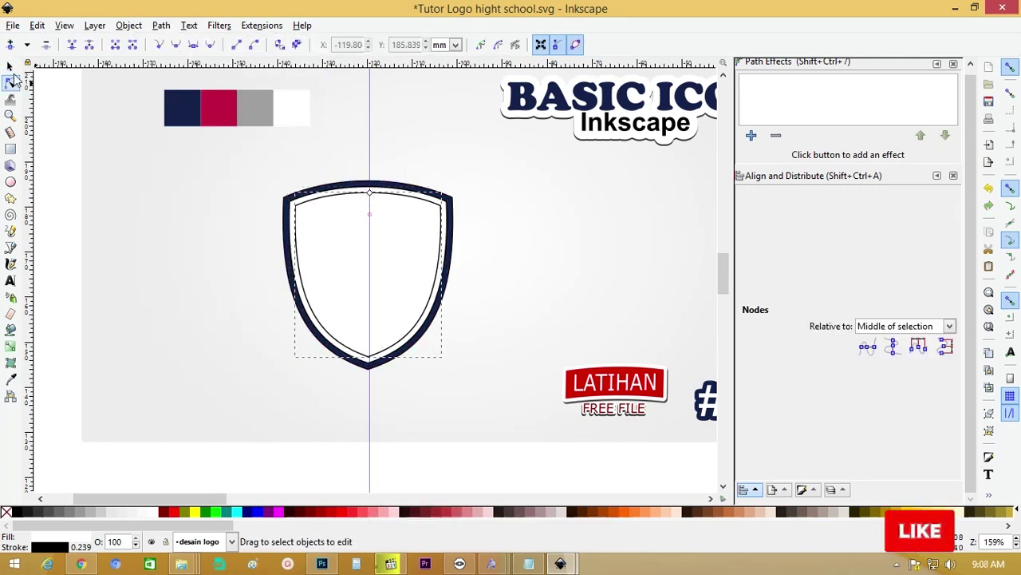
pyautogui.click(11, 68)
pyautogui.click(11, 378)
pyautogui.click(255, 108)
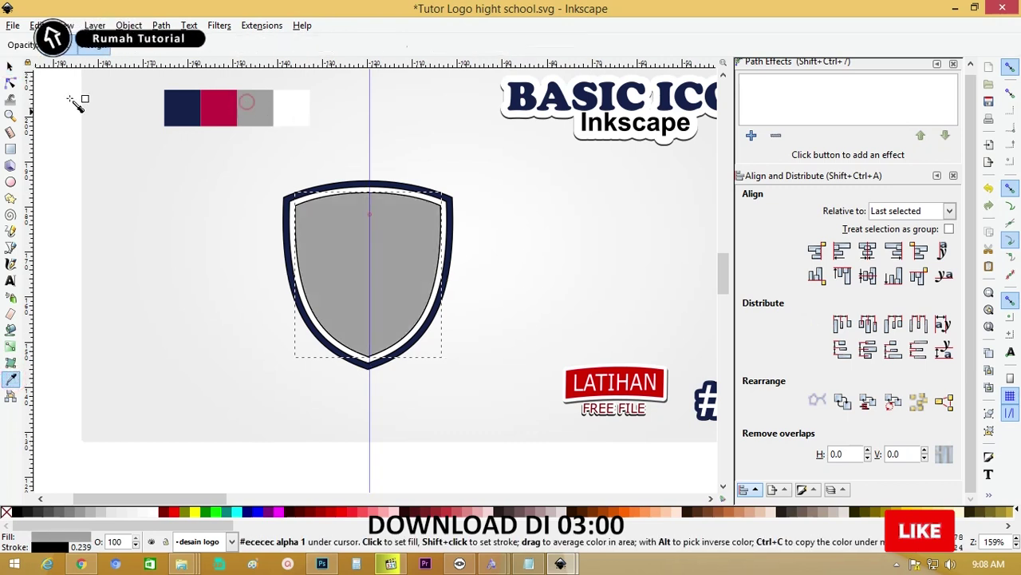
pyautogui.click(10, 68)
pyautogui.click(247, 249)
# Zoom in on the shield and drag the graduate image into the drawing.
pyautogui.moveTo(251, 170); pyautogui.dragTo(506, 412)
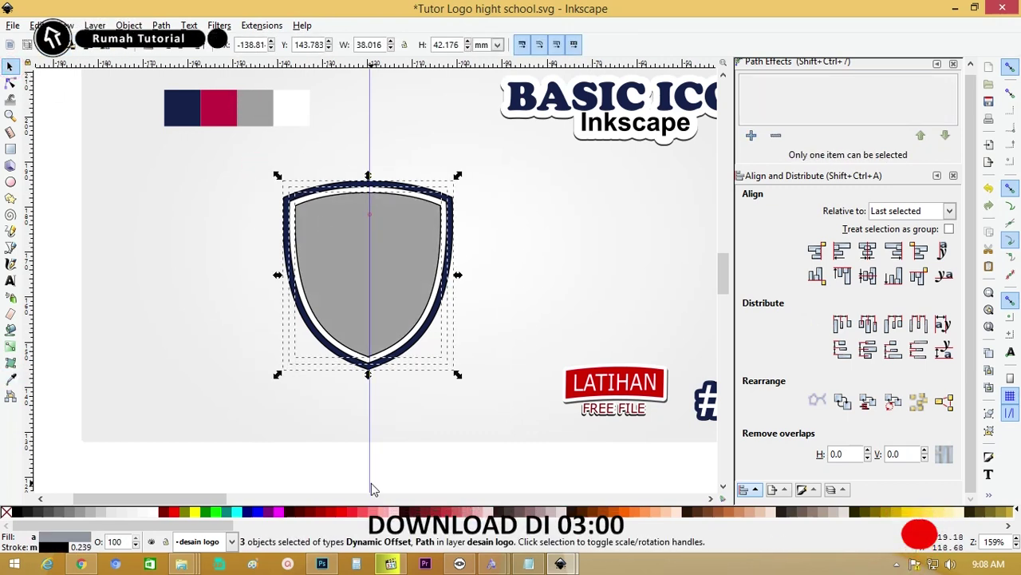
pyautogui.rightClick(12, 523)
pyautogui.click(155, 314)
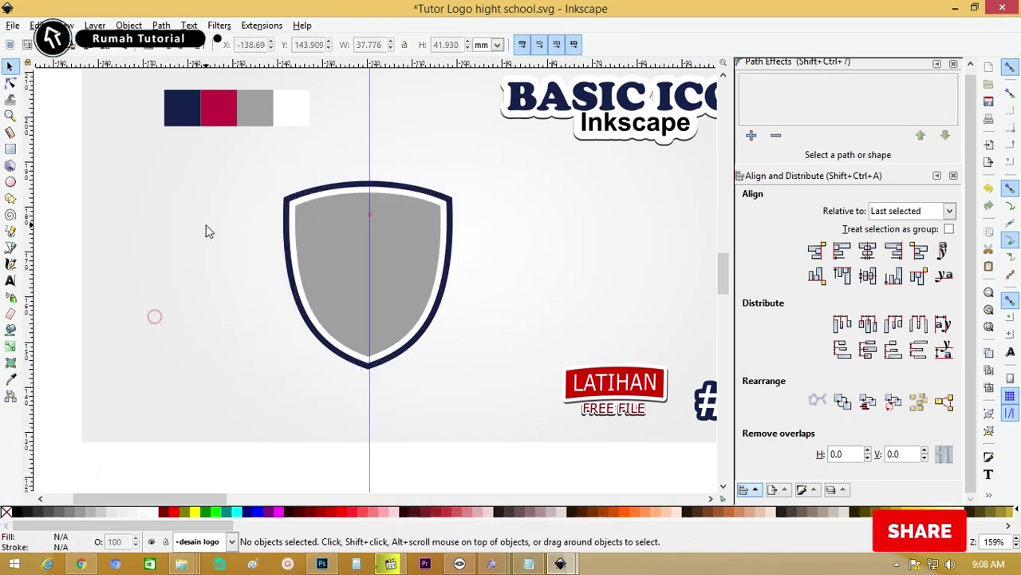
pyautogui.press('z')
pyautogui.moveTo(192, 167); pyautogui.dragTo(480, 325)
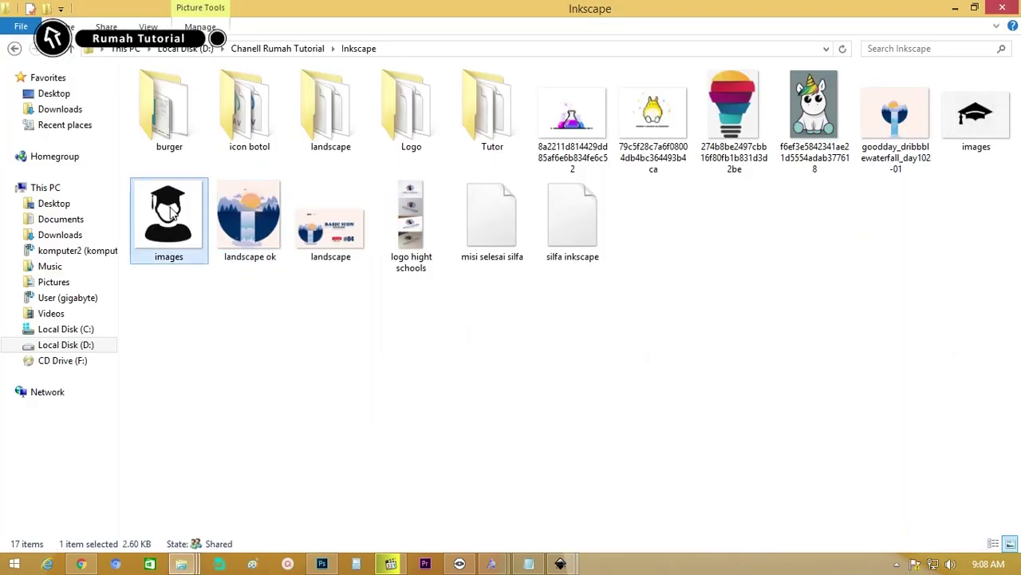
pyautogui.moveTo(168, 217)
pyautogui.mouseDown()
pyautogui.moveTo(473, 471)
pyautogui.moveTo(172, 282)
pyautogui.mouseUp()
# Move the graduate image beside the shield and trace it into a vector path with Trace Bitmap.
pyautogui.scroll(-2, 196, 239)
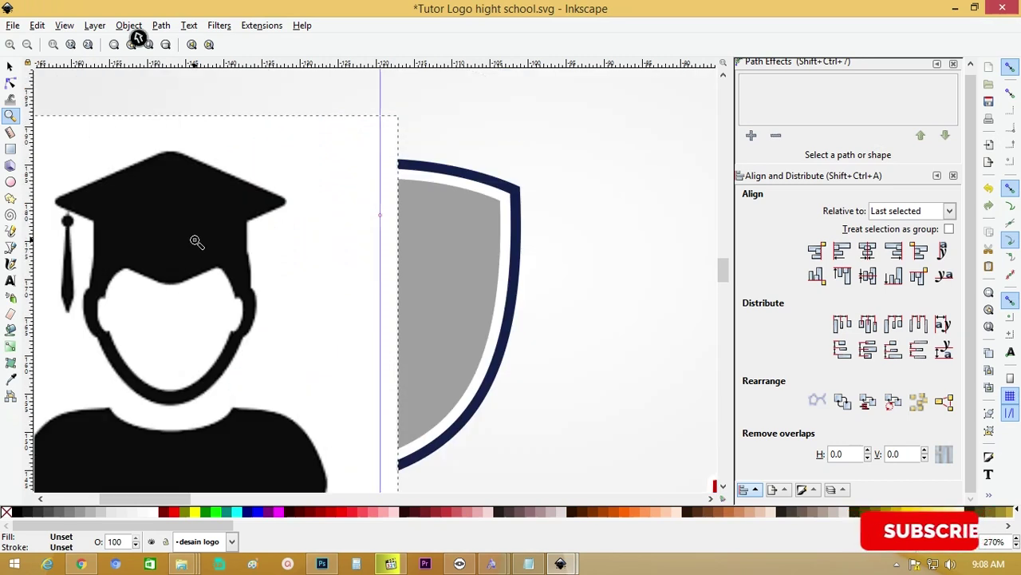
pyautogui.scroll(-1, 206, 241)
pyautogui.scroll(-1, 205, 242)
pyautogui.press('s')
pyautogui.moveTo(203, 226); pyautogui.dragTo(554, 226)
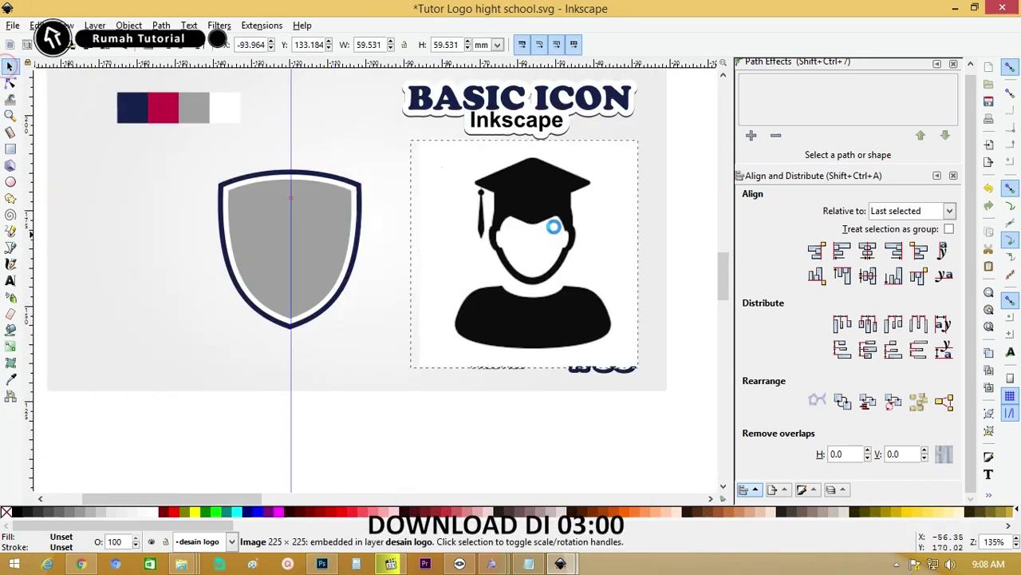
pyautogui.click(161, 24)
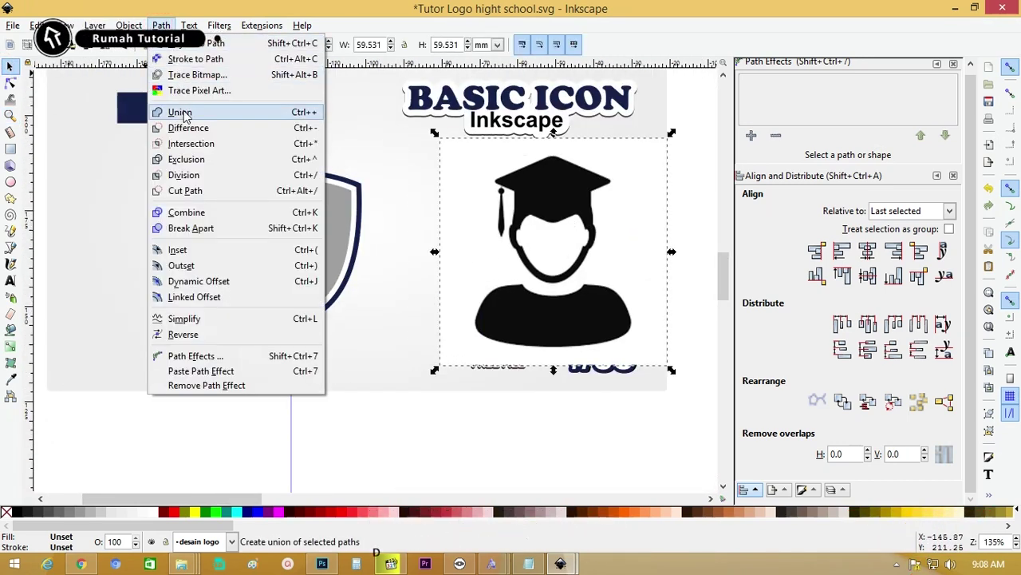
pyautogui.click(182, 75)
pyautogui.click(846, 303)
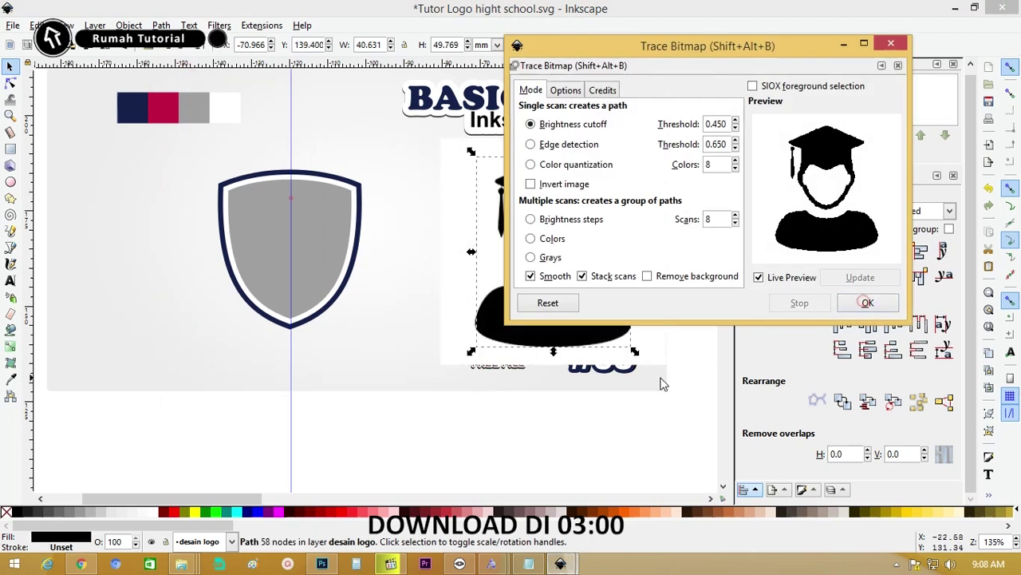
pyautogui.click(868, 303)
# Move the traced silhouette onto the shield, delete the original bitmap, and shrink it to fit.
pyautogui.click(591, 413)
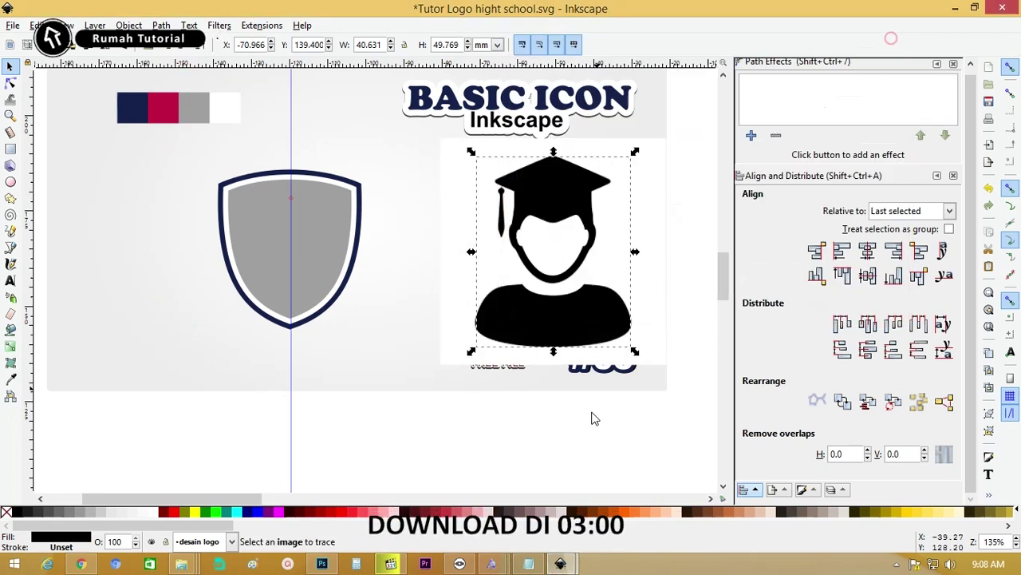
pyautogui.moveTo(559, 330); pyautogui.dragTo(354, 333)
pyautogui.click(546, 320)
pyautogui.press('Delete')
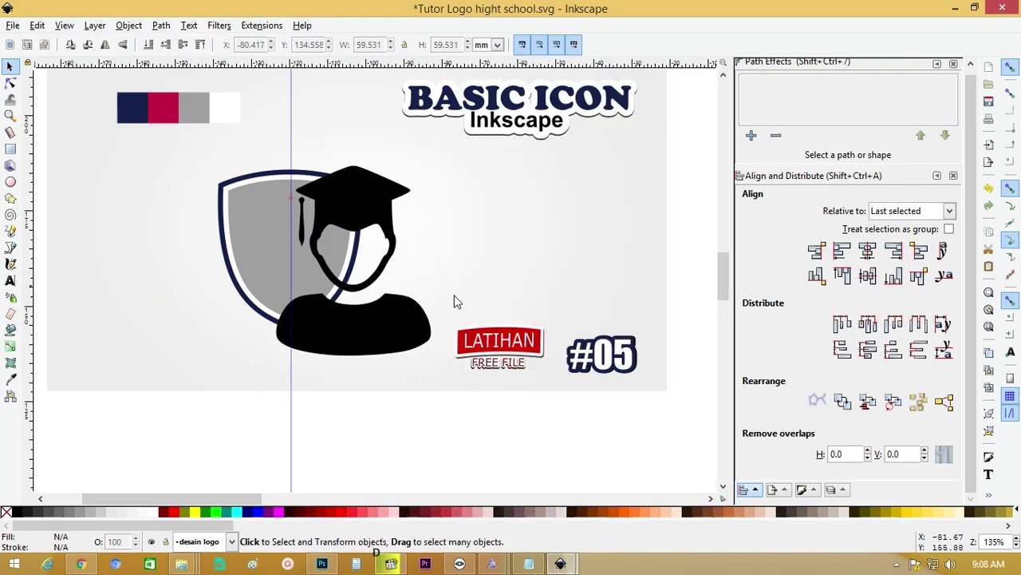
pyautogui.moveTo(361, 207); pyautogui.dragTo(305, 207)
pyautogui.moveTo(372, 163); pyautogui.dragTo(328, 223)
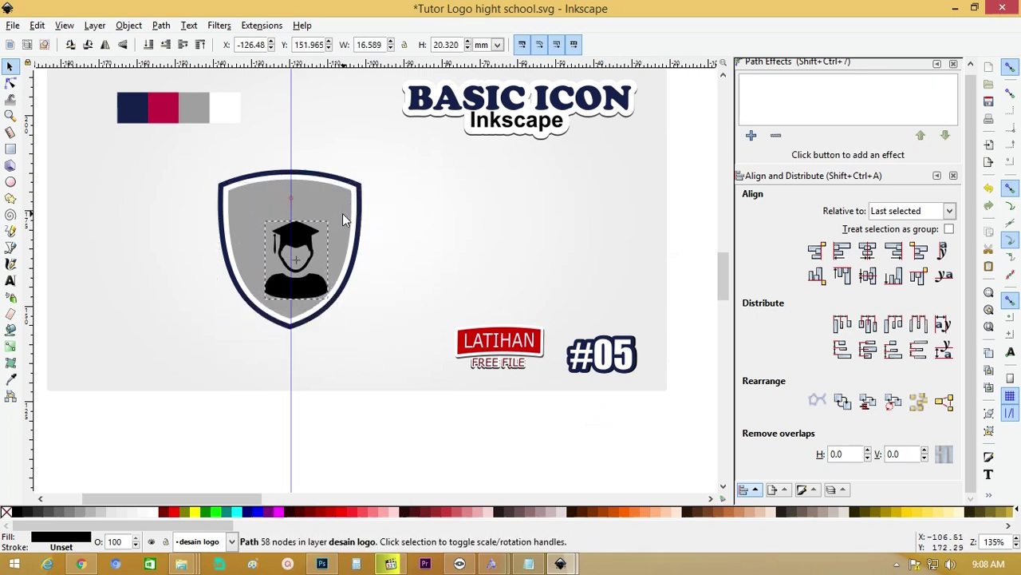
# Zoom in closely on the silhouette's head inside the shield.
pyautogui.press('z')
pyautogui.moveTo(186, 165); pyautogui.dragTo(434, 366)
pyautogui.press('s')
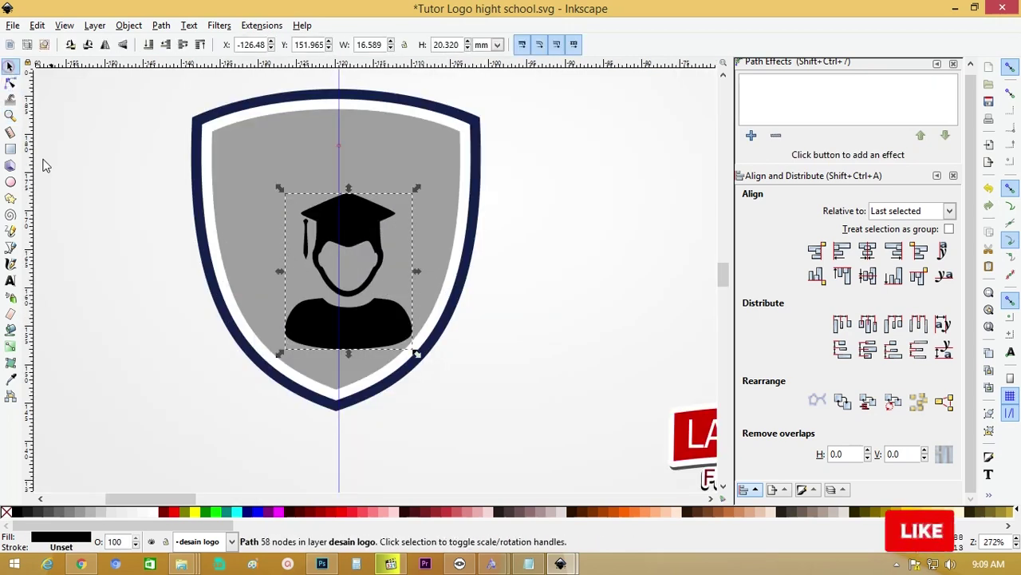
pyautogui.click(11, 248)
pyautogui.click(348, 241)
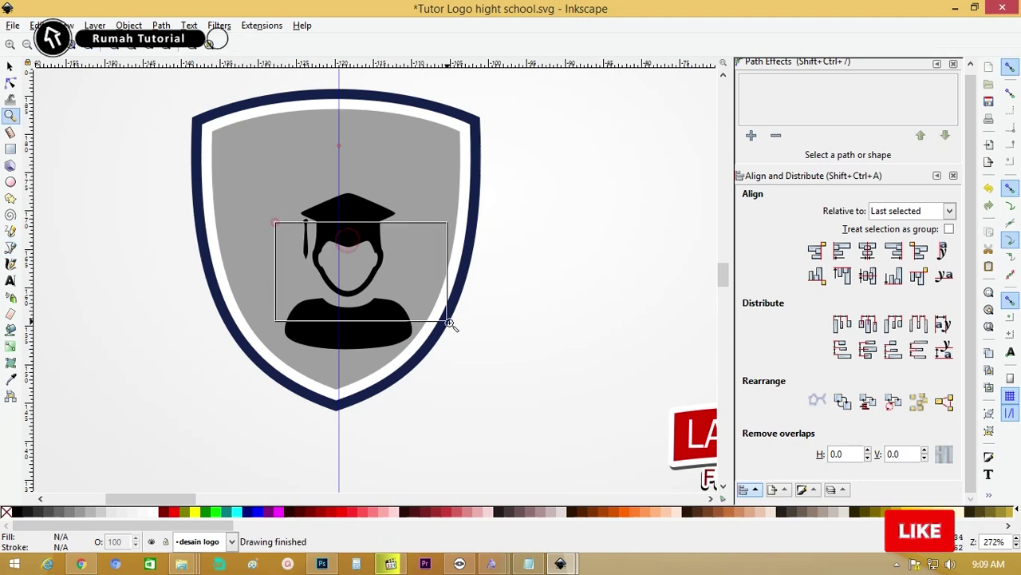
pyautogui.moveTo(275, 223)
pyautogui.mouseDown()
pyautogui.moveTo(450, 322)
pyautogui.moveTo(407, 297)
pyautogui.mouseUp()
# Delete and reshape the face-opening nodes so the graduate's head is solid, then zoom back out.
pyautogui.click(11, 82)
pyautogui.click(376, 202)
pyautogui.press('Delete')
pyautogui.moveTo(356, 243); pyautogui.dragTo(408, 340)
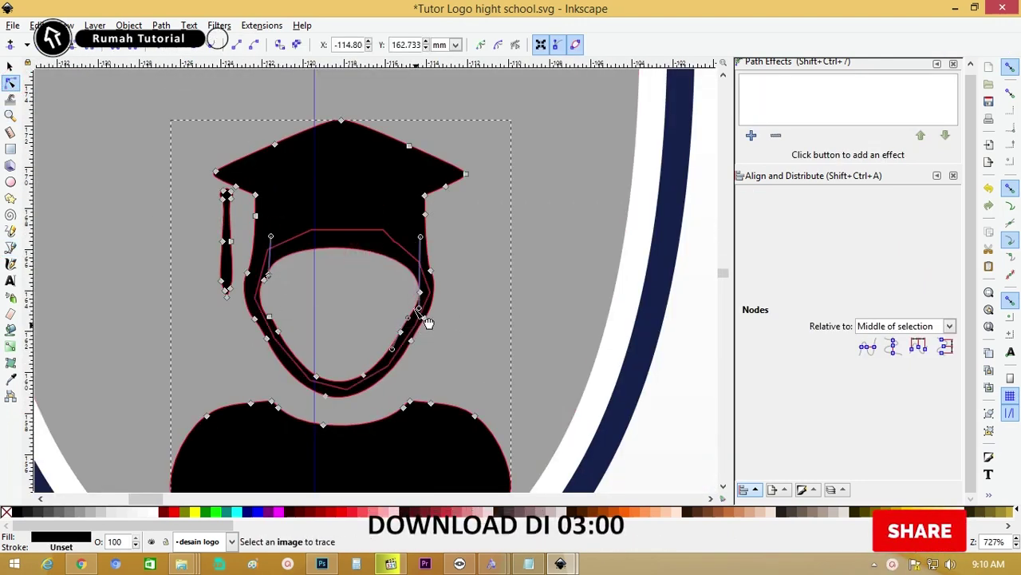
pyautogui.moveTo(354, 303)
pyautogui.mouseDown()
pyautogui.moveTo(403, 347)
pyautogui.moveTo(365, 338)
pyautogui.mouseUp()
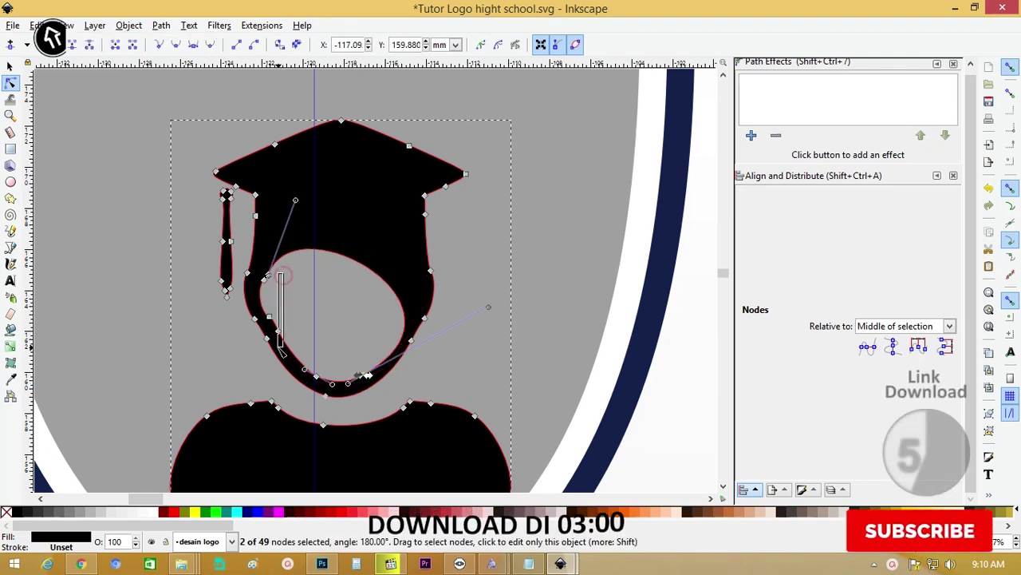
pyautogui.click(268, 276)
pyautogui.moveTo(271, 281); pyautogui.dragTo(297, 296)
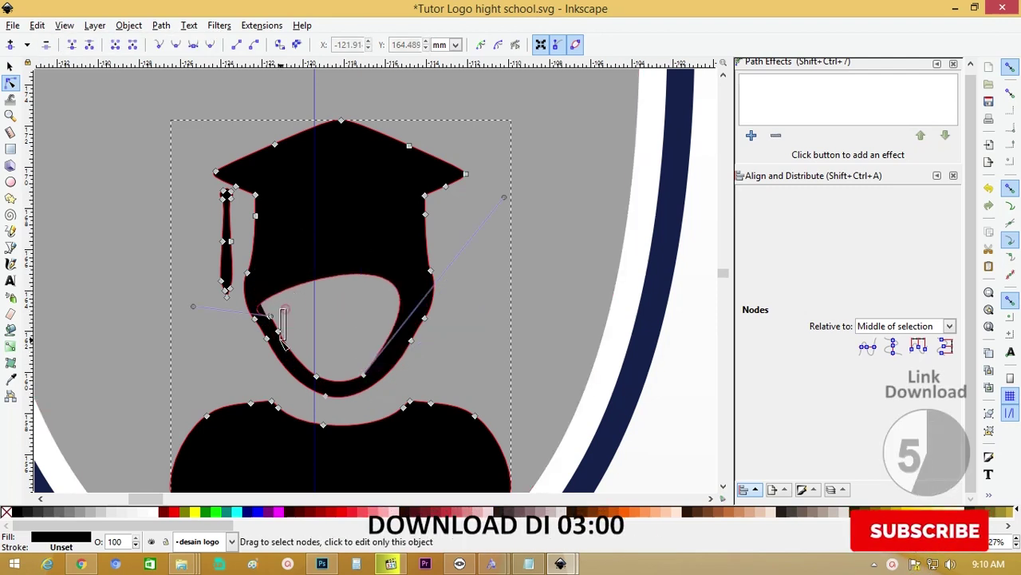
pyautogui.moveTo(284, 335); pyautogui.dragTo(357, 395)
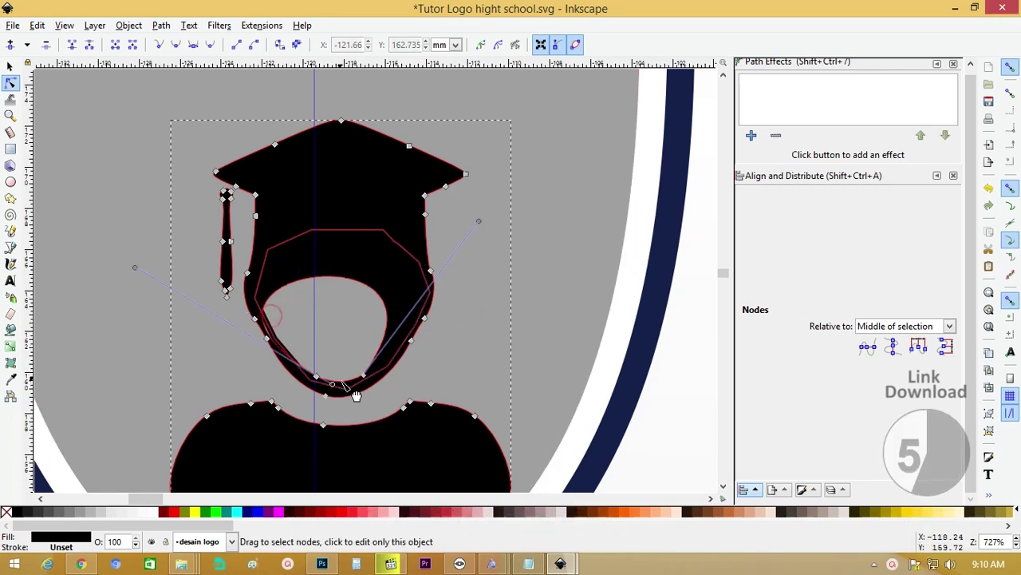
pyautogui.hotkey('ctrl', 'z')
pyautogui.hotkey('ctrl', 'z')
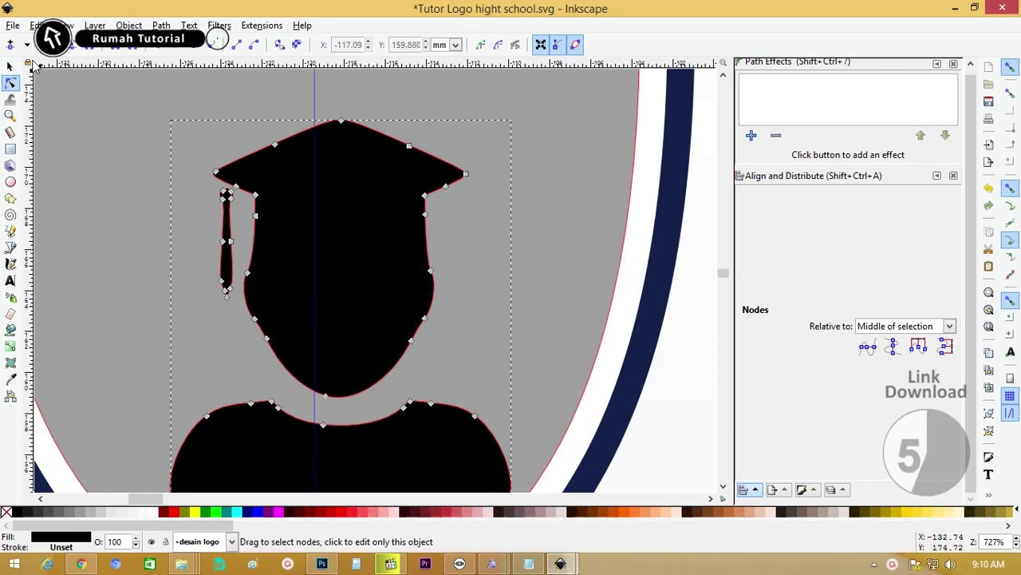
pyautogui.click(9, 66)
pyautogui.click(102, 120)
pyautogui.press('-')
pyautogui.press('-')
# Scale the graduate silhouette up inside the shield in two drags.
pyautogui.click(546, 242)
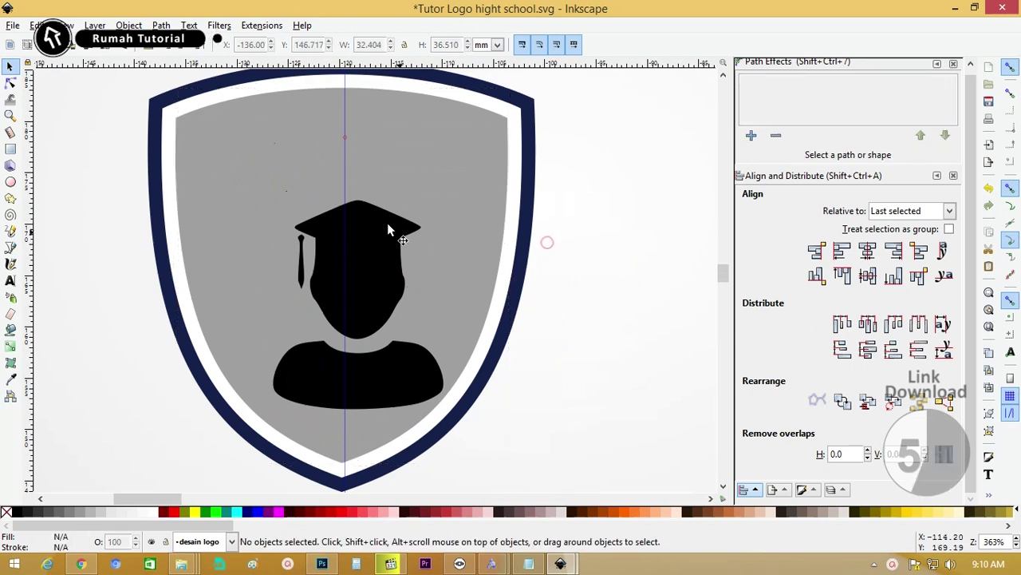
pyautogui.click(386, 224)
pyautogui.moveTo(447, 202); pyautogui.dragTo(470, 162)
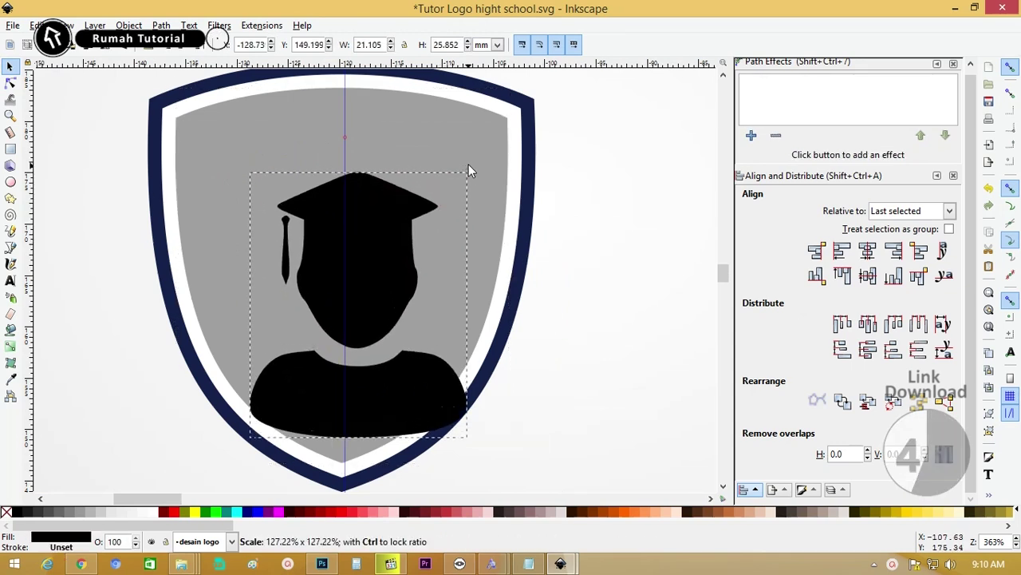
pyautogui.keyDown('alt'); pyautogui.click(361, 252); pyautogui.keyUp('alt')
pyautogui.click(378, 216)
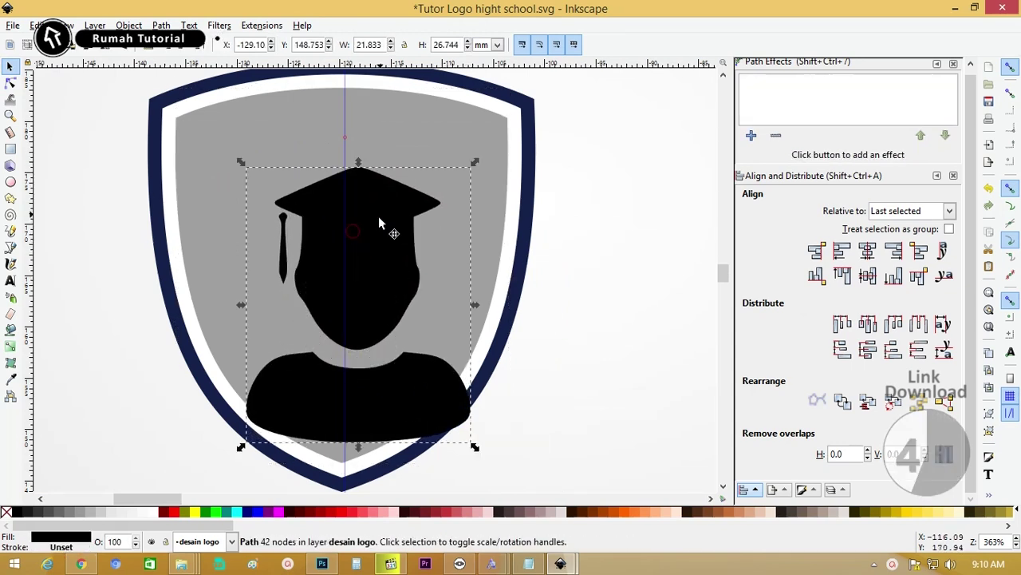
pyautogui.moveTo(463, 176); pyautogui.dragTo(482, 165)
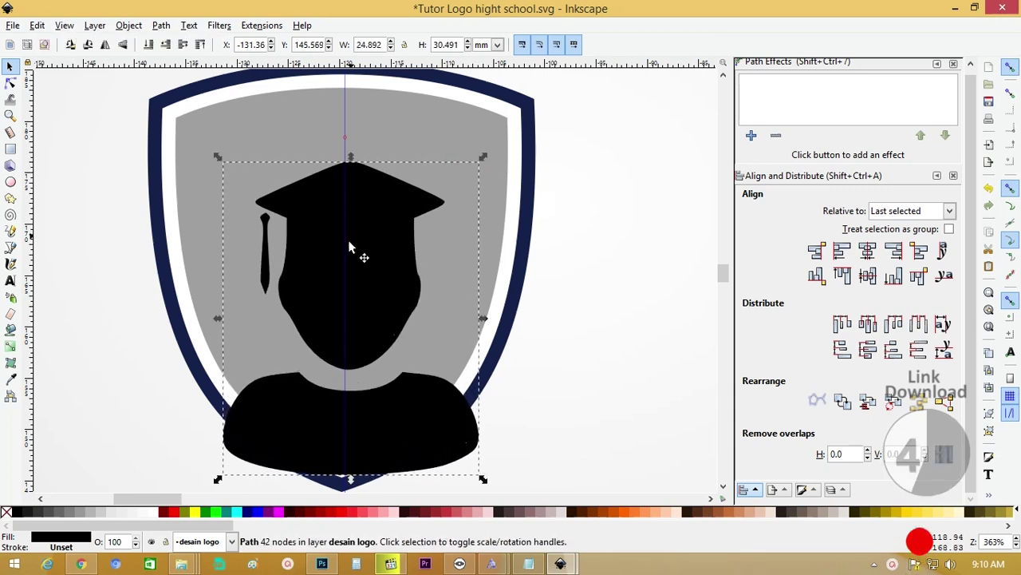
# Set the silhouette's fill to none, leaving a black outline.
pyautogui.rightClick(8, 512)
pyautogui.click(37, 445)
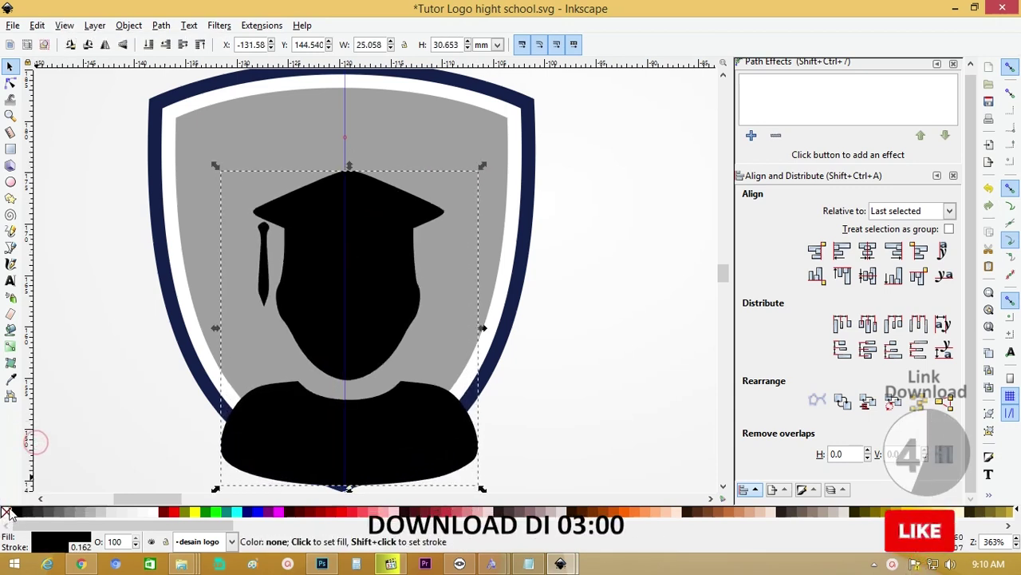
pyautogui.click(7, 512)
pyautogui.scroll(-1, 389, 282)
# Move the silhouette outline up slightly within the shield.
pyautogui.keyDown('shift'); pyautogui.click(378, 156); pyautogui.keyUp('shift')
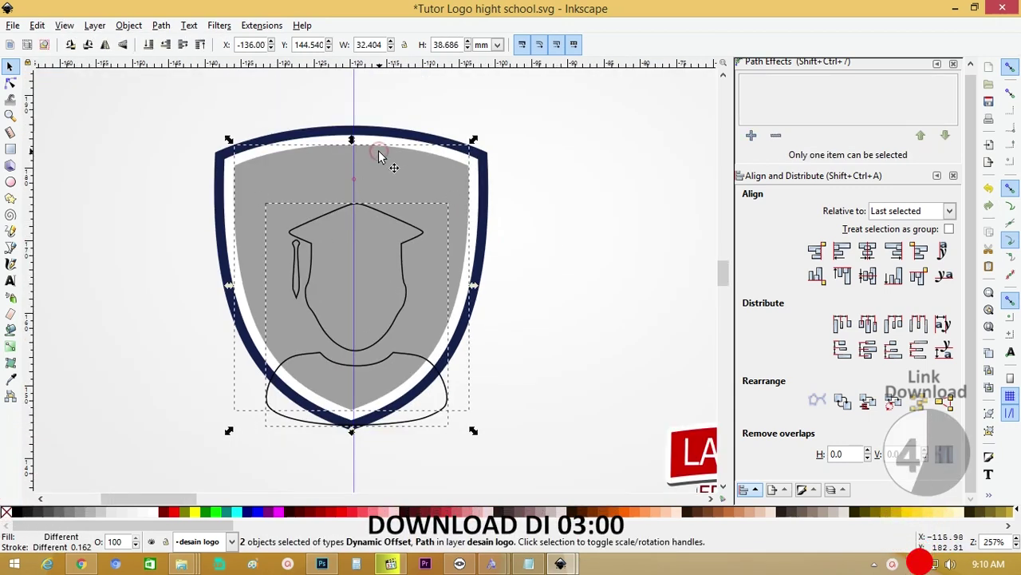
pyautogui.click(542, 183)
pyautogui.click(365, 228)
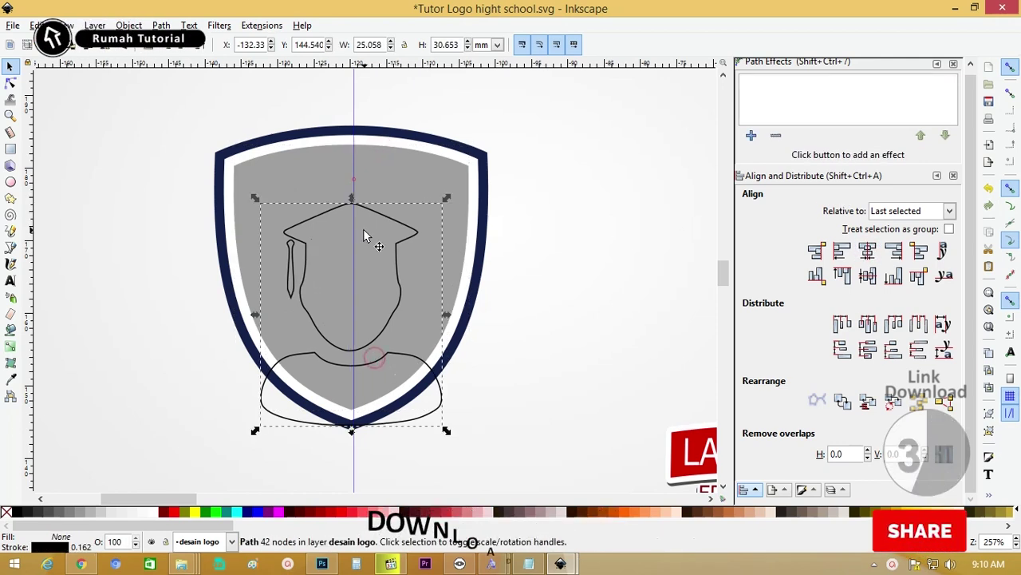
pyautogui.moveTo(365, 228); pyautogui.dragTo(379, 190)
pyautogui.press('Escape')
pyautogui.moveTo(151, 95); pyautogui.dragTo(546, 440)
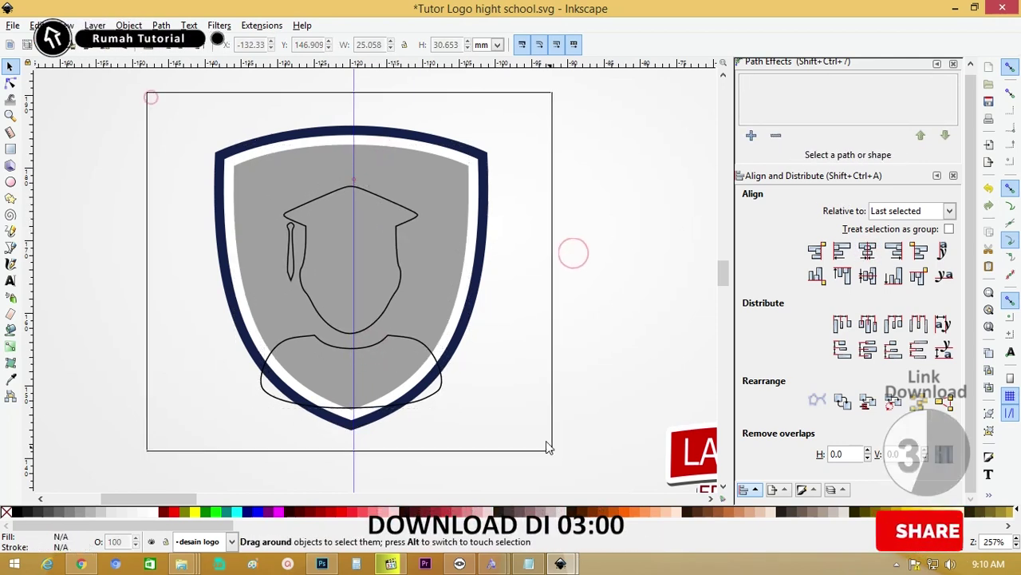
pyautogui.click(609, 251)
# Zoom in on the neck area and draw a rectangle over the figure's neck.
pyautogui.press('z')
pyautogui.moveTo(173, 180); pyautogui.dragTo(575, 457)
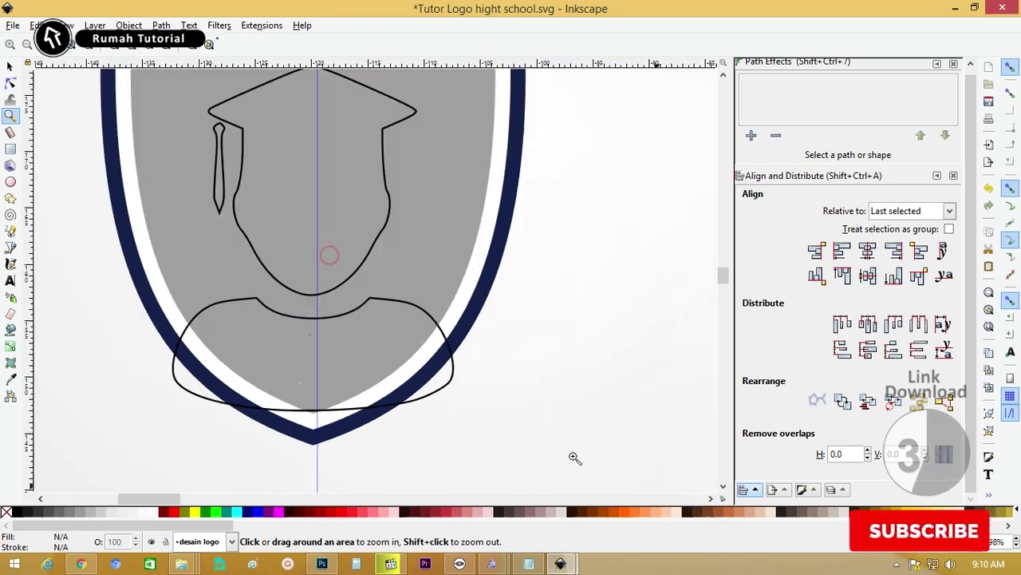
pyautogui.click(10, 149)
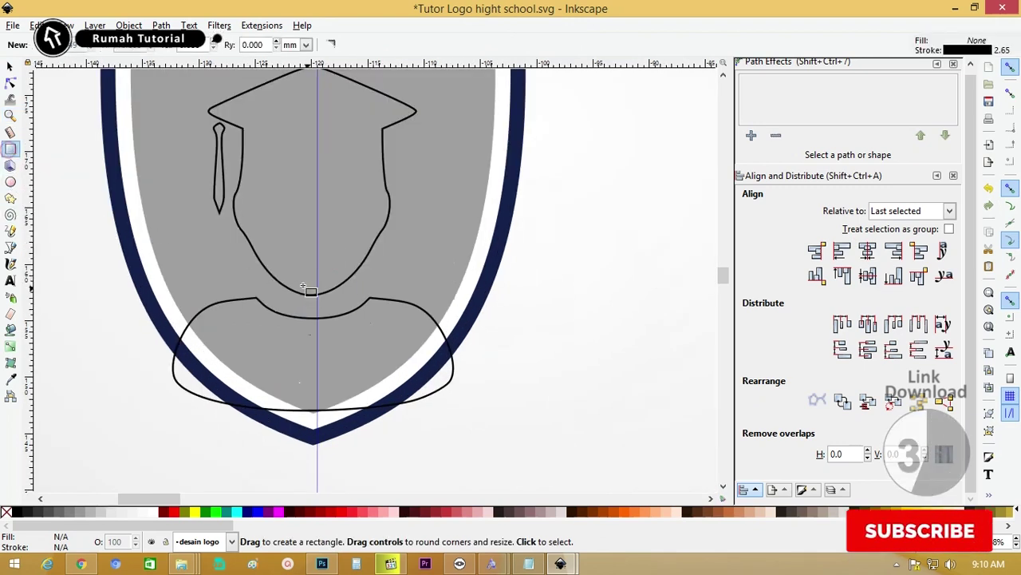
pyautogui.moveTo(266, 260); pyautogui.dragTo(349, 357)
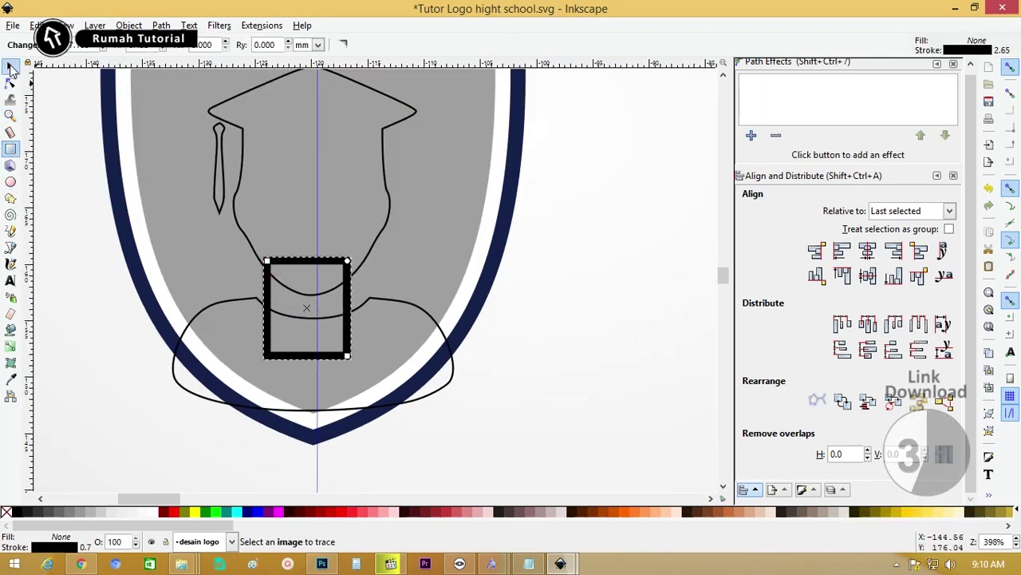
# Make the graduate silhouette solid black again with no outline stroke.
pyautogui.click(10, 70)
pyautogui.click(402, 312)
pyautogui.click(16, 511)
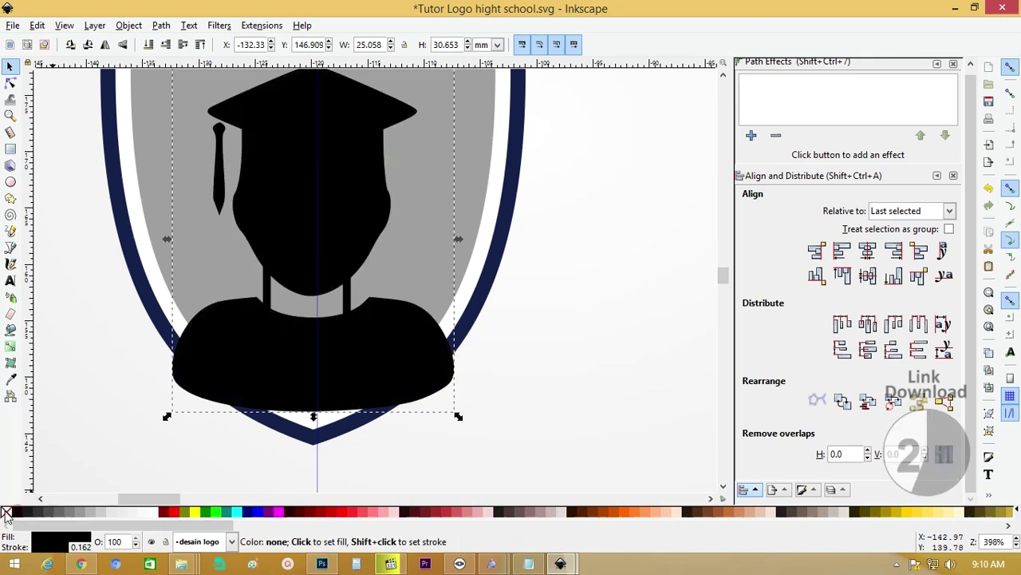
pyautogui.rightClick(7, 513)
pyautogui.click(42, 449)
# Widen the neck rectangle slightly and make it solid black with no outline.
pyautogui.click(349, 307)
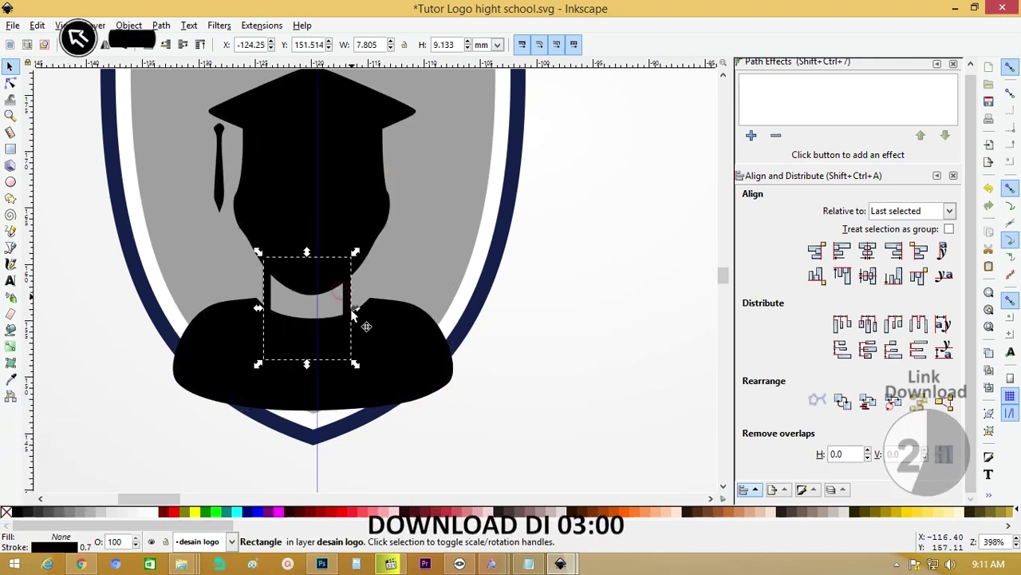
pyautogui.moveTo(355, 308); pyautogui.dragTo(364, 308)
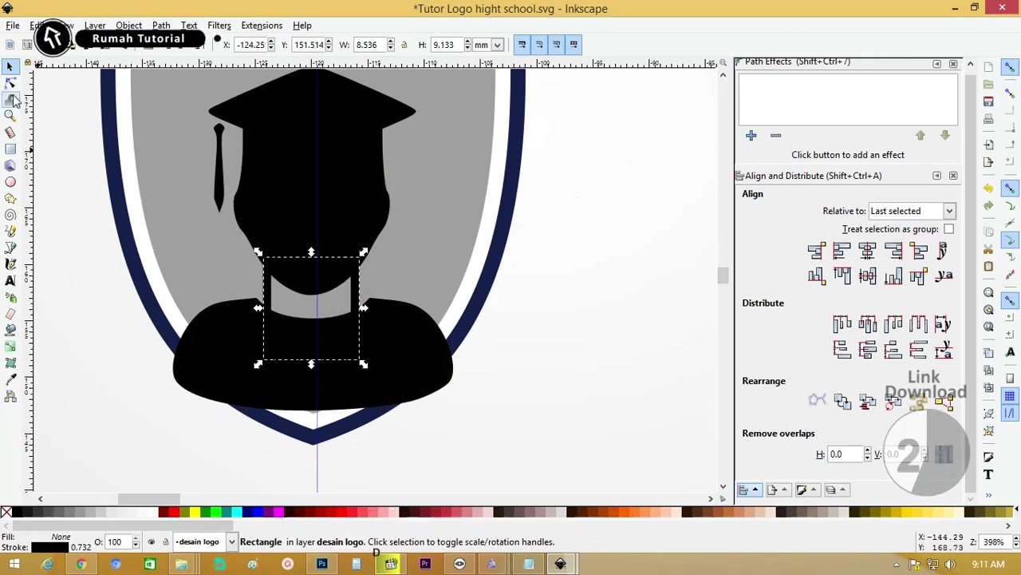
pyautogui.click(16, 512)
pyautogui.rightClick(6, 511)
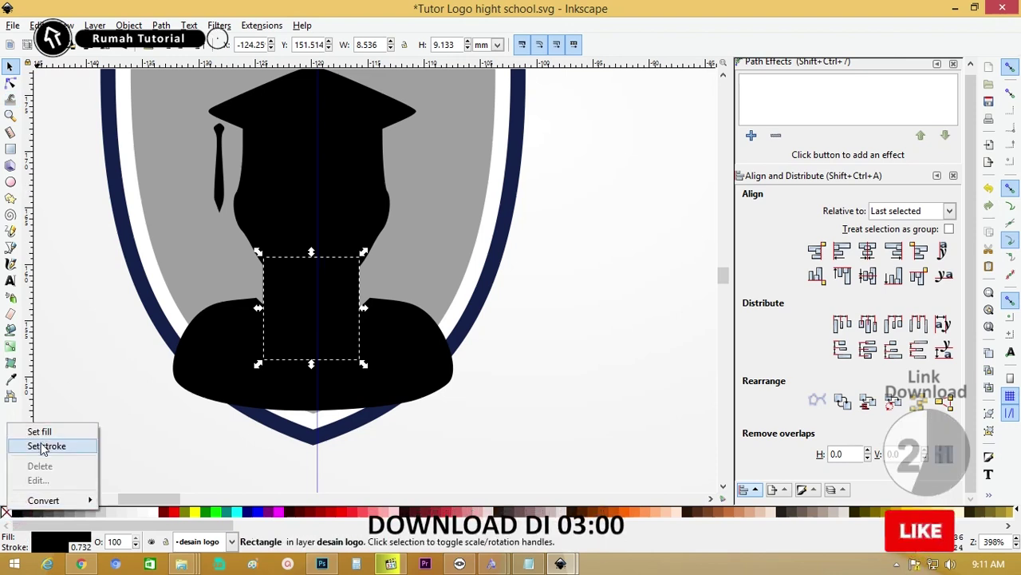
pyautogui.click(40, 442)
# Convert the neck rectangle to a path and pull its bottom-right node outward.
pyautogui.press('ctrl')
pyautogui.hotkey('ctrl', 'shift', 'c')
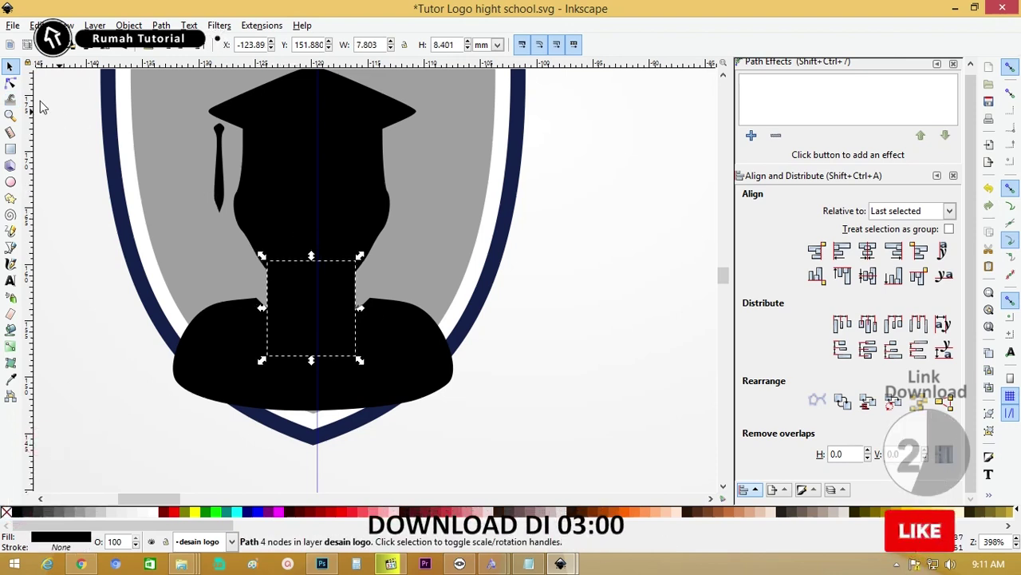
pyautogui.press('n')
pyautogui.moveTo(355, 355); pyautogui.dragTo(366, 356)
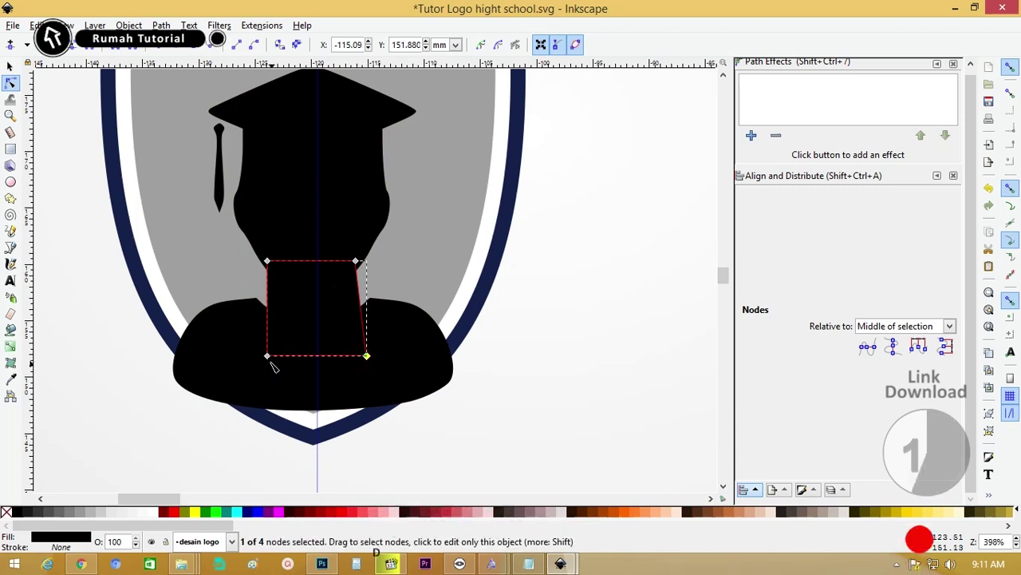
# Pull the neck's bottom-left corner outward so the base flares.
pyautogui.moveTo(263, 356); pyautogui.dragTo(252, 355)
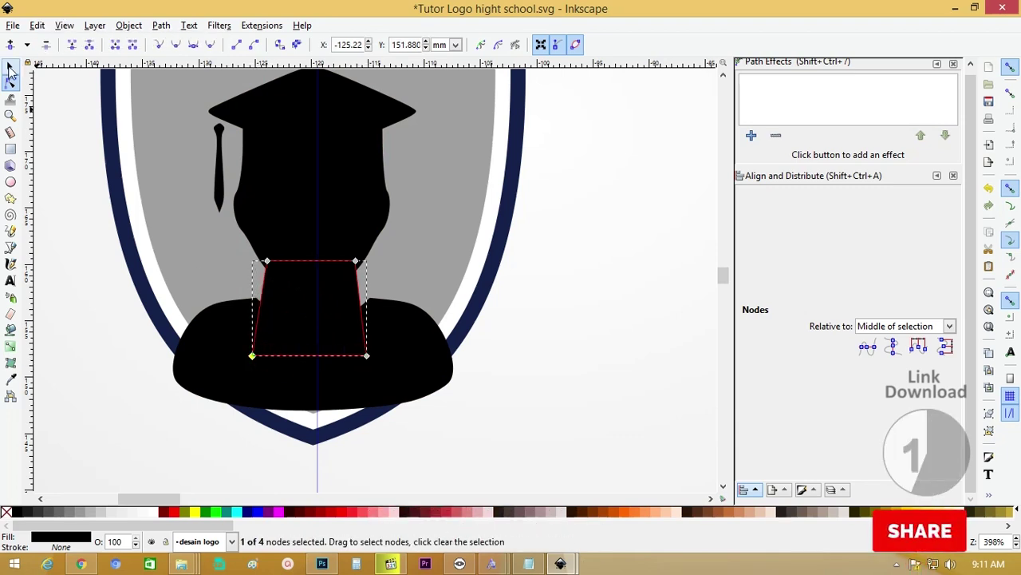
pyautogui.click(11, 67)
pyautogui.click(559, 296)
pyautogui.doubleClick(345, 307)
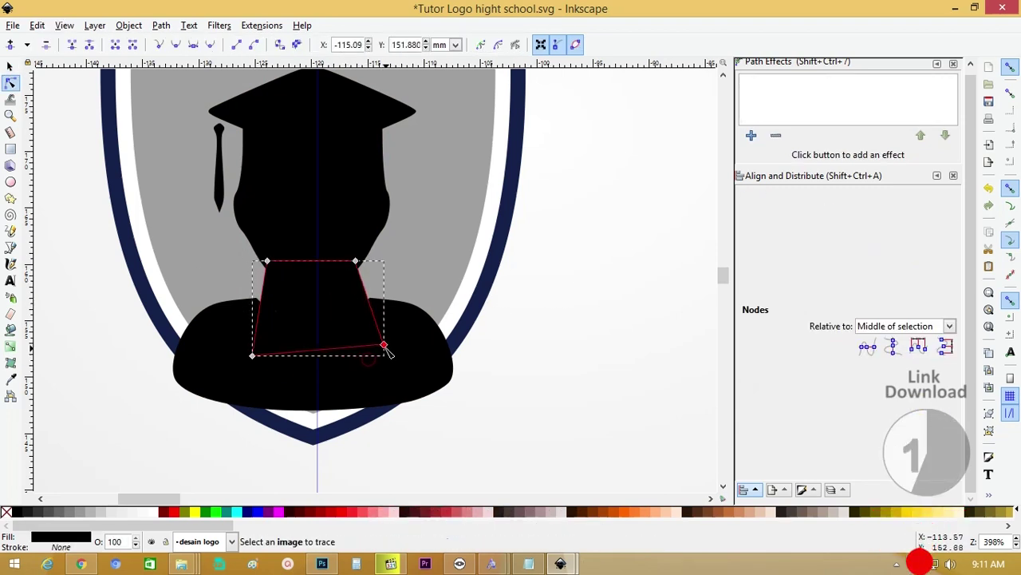
pyautogui.moveTo(254, 359); pyautogui.dragTo(246, 352)
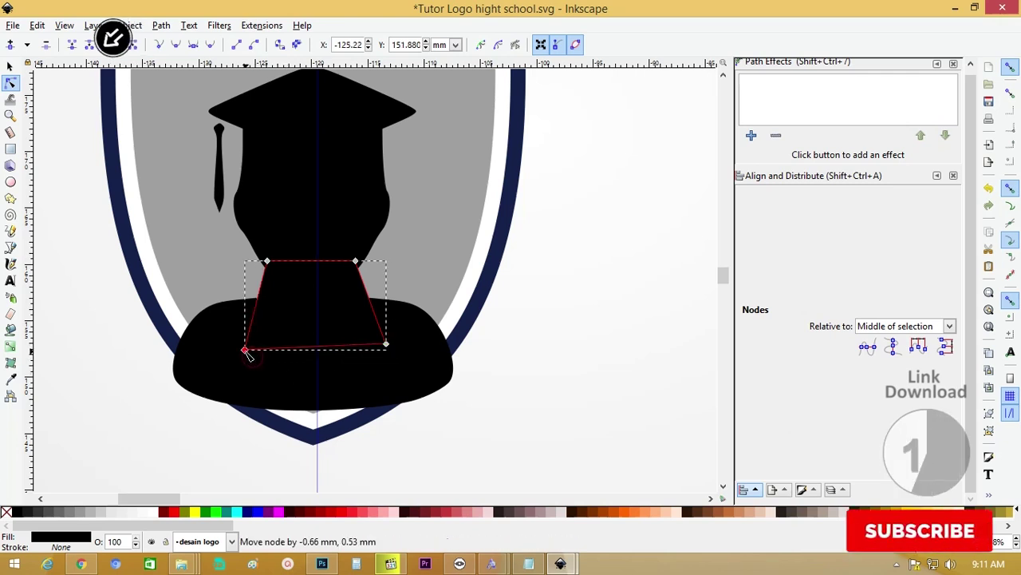
# Union the neck and body into one graduate silhouette path.
pyautogui.click(10, 67)
pyautogui.click(55, 126)
pyautogui.click(339, 295)
pyautogui.keyDown('shift'); pyautogui.click(424, 346); pyautogui.keyUp('shift')
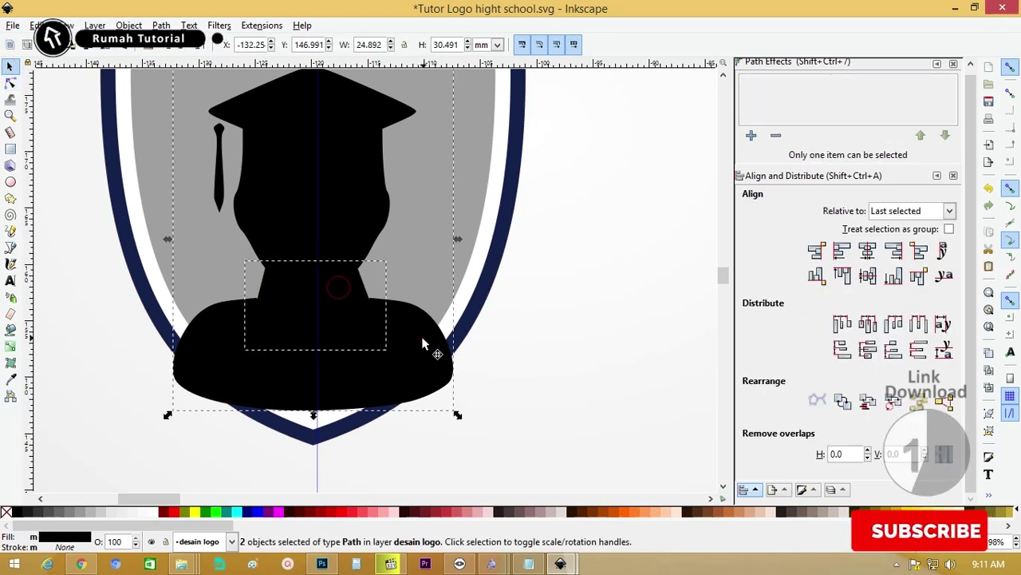
pyautogui.click(162, 25)
pyautogui.click(180, 113)
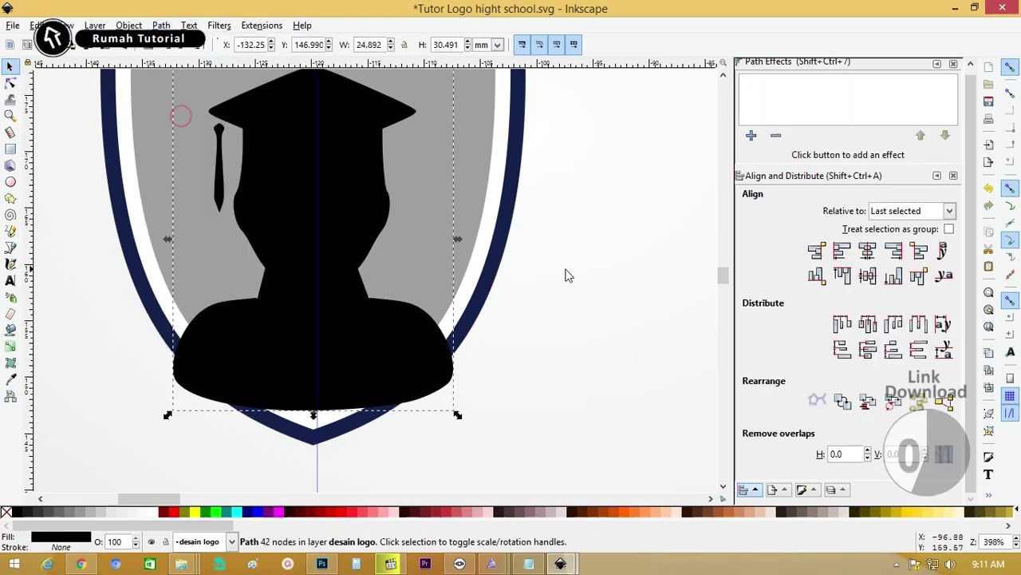
# Zoom out and enlarge the graduate silhouette slightly with its corner handles.
pyautogui.click(603, 260)
pyautogui.press('-')
pyautogui.click(357, 221)
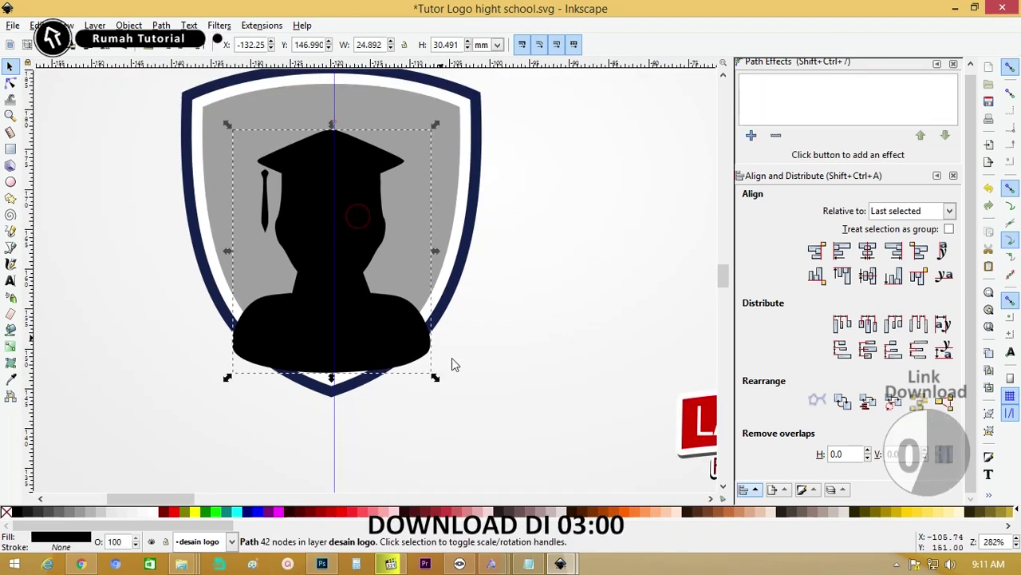
pyautogui.moveTo(435, 377); pyautogui.dragTo(442, 385)
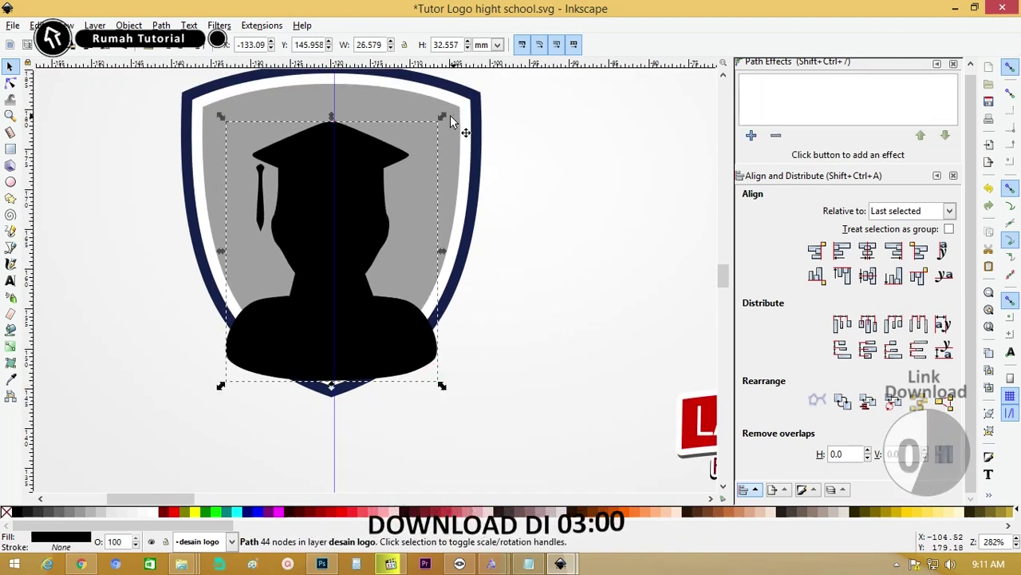
pyautogui.moveTo(443, 116); pyautogui.dragTo(445, 113)
# Reselect the graduate silhouette, then select the grey inner shield.
pyautogui.click(545, 136)
pyautogui.click(391, 142)
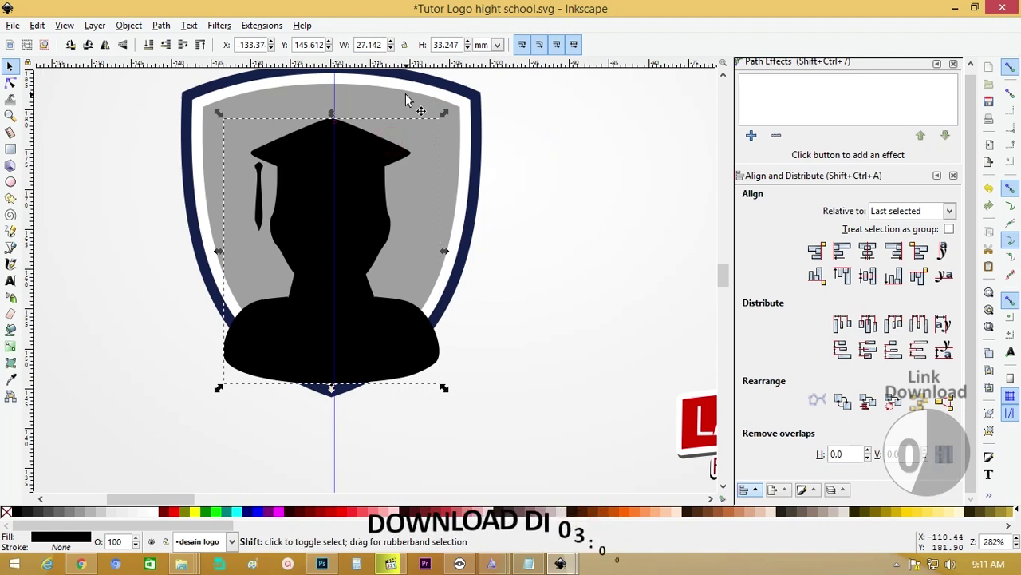
pyautogui.click(406, 93)
pyautogui.click(565, 136)
pyautogui.click(416, 104)
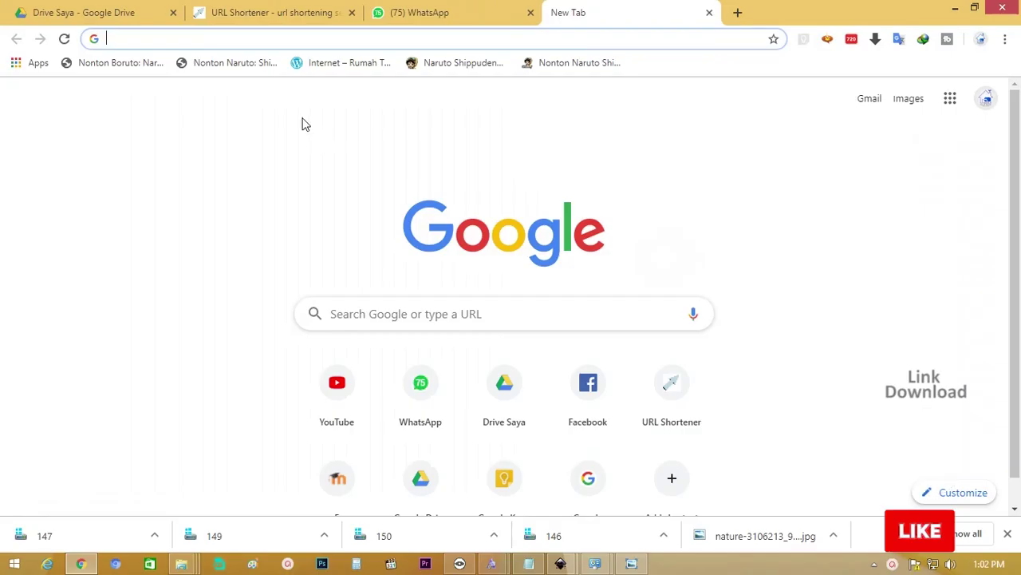
pyautogui.hotkey('ctrl', 'v')
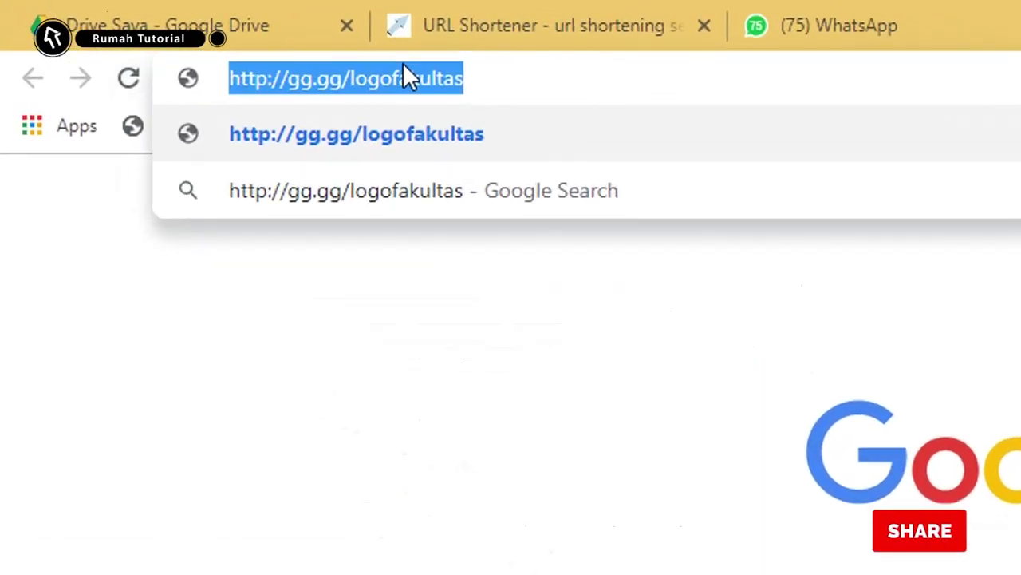
pyautogui.click(510, 74)
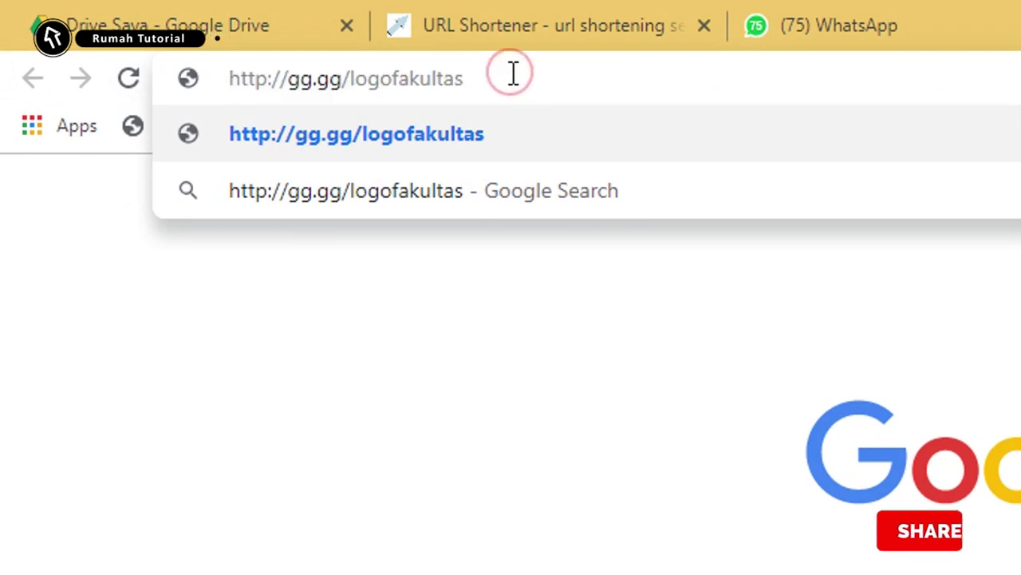
pyautogui.press('Return')
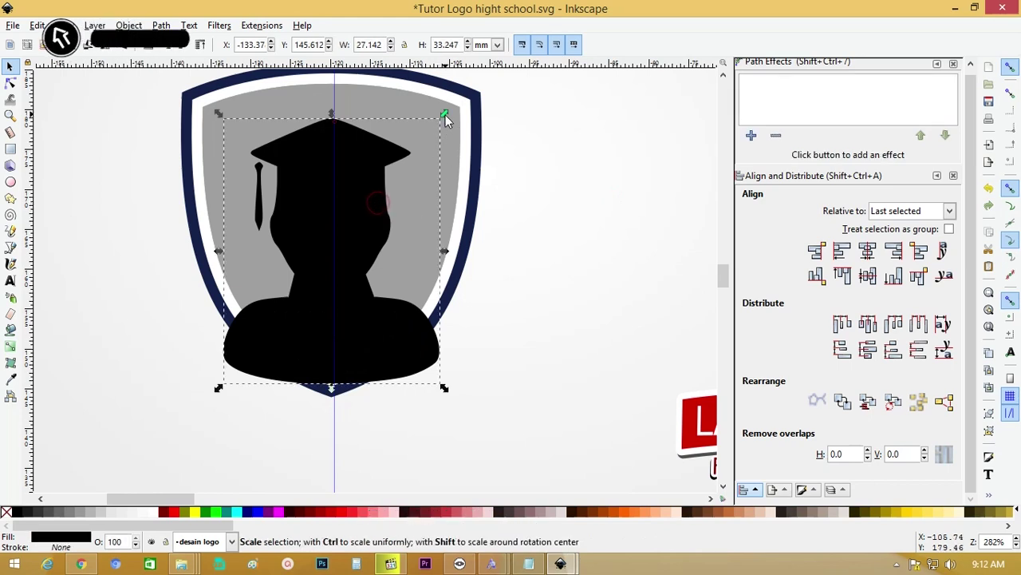
pyautogui.keyDown('shift'); pyautogui.click(410, 101); pyautogui.keyUp('shift')
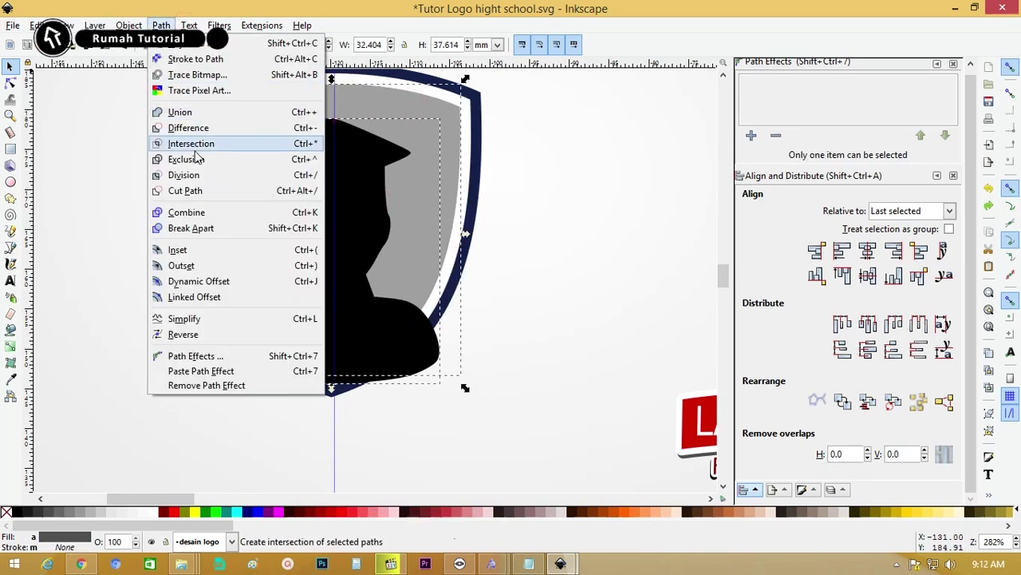
# Intersect the silhouette with the inner shield and fill the result black.
pyautogui.click(195, 143)
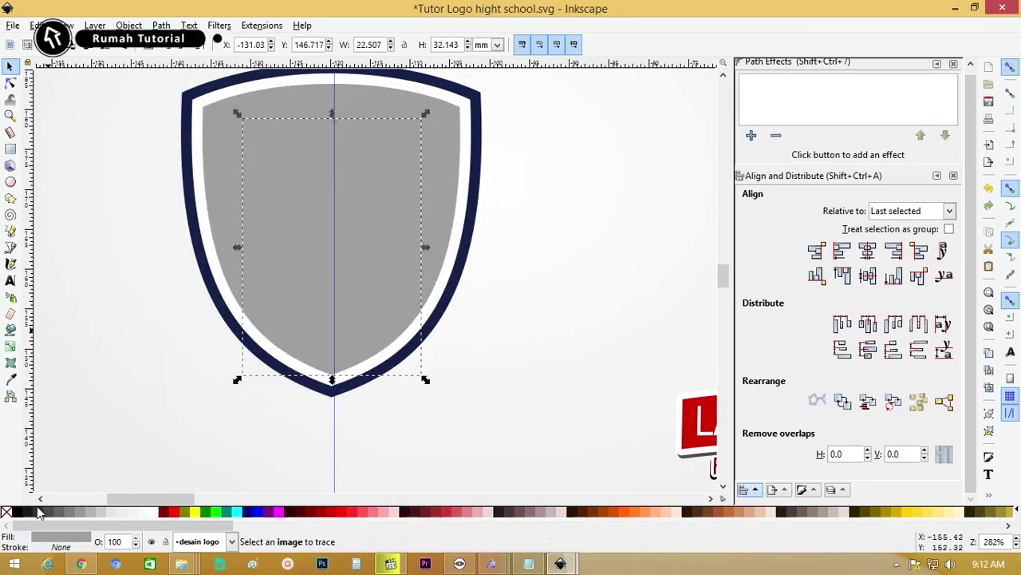
pyautogui.click(20, 514)
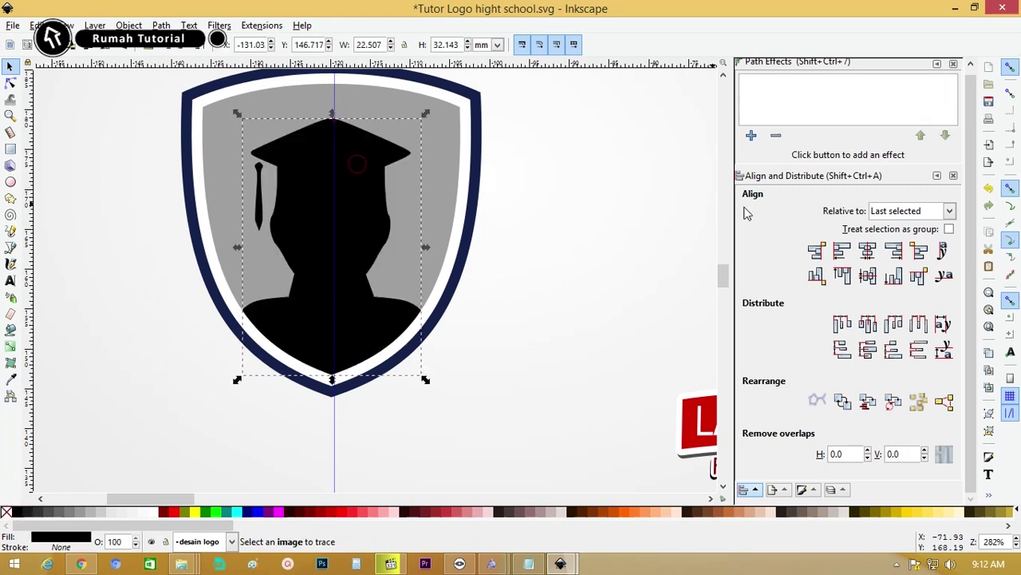
pyautogui.press('-')
# Draw a vertical line across the shield and centre it on the inner shield.
pyautogui.click(573, 149)
pyautogui.press('b')
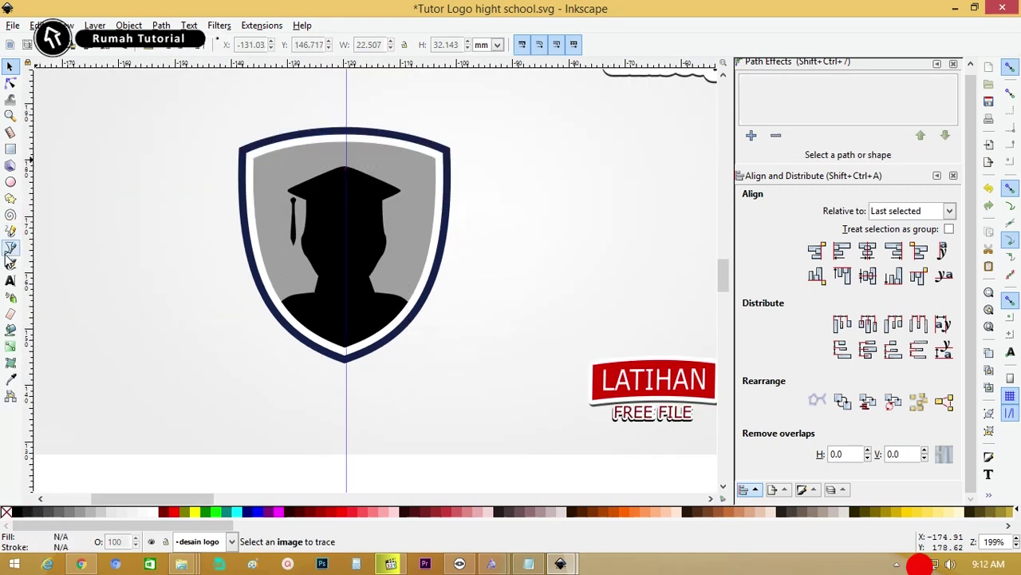
pyautogui.click(171, 112)
pyautogui.click(171, 374)
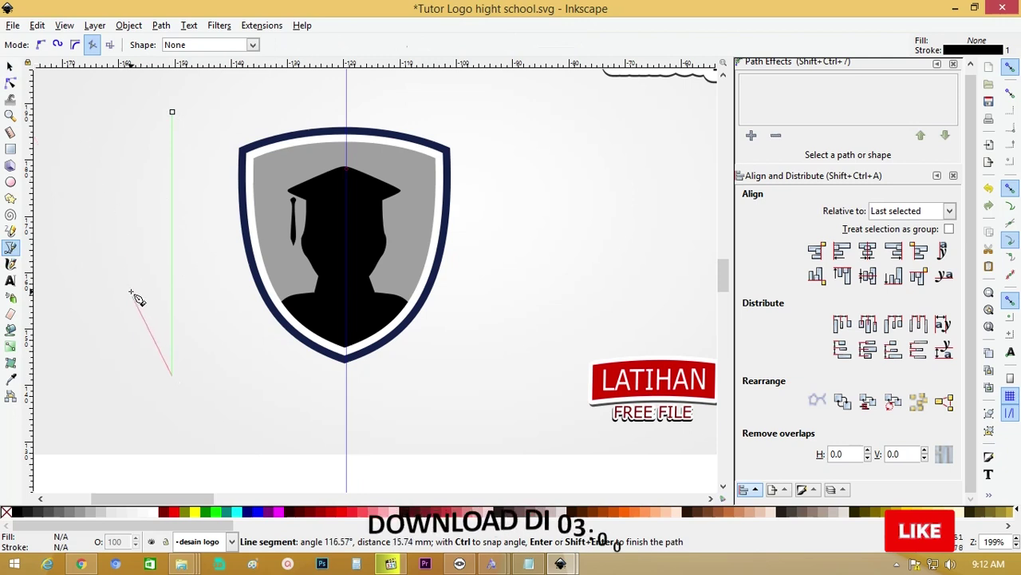
pyautogui.rightClick(171, 376)
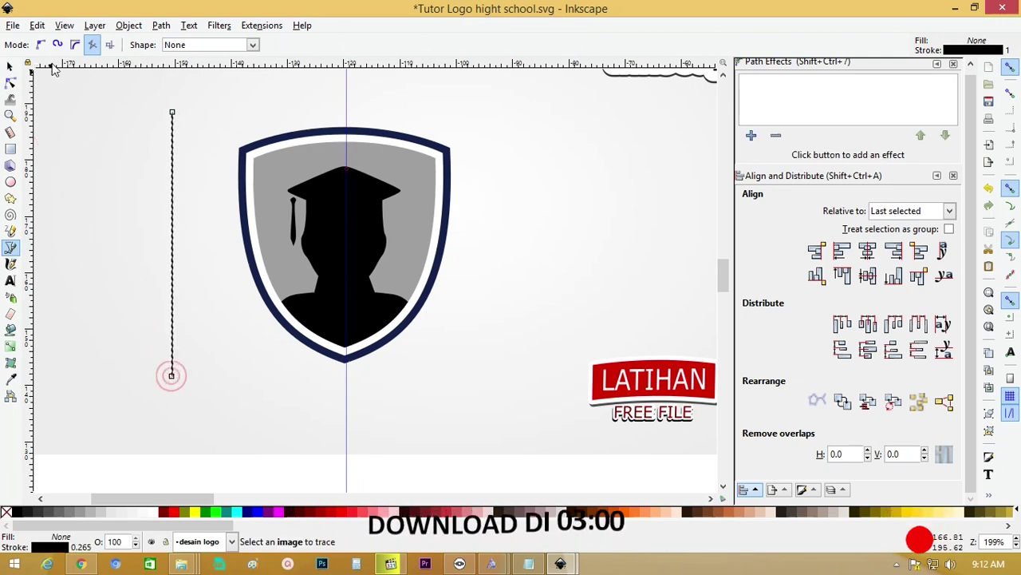
pyautogui.press('s')
pyautogui.keyDown('shift'); pyautogui.click(313, 151); pyautogui.keyUp('shift')
pyautogui.click(868, 250)
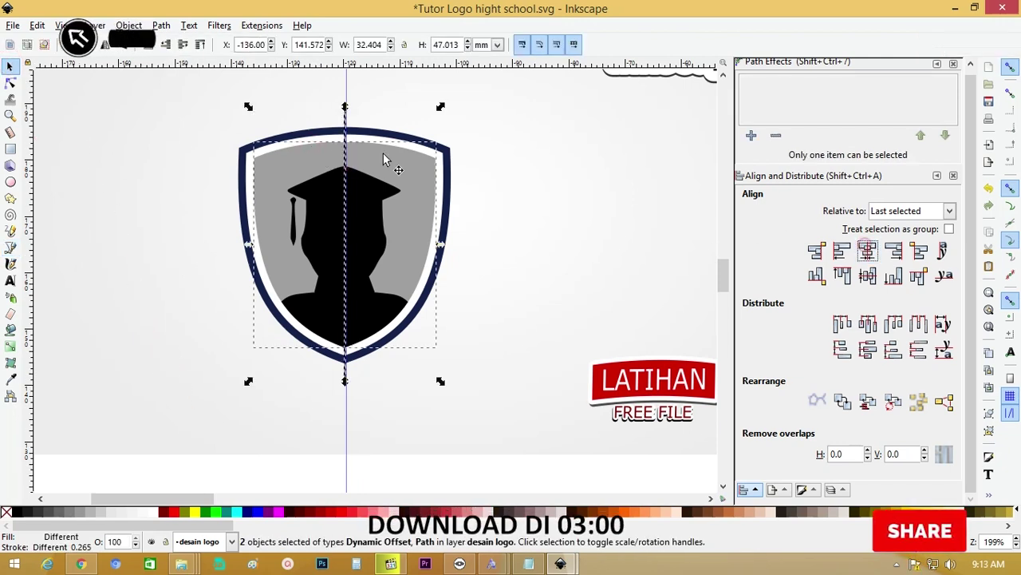
# Divide the grey shield into left and right halves along the line.
pyautogui.click(161, 25)
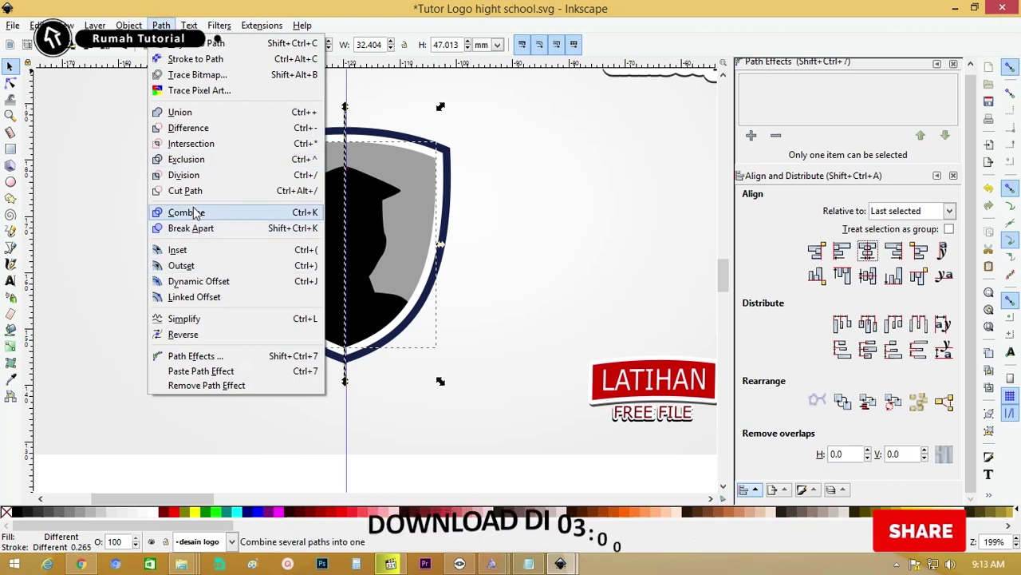
pyautogui.click(190, 174)
pyautogui.click(518, 174)
pyautogui.click(411, 164)
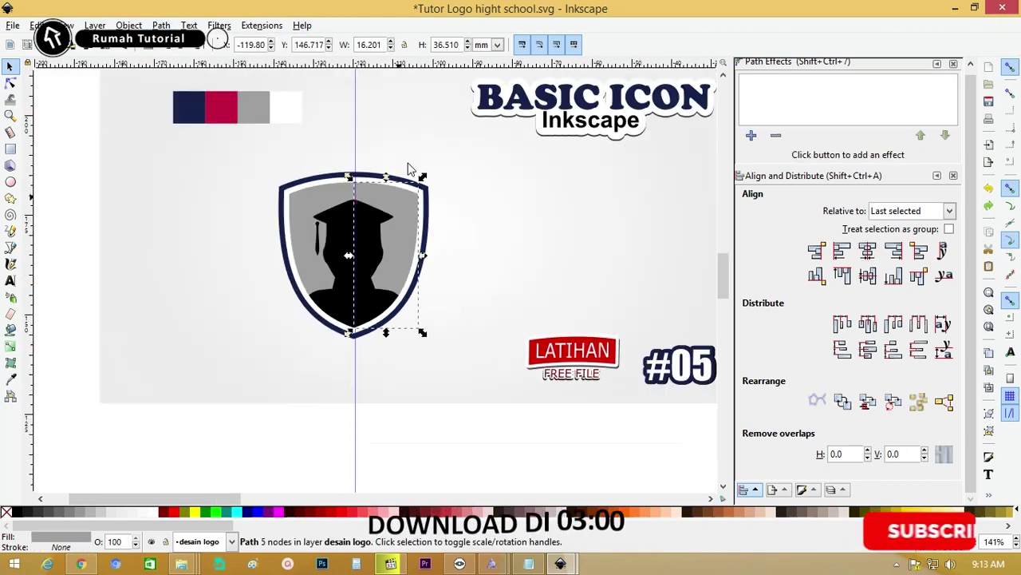
# Colour the shield's left half with the sampled crimson.
pyautogui.click(11, 378)
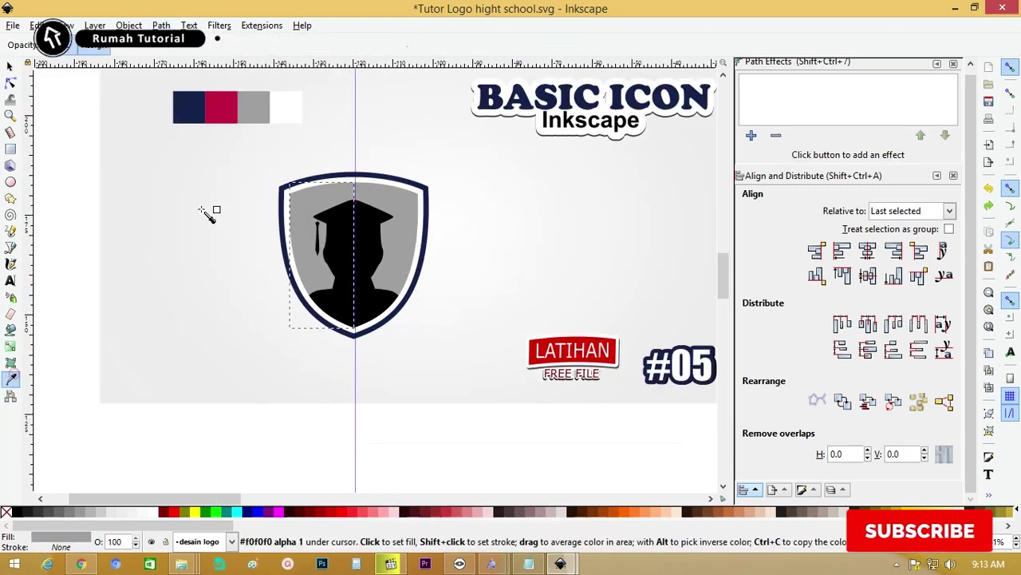
pyautogui.click(224, 110)
pyautogui.press('space')
pyautogui.click(148, 147)
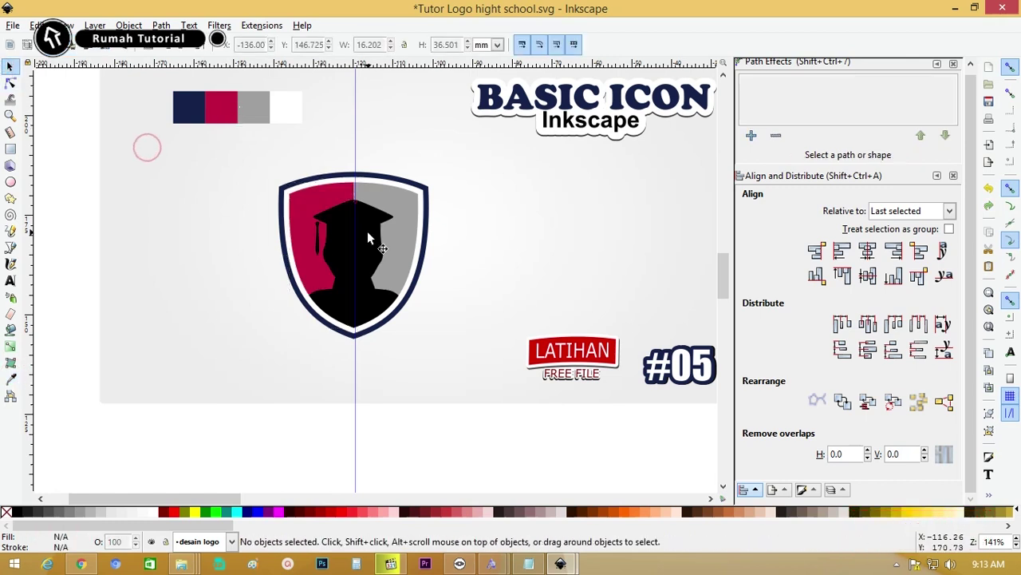
# Turn the black silhouette into a dynamic offset shape and shrink it slightly.
pyautogui.click(367, 231)
pyautogui.click(459, 220)
pyautogui.click(379, 222)
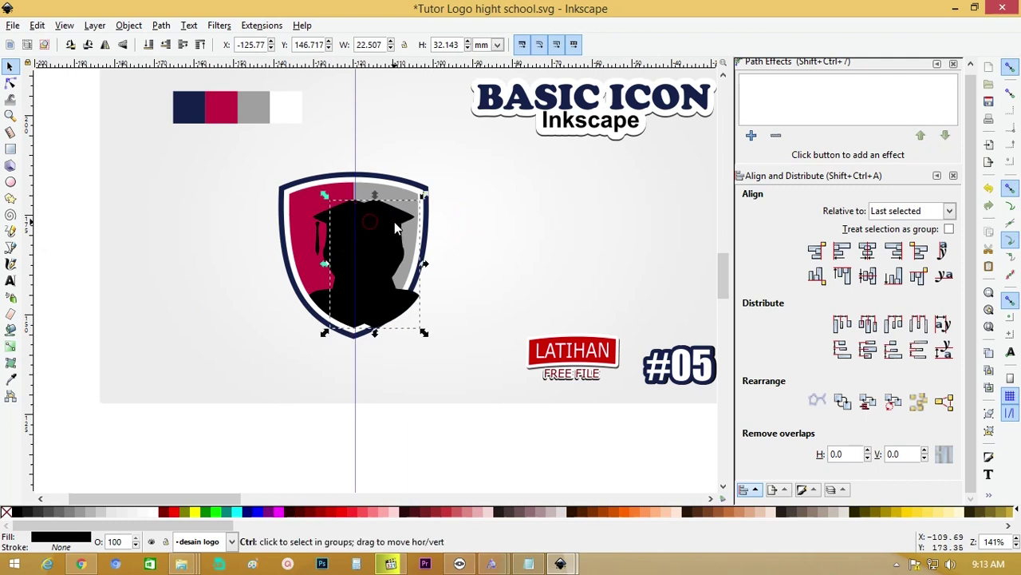
pyautogui.click(160, 24)
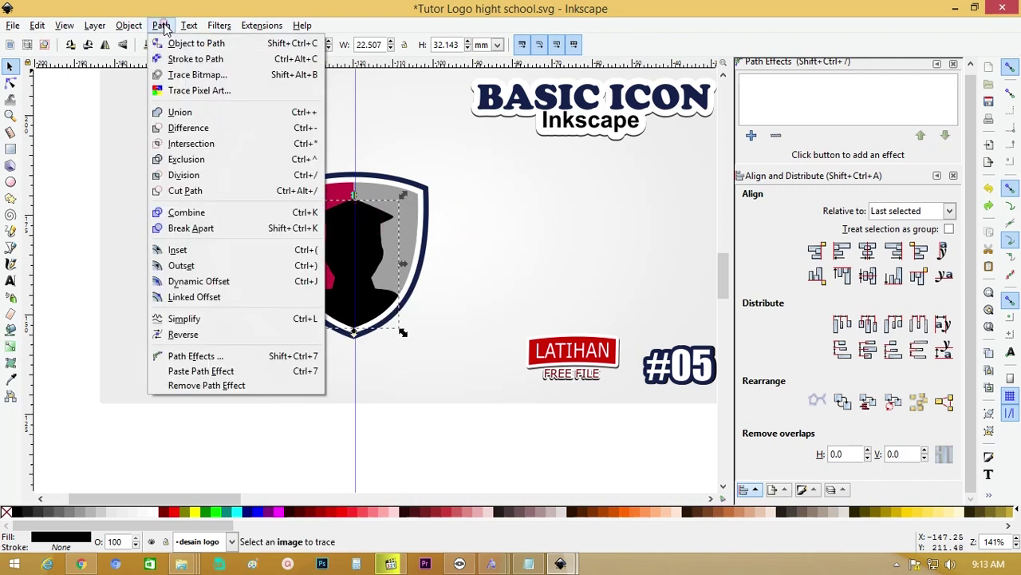
pyautogui.click(218, 281)
pyautogui.moveTo(356, 199); pyautogui.dragTo(357, 204)
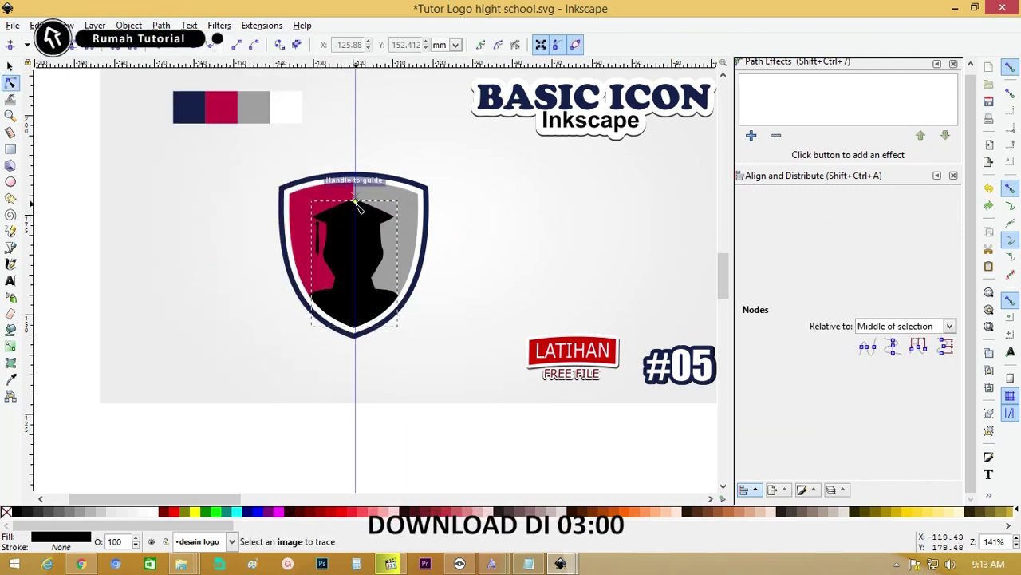
# Zoom in and enlarge the silhouette's offset outline.
pyautogui.press('z')
pyautogui.moveTo(251, 170); pyautogui.dragTo(479, 359)
pyautogui.press('n')
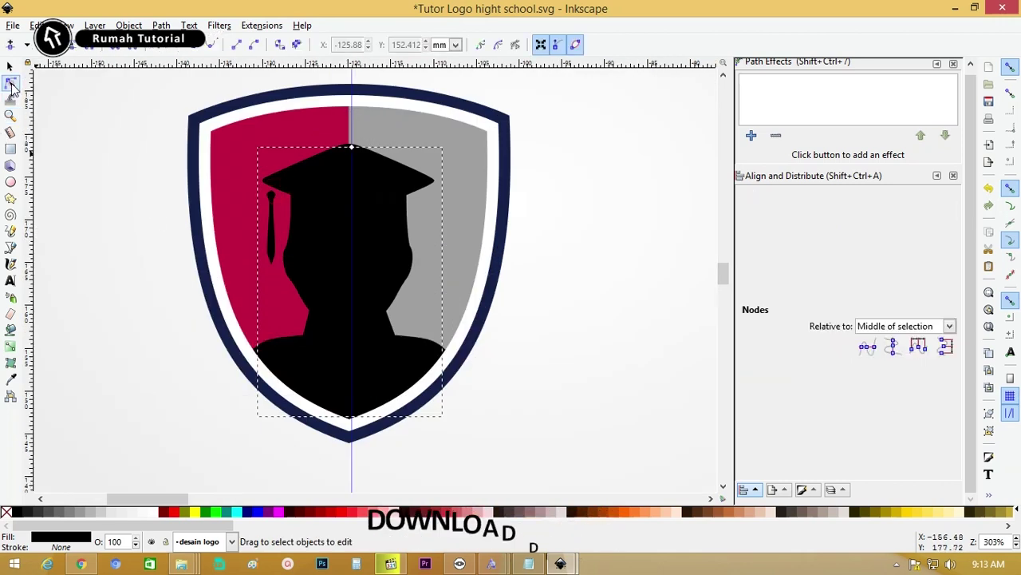
pyautogui.moveTo(356, 151); pyautogui.dragTo(352, 142)
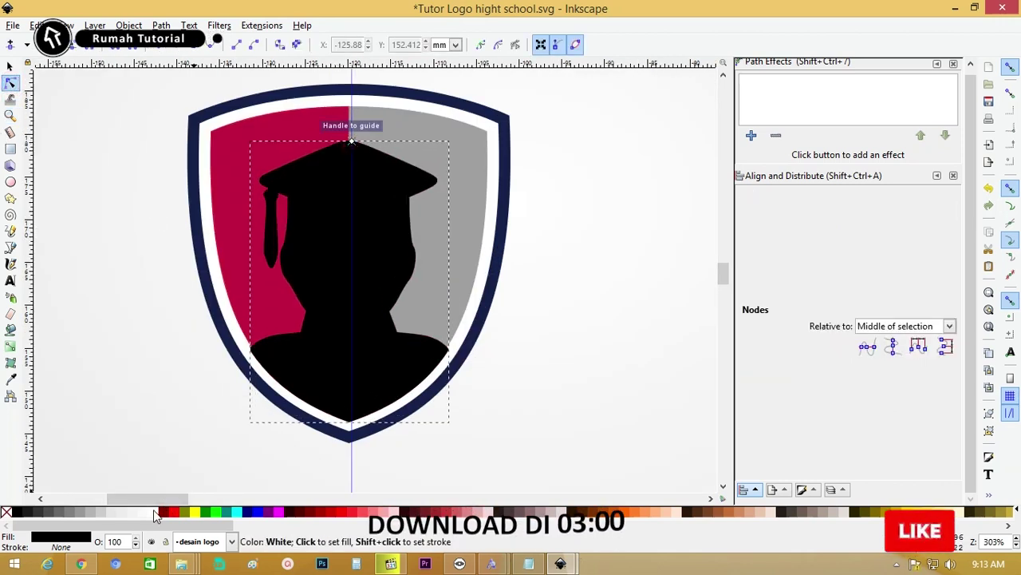
pyautogui.click(152, 512)
pyautogui.hotkey('ctrl', 'z')
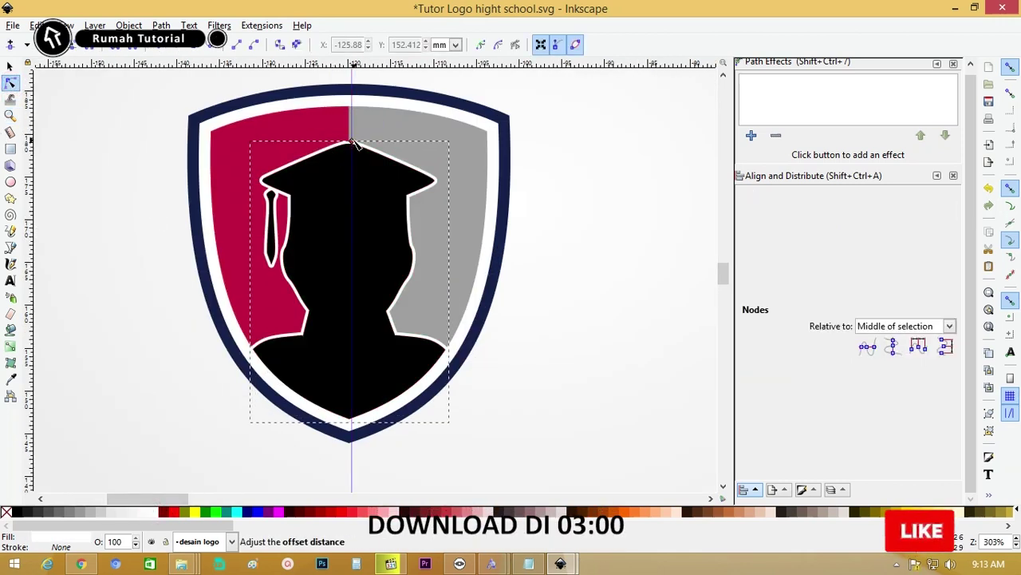
pyautogui.moveTo(355, 144); pyautogui.dragTo(356, 143)
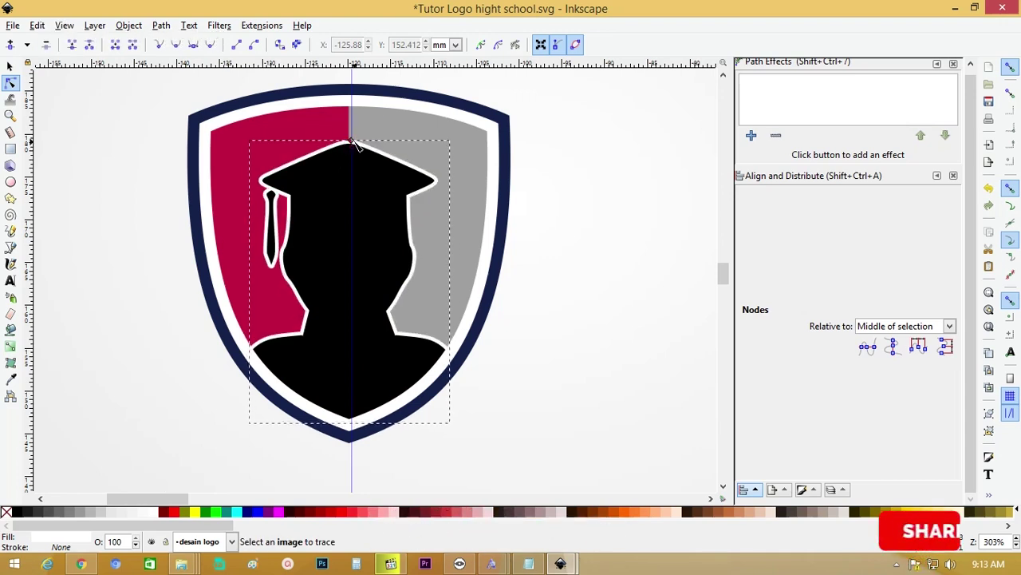
# Fill the graduate silhouette with the navy sample and zoom back onto the shield.
pyautogui.click(10, 67)
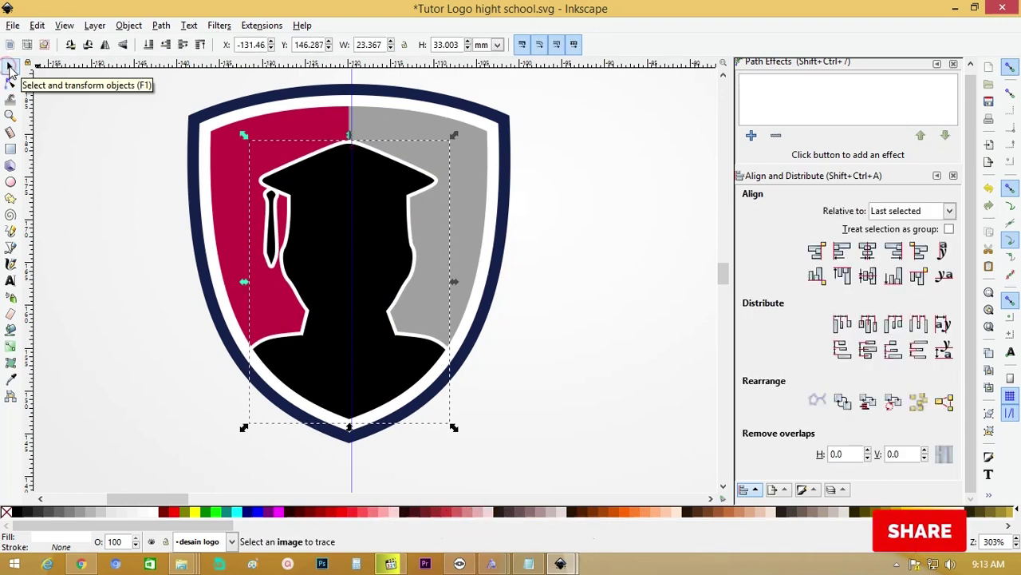
pyautogui.click(356, 197)
pyautogui.press('-')
pyautogui.press('-')
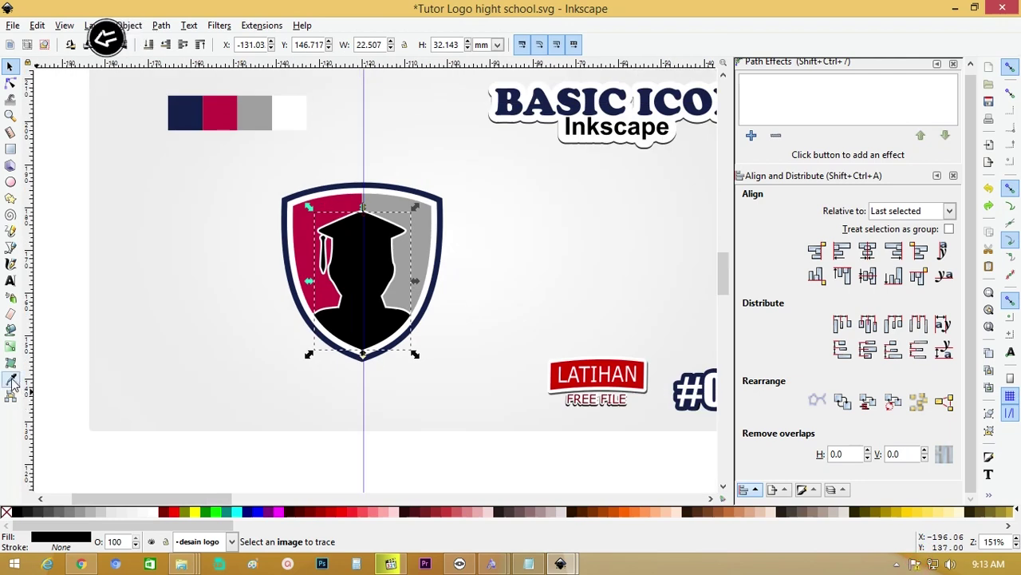
pyautogui.click(192, 112)
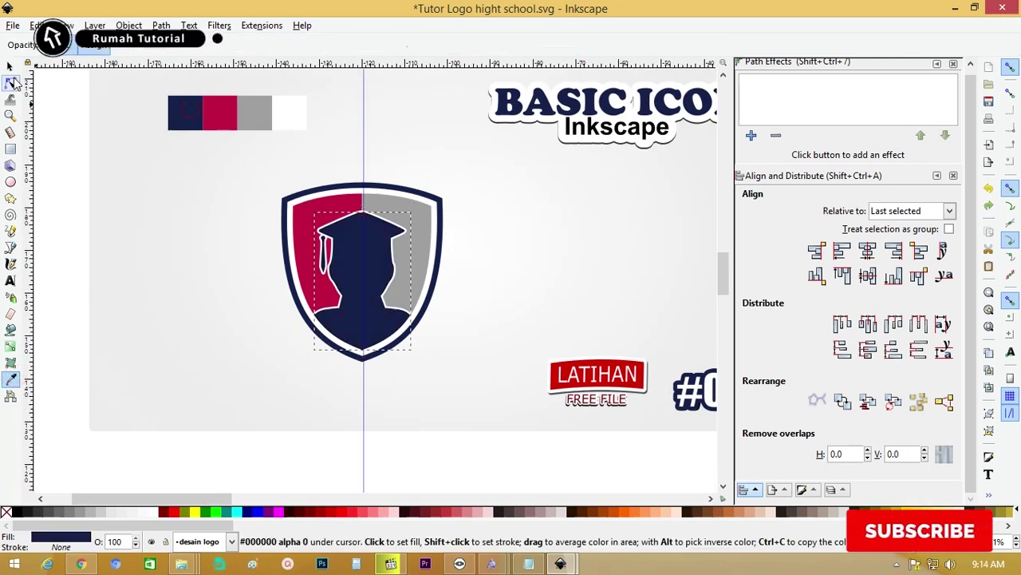
pyautogui.press('s')
pyautogui.click(216, 160)
pyautogui.press('z')
pyautogui.moveTo(250, 153); pyautogui.dragTo(426, 278)
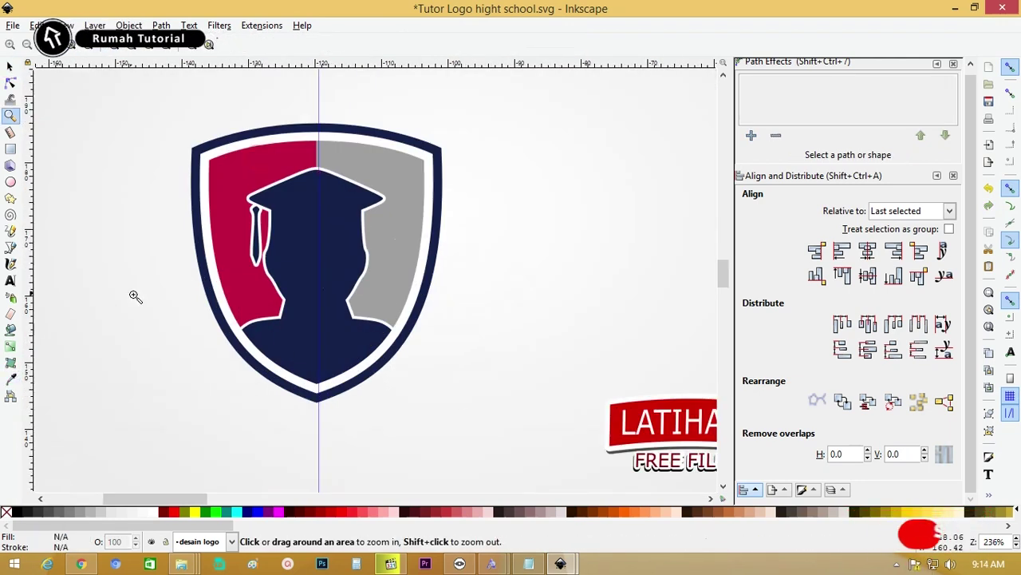
# Draw a five-point star, move it above the cap and make it white.
pyautogui.click(10, 197)
pyautogui.moveTo(112, 158); pyautogui.dragTo(140, 174)
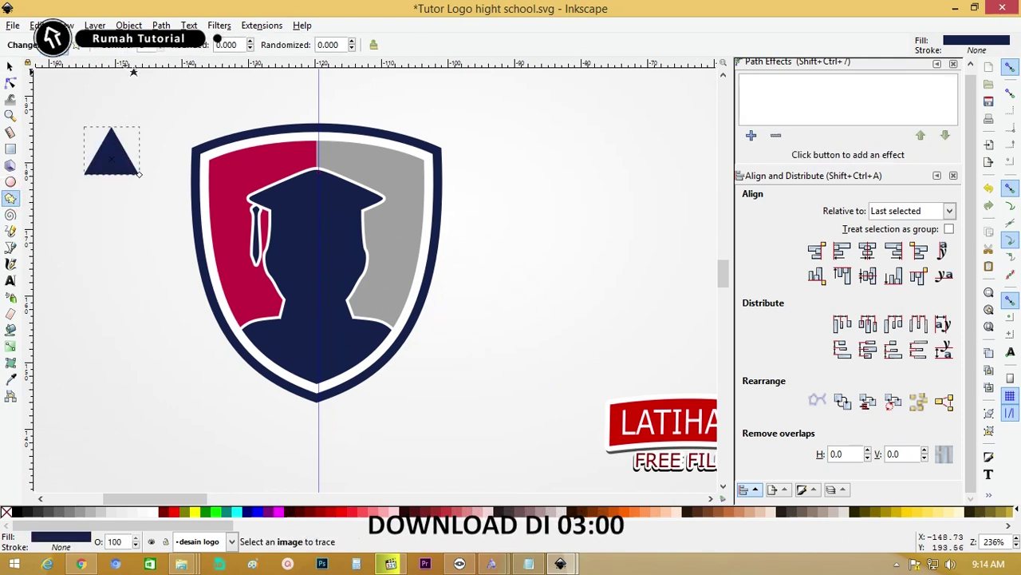
pyautogui.click(164, 42)
pyautogui.click(163, 42)
pyautogui.click(74, 45)
pyautogui.click(11, 67)
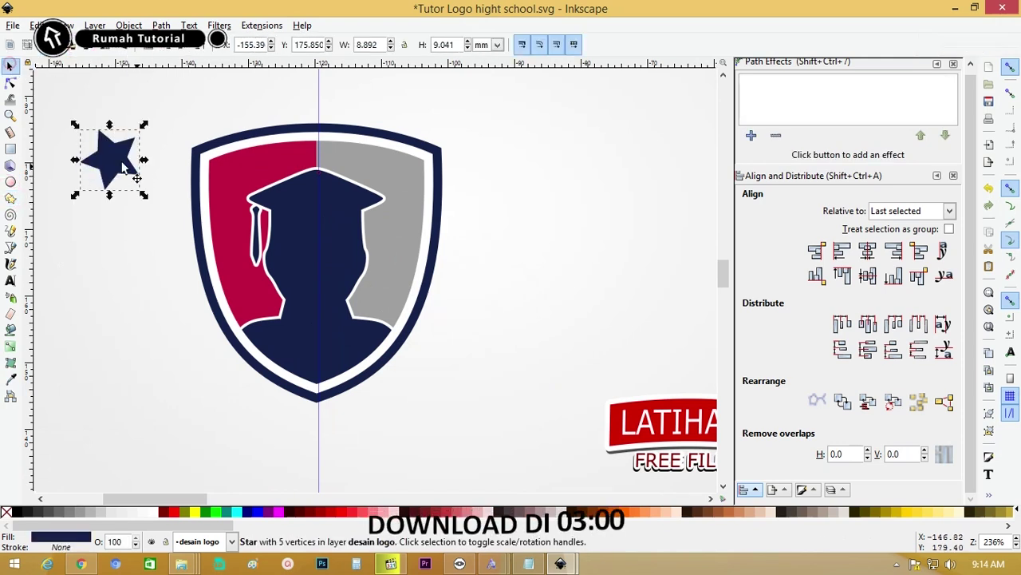
pyautogui.moveTo(132, 144)
pyautogui.mouseDown()
pyautogui.moveTo(272, 154)
pyautogui.moveTo(247, 169)
pyautogui.moveTo(283, 155)
pyautogui.moveTo(275, 164)
pyautogui.mouseUp()
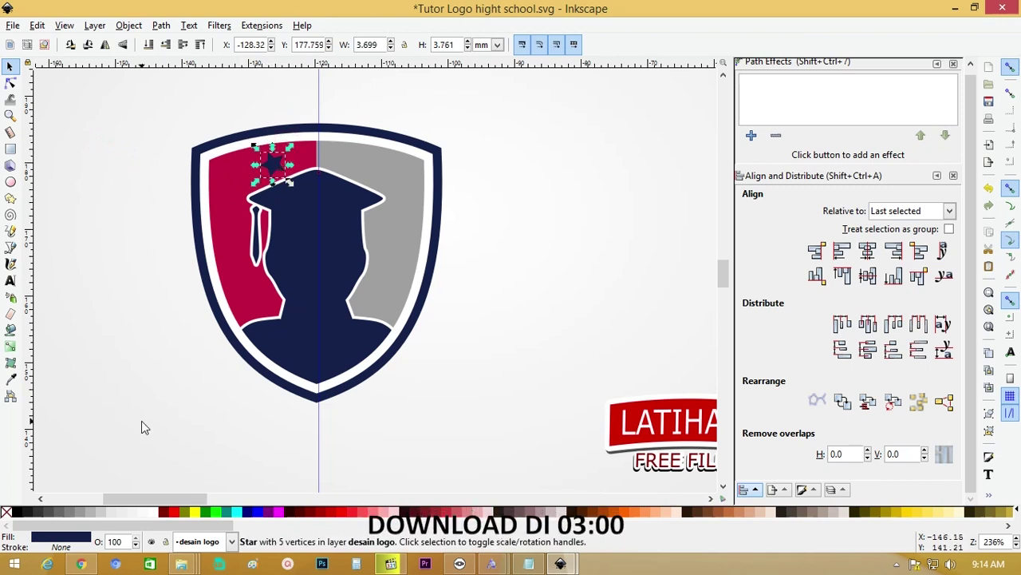
pyautogui.click(160, 515)
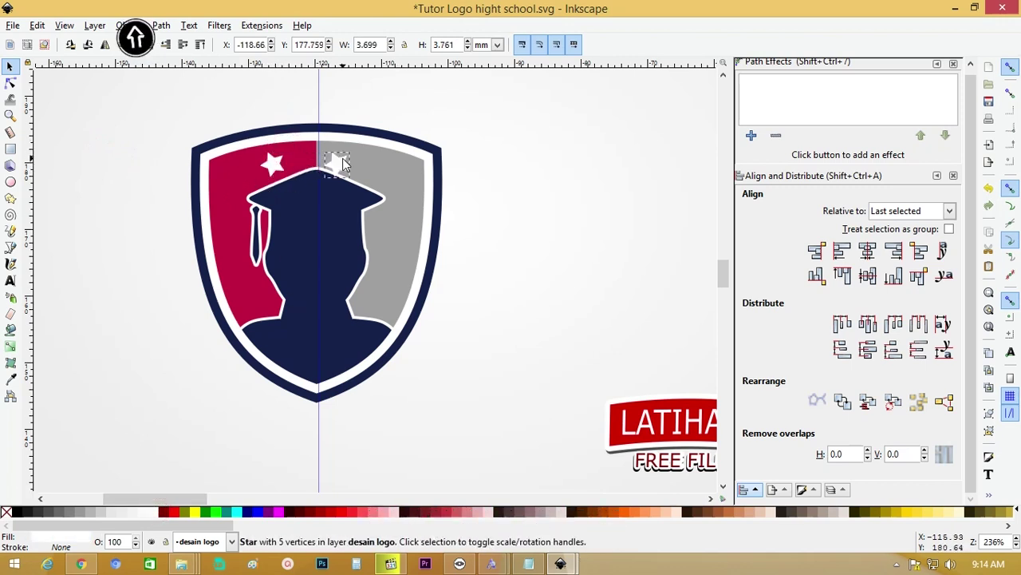
# Group the two stars, shrink the pair inward, then ungroup them.
pyautogui.keyDown('shift'); pyautogui.click(280, 169); pyautogui.keyUp('shift')
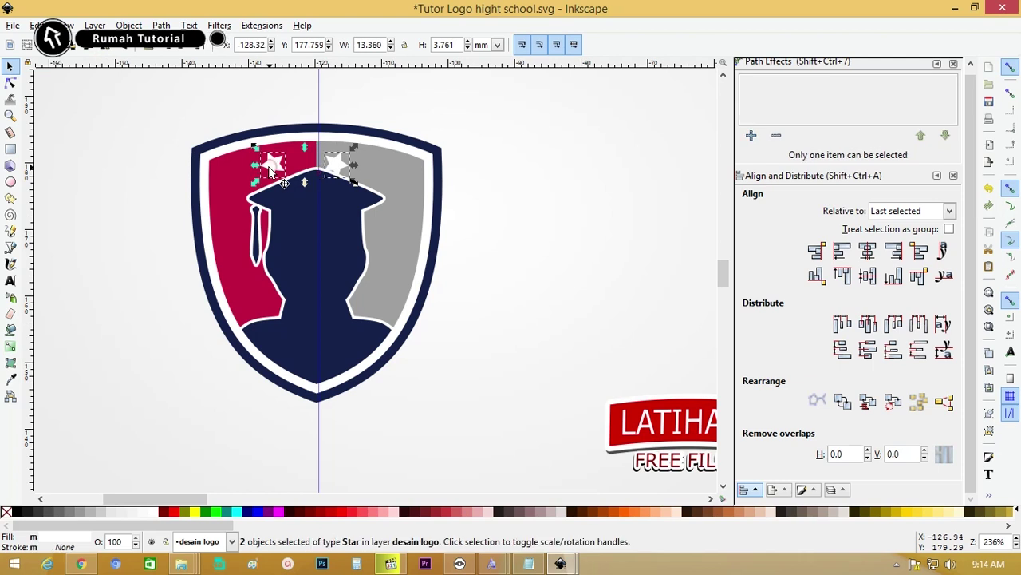
pyautogui.hotkey('ctrl', 'g')
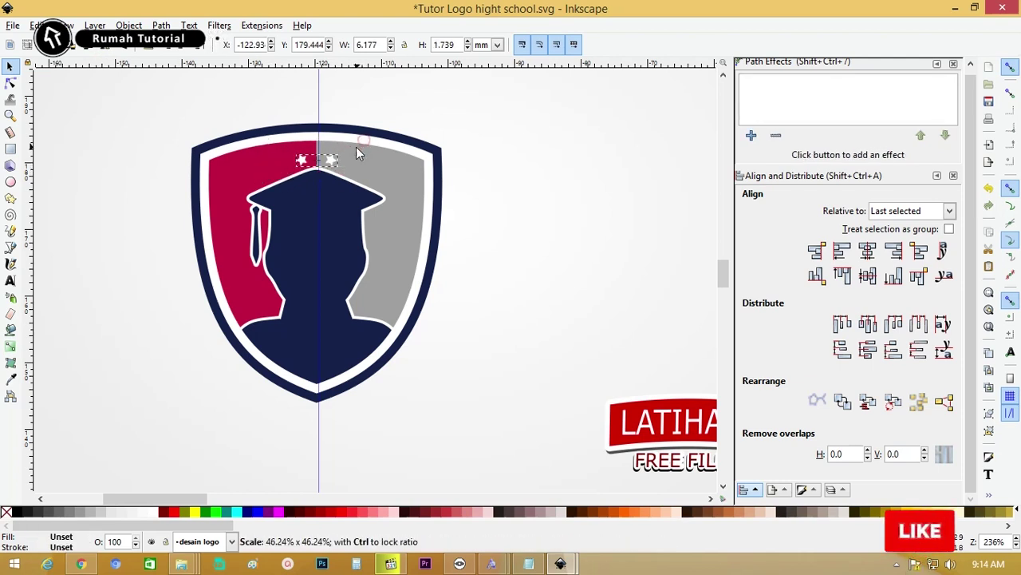
pyautogui.moveTo(364, 142); pyautogui.dragTo(352, 146)
pyautogui.click(337, 101)
pyautogui.click(336, 157)
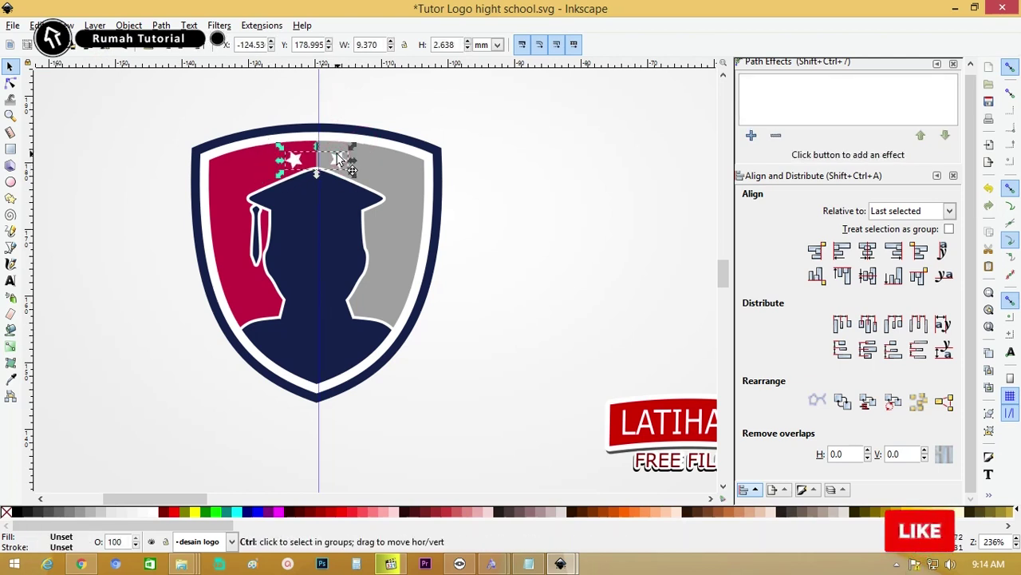
pyautogui.hotkey('ctrl', 'shift', 'g')
pyautogui.click(339, 161)
# Rotate and position the middle star upright between the outer stars.
pyautogui.press('z')
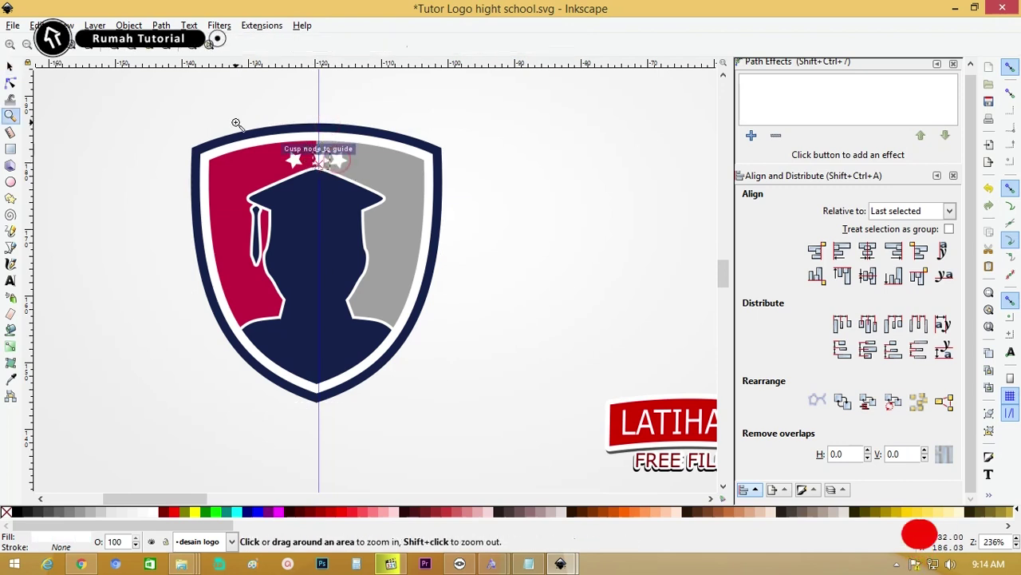
pyautogui.moveTo(240, 125); pyautogui.dragTo(399, 196)
pyautogui.click(10, 66)
pyautogui.click(332, 248)
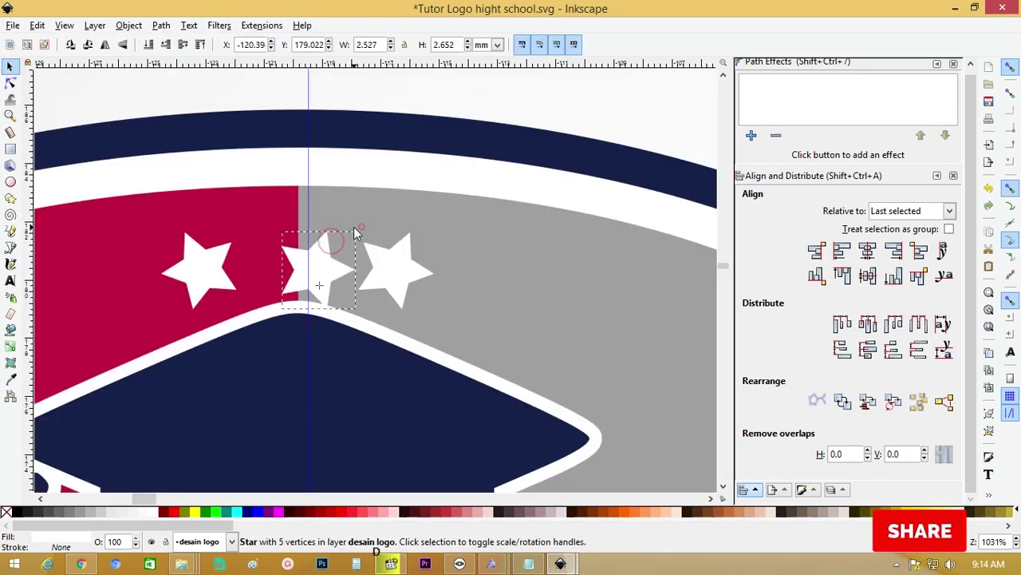
pyautogui.moveTo(357, 233); pyautogui.dragTo(338, 229)
pyautogui.moveTo(331, 271); pyautogui.dragTo(326, 246)
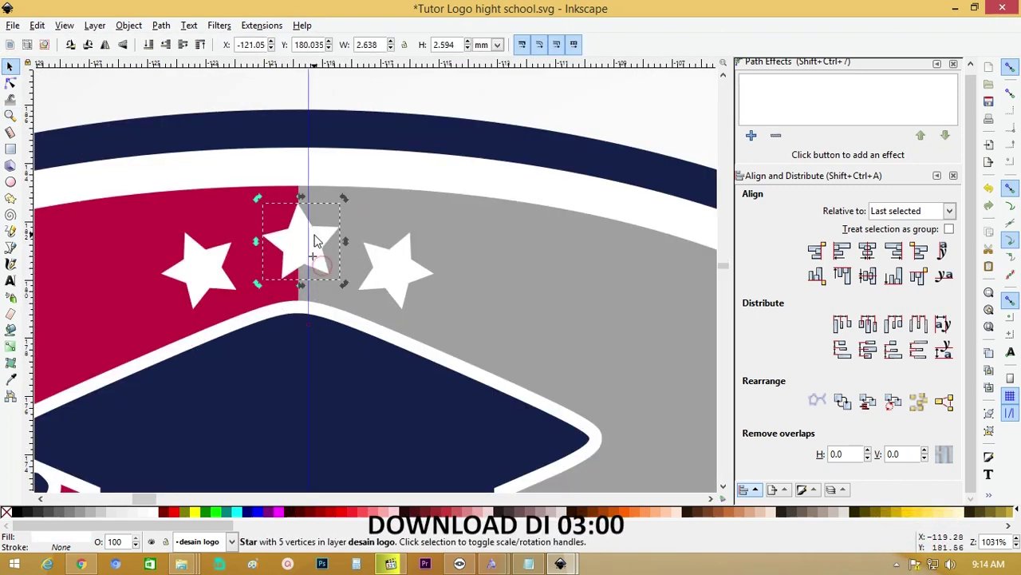
pyautogui.click(325, 246)
pyautogui.moveTo(343, 196); pyautogui.dragTo(347, 198)
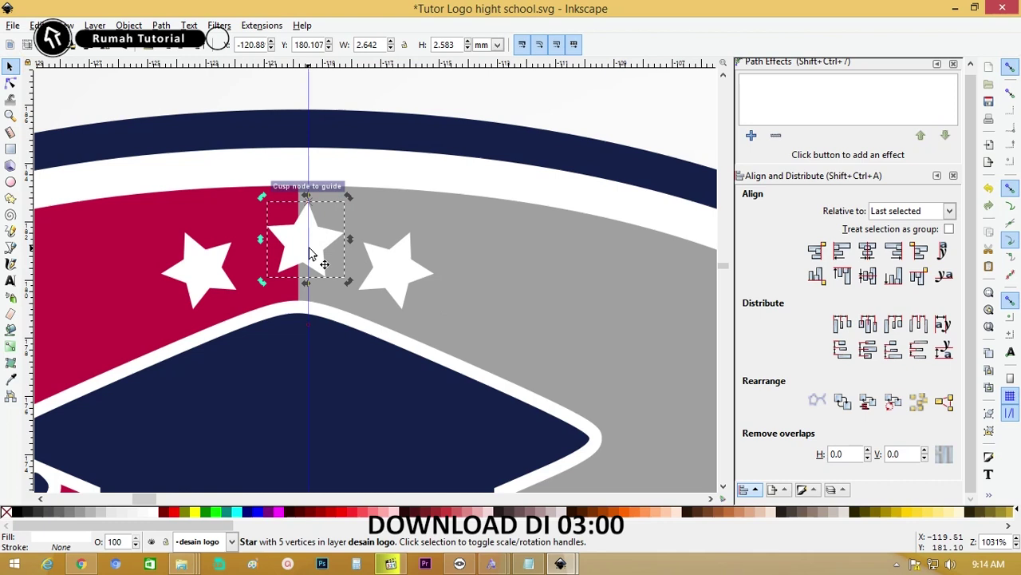
pyautogui.click(316, 157)
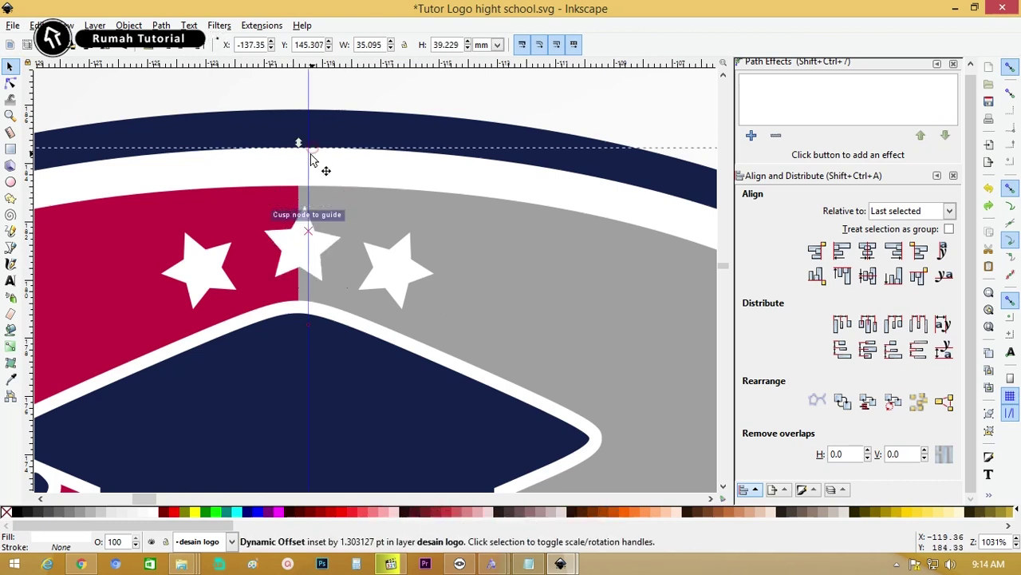
pyautogui.click(317, 240)
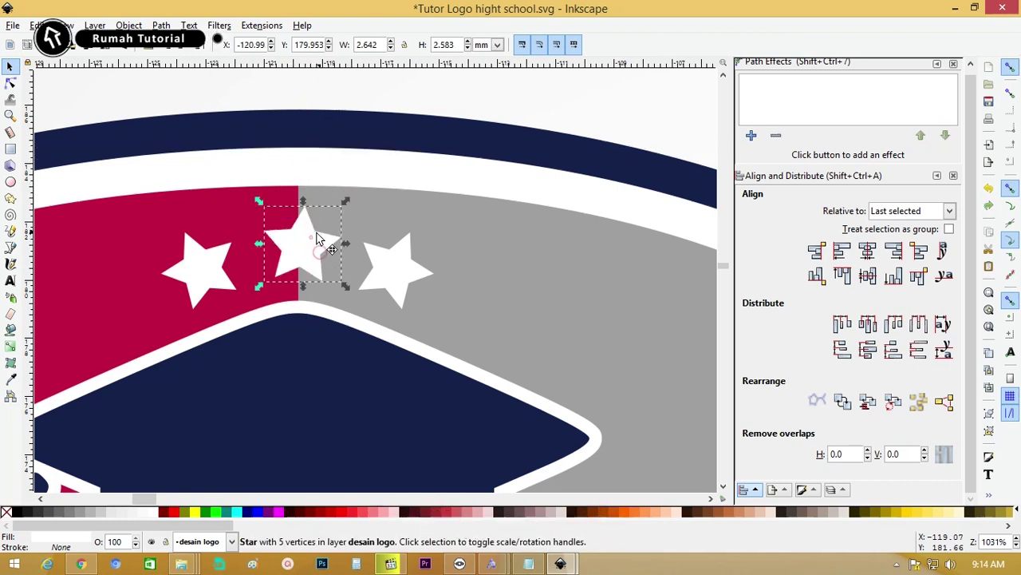
pyautogui.click(299, 233)
pyautogui.moveTo(341, 198); pyautogui.dragTo(344, 199)
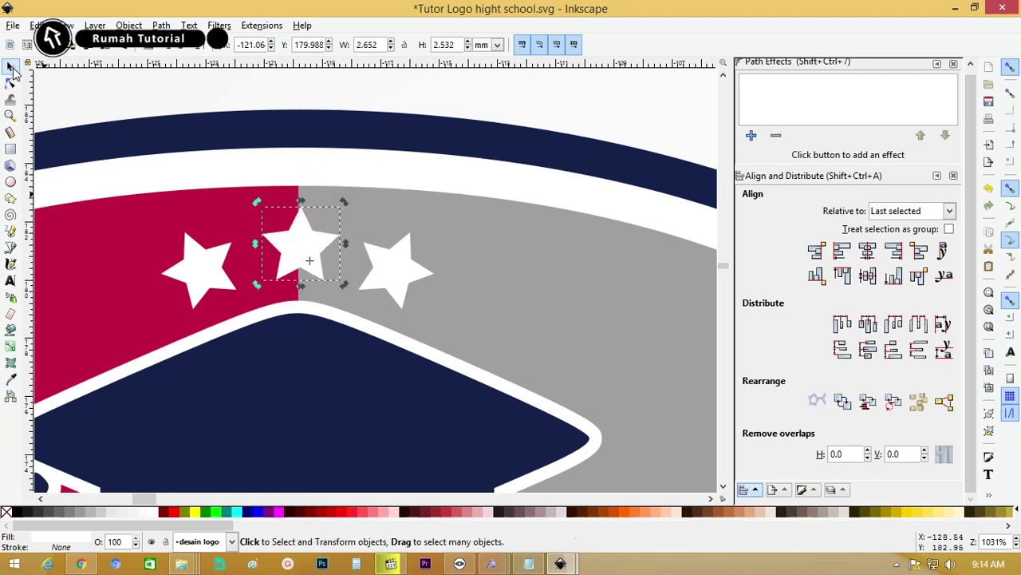
# Centre the three stars on each other and group them.
pyautogui.click(11, 68)
pyautogui.keyDown('shift'); pyautogui.click(395, 271); pyautogui.keyUp('shift')
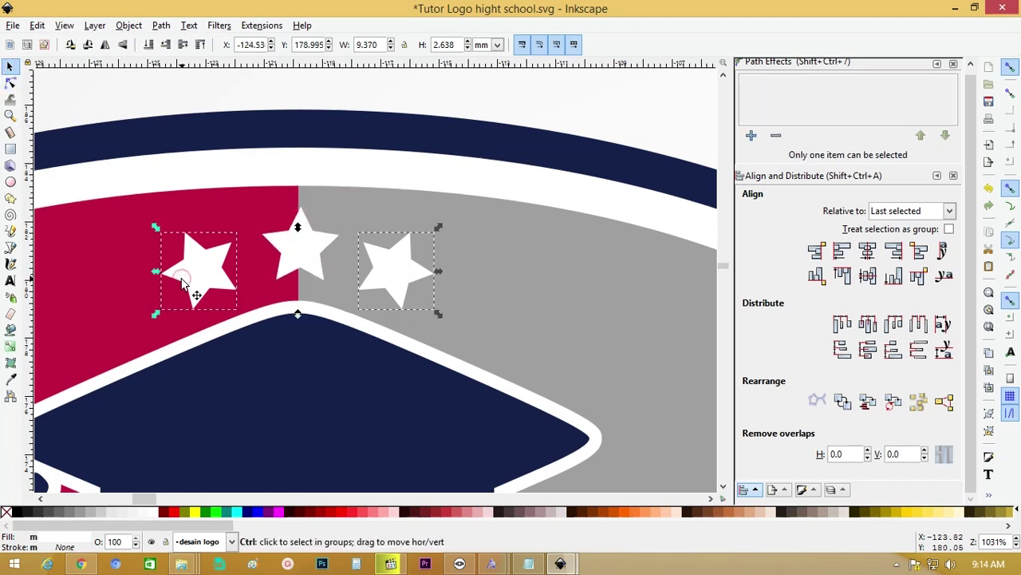
pyautogui.keyDown('shift'); pyautogui.click(312, 217); pyautogui.keyUp('shift')
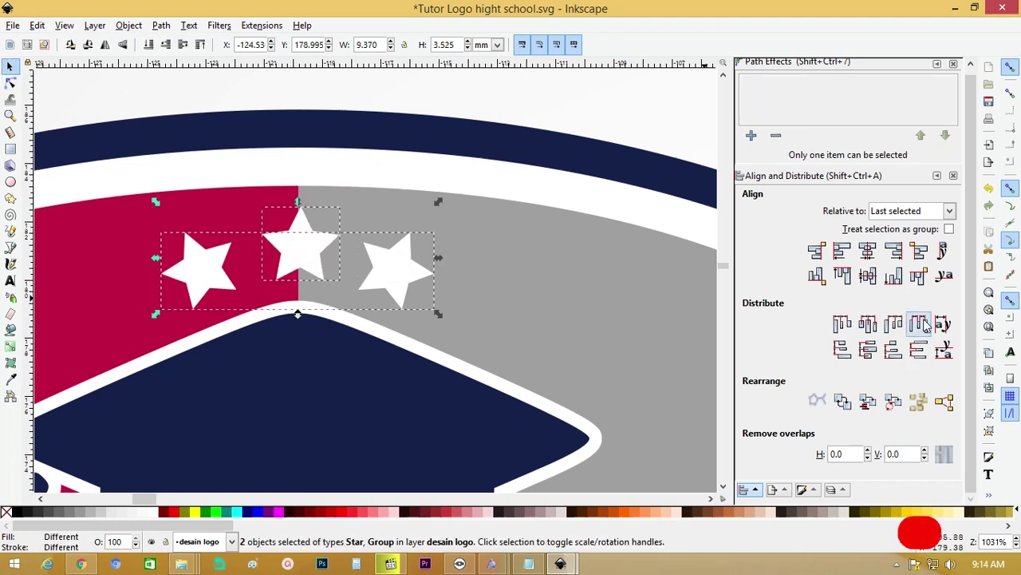
pyautogui.click(867, 251)
pyautogui.hotkey('ctrl', 'g')
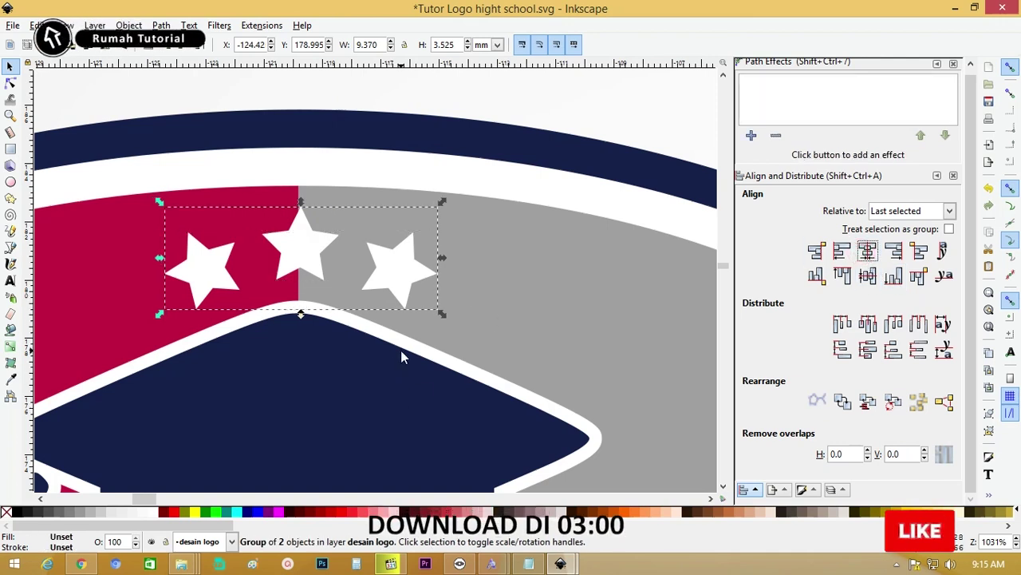
# Centre the star group horizontally on the shield and save the logo.
pyautogui.scroll(-2, 429, 301)
pyautogui.scroll(-3, 429, 301)
pyautogui.click(351, 212)
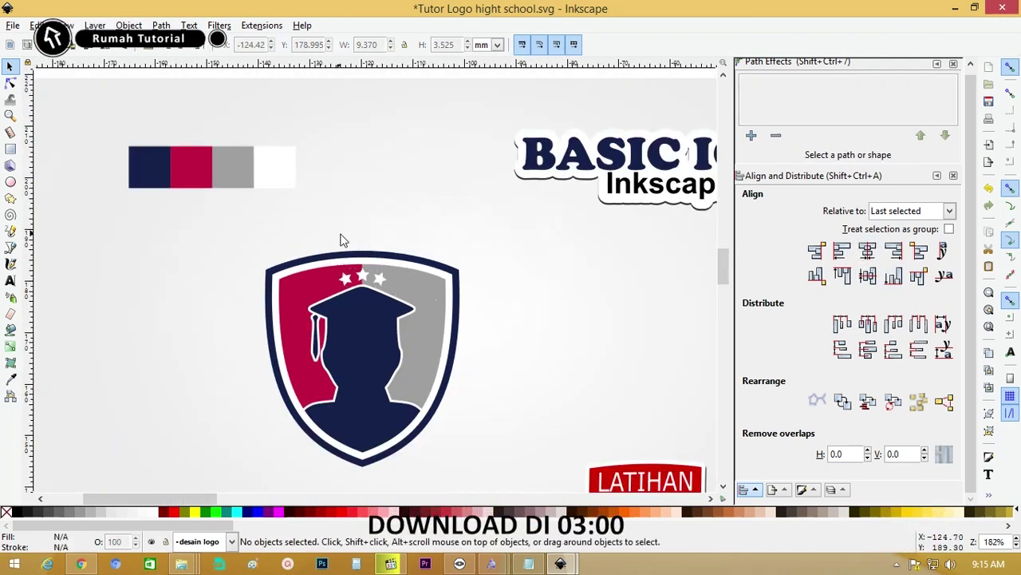
pyautogui.moveTo(292, 224); pyautogui.dragTo(426, 306)
pyautogui.keyDown('shift'); pyautogui.click(421, 257); pyautogui.keyUp('shift')
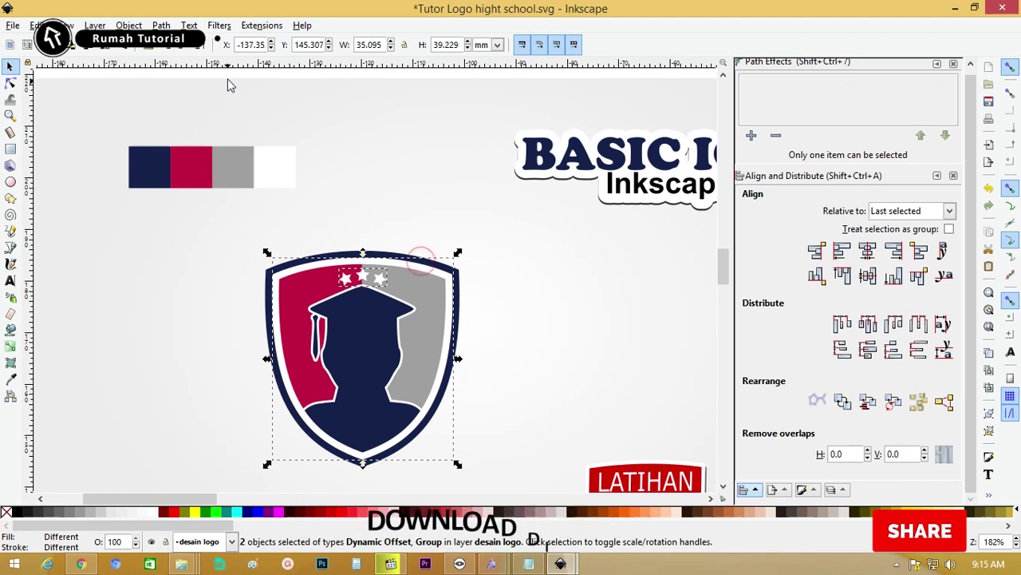
pyautogui.click(589, 285)
pyautogui.hotkey('ctrl', 's')
pyautogui.press('z')
pyautogui.click(202, 212)
# Draw a small black circle beside the shield and convert it to a path.
pyautogui.click(11, 182)
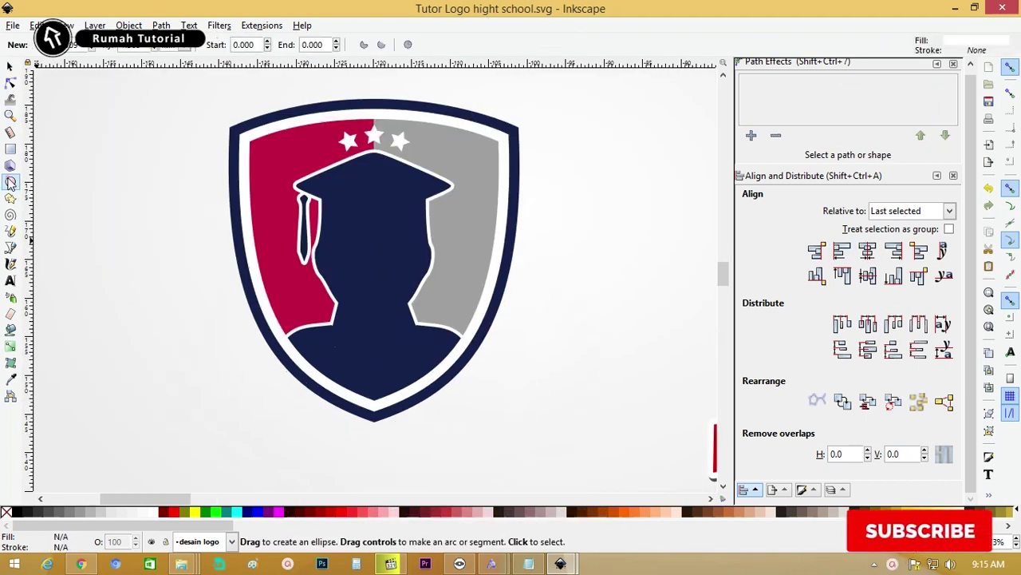
pyautogui.moveTo(91, 225); pyautogui.dragTo(125, 258)
pyautogui.click(15, 514)
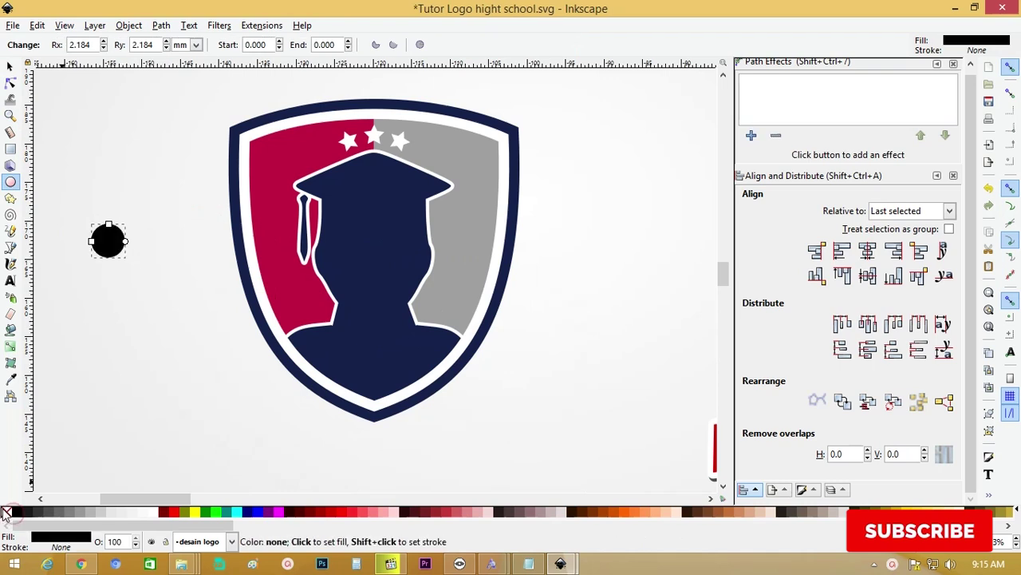
pyautogui.press('z')
pyautogui.moveTo(319, 353); pyautogui.dragTo(56, 183)
# Squeeze the circle into a narrow upright ellipse.
pyautogui.click(11, 82)
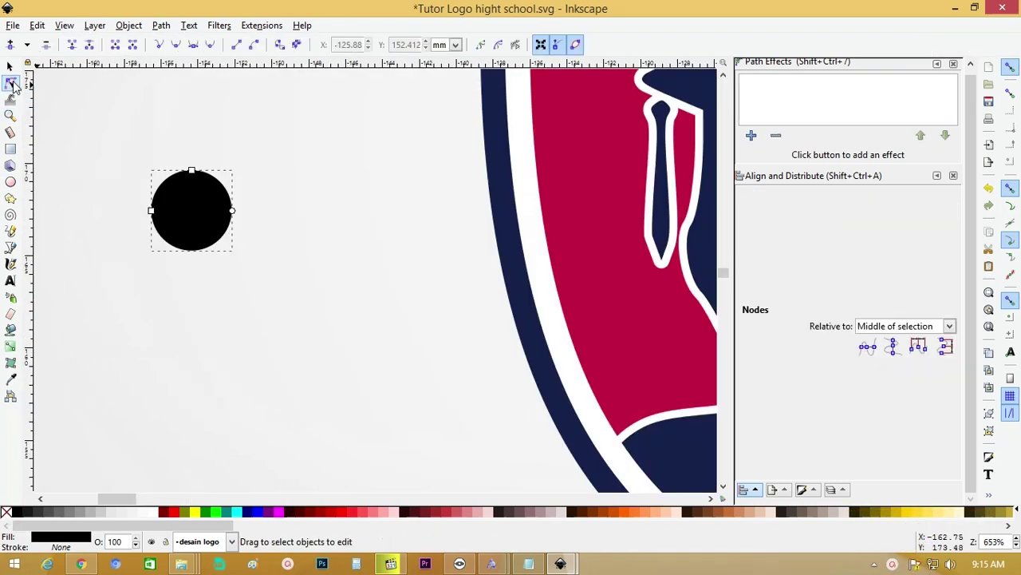
pyautogui.click(162, 26)
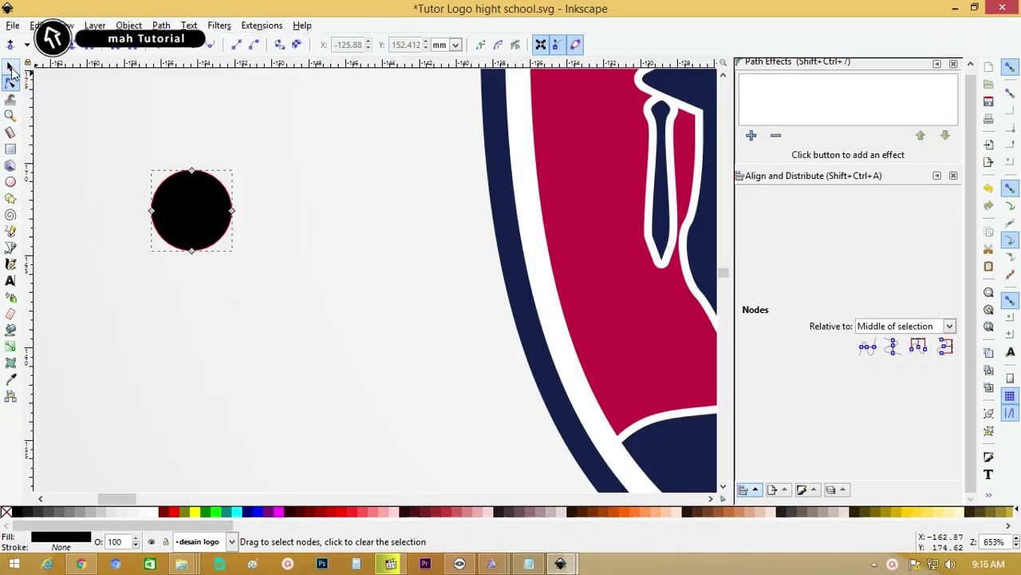
pyautogui.click(11, 66)
pyautogui.moveTo(234, 211); pyautogui.dragTo(213, 217)
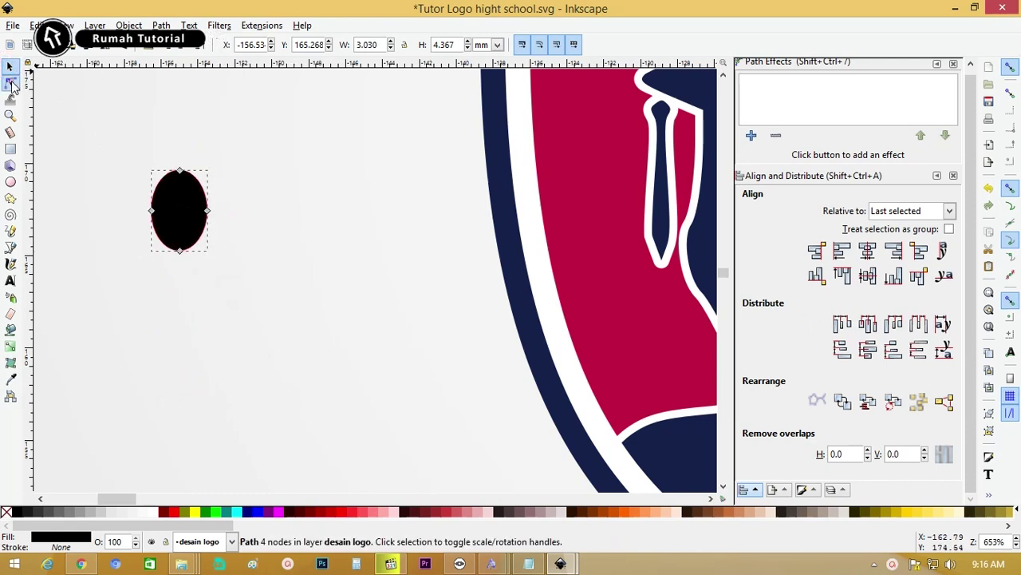
pyautogui.press('z')
pyautogui.moveTo(96, 141); pyautogui.dragTo(284, 321)
# Pull the top and bottom nodes into points, making a 1.901 × 4.367 mm leaf.
pyautogui.press('n')
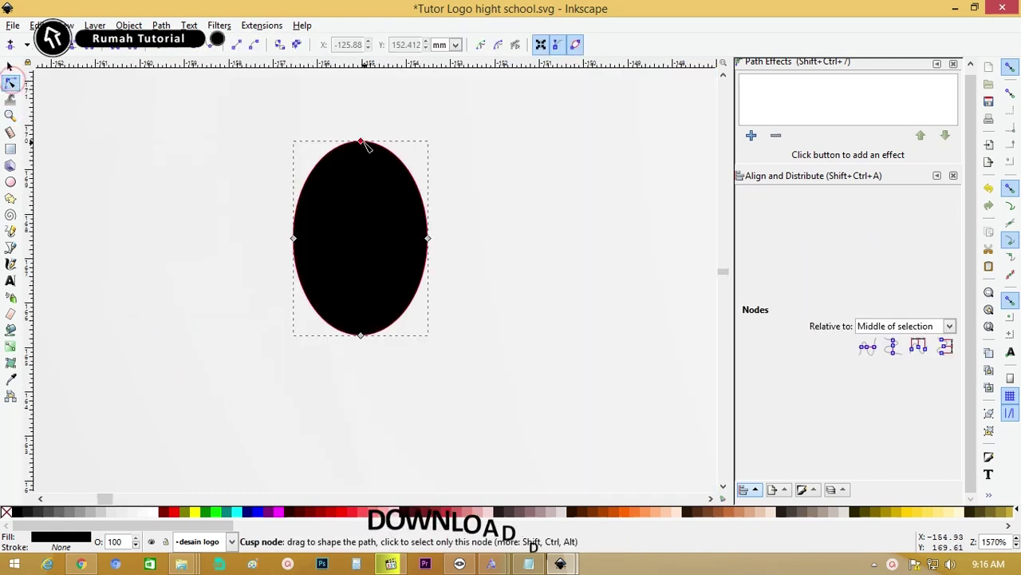
pyautogui.click(362, 141)
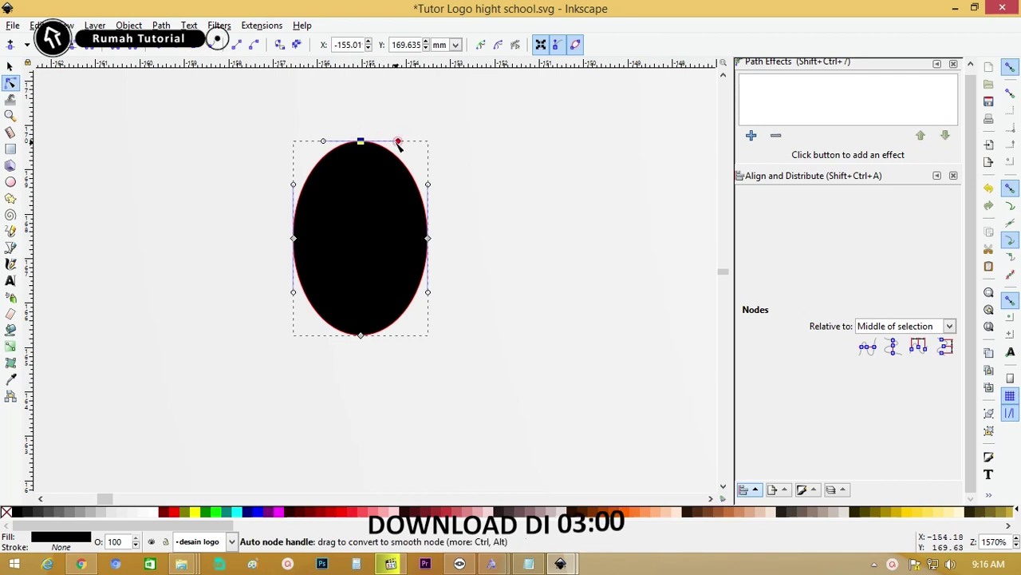
pyautogui.moveTo(399, 142); pyautogui.dragTo(370, 142)
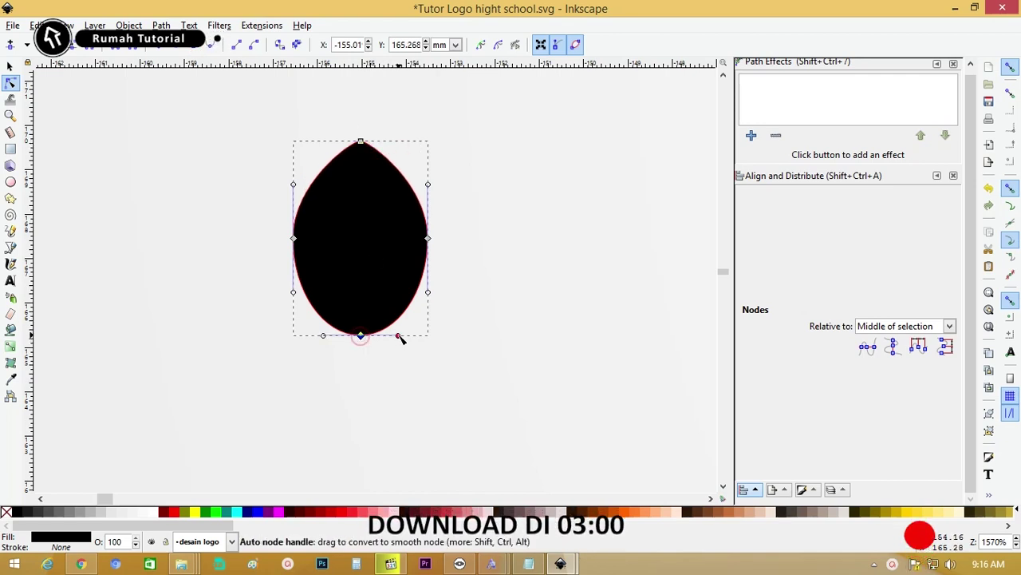
pyautogui.moveTo(389, 336)
pyautogui.mouseDown()
pyautogui.moveTo(399, 336)
pyautogui.moveTo(376, 337)
pyautogui.mouseUp()
pyautogui.click(194, 46)
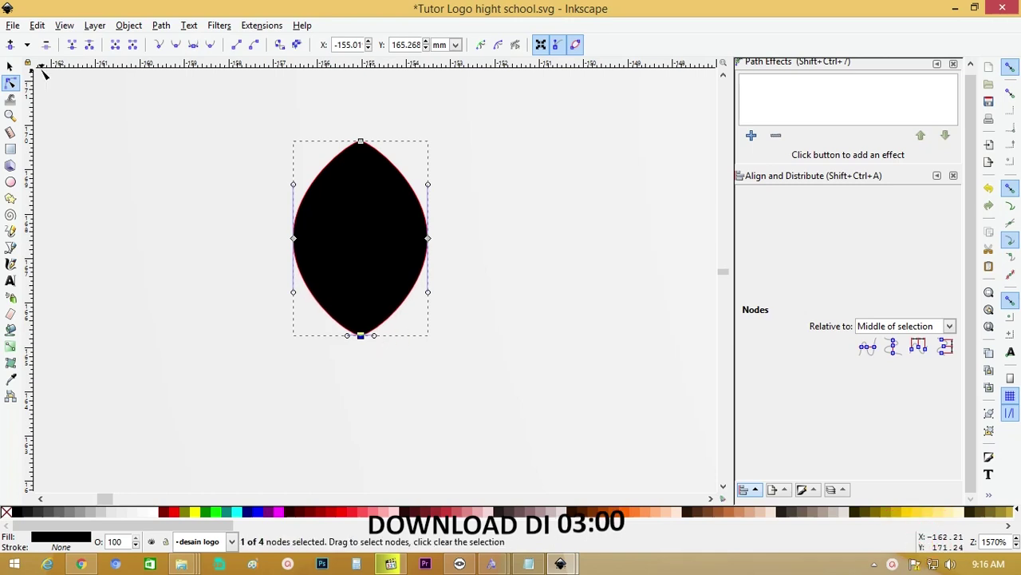
pyautogui.click(11, 66)
pyautogui.moveTo(424, 237); pyautogui.dragTo(357, 242)
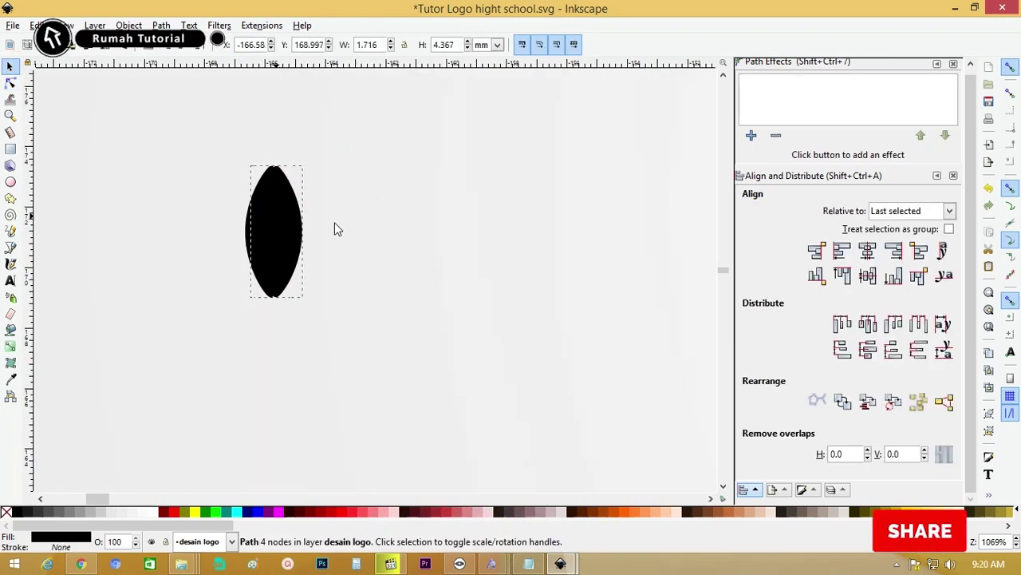
# Make a diagonally tilted leaf copy plus a horizontally mirrored duplicate.
pyautogui.hotkey('ctrl', 'd')
pyautogui.moveTo(275, 231); pyautogui.dragTo(508, 222)
pyautogui.click(508, 222)
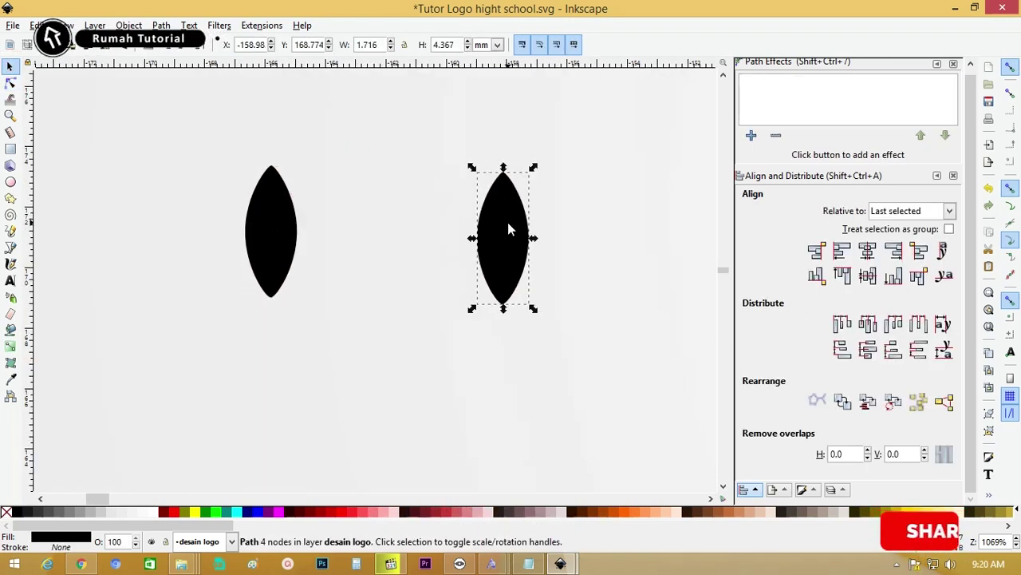
pyautogui.moveTo(535, 167); pyautogui.dragTo(578, 225)
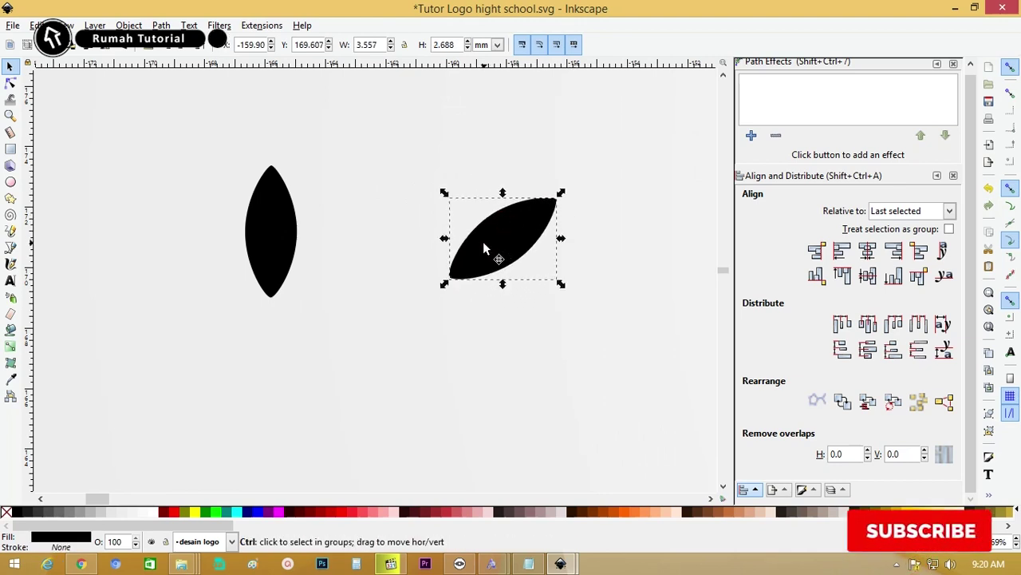
pyautogui.hotkey('ctrl', 'd')
pyautogui.moveTo(502, 231); pyautogui.dragTo(404, 246)
pyautogui.click(107, 49)
# Align the bottoms of the two tilted leaves and spread them apart.
pyautogui.click(410, 139)
pyautogui.click(547, 287)
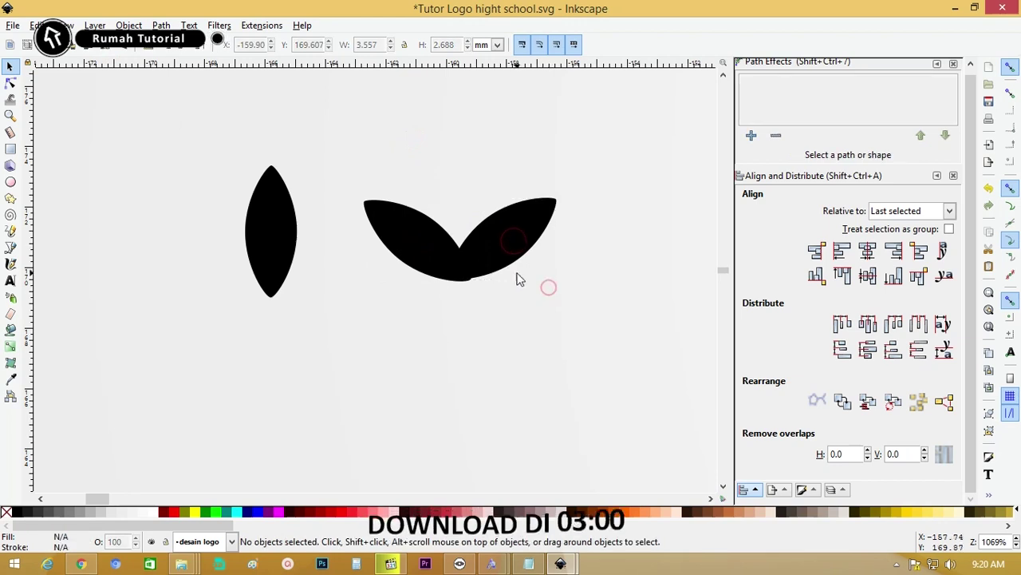
pyautogui.click(414, 230)
pyautogui.keyDown('shift'); pyautogui.click(523, 225); pyautogui.keyUp('shift')
pyautogui.click(909, 284)
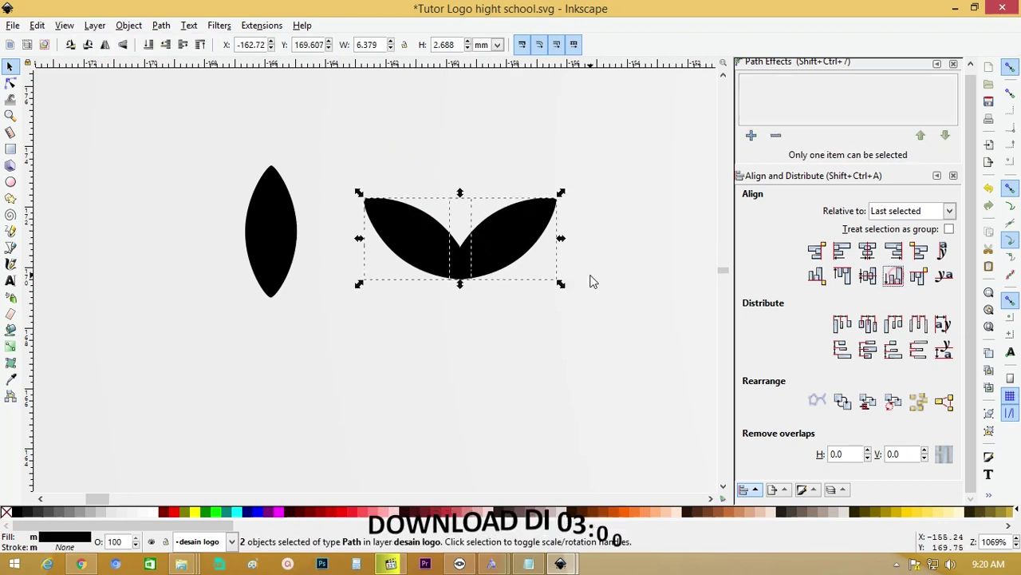
pyautogui.click(588, 276)
pyautogui.click(513, 232)
pyautogui.moveTo(536, 228); pyautogui.dragTo(551, 231)
# Overlap the two leaves and union them into a 6.705 × 2.686 mm V-shape.
pyautogui.click(610, 242)
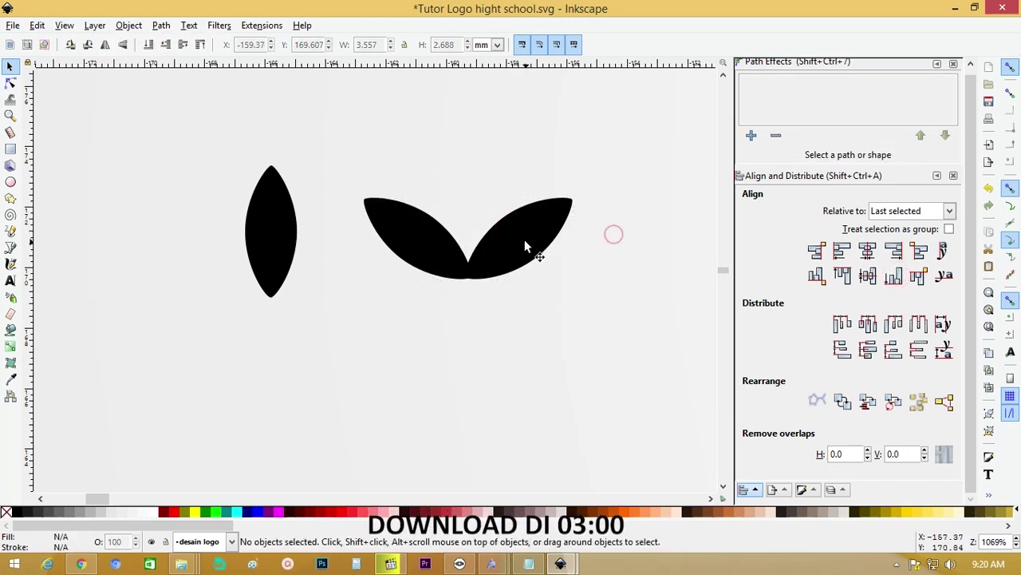
pyautogui.press('z')
pyautogui.moveTo(365, 183); pyautogui.dragTo(707, 330)
pyautogui.press('s')
pyautogui.click(322, 258)
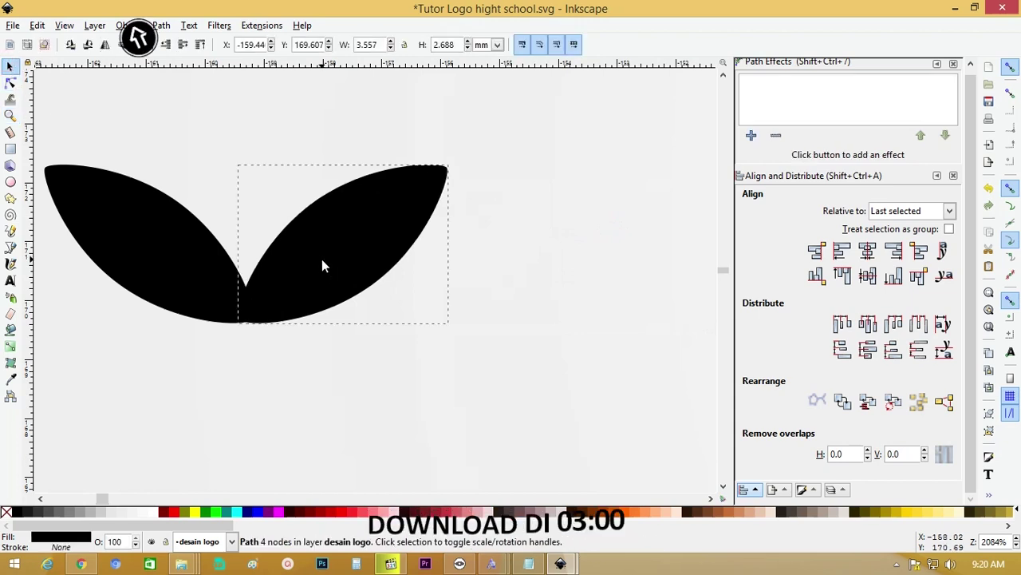
pyautogui.moveTo(321, 258); pyautogui.dragTo(312, 255)
pyautogui.keyDown('shift'); pyautogui.click(191, 226); pyautogui.keyUp('shift')
pyautogui.click(161, 25)
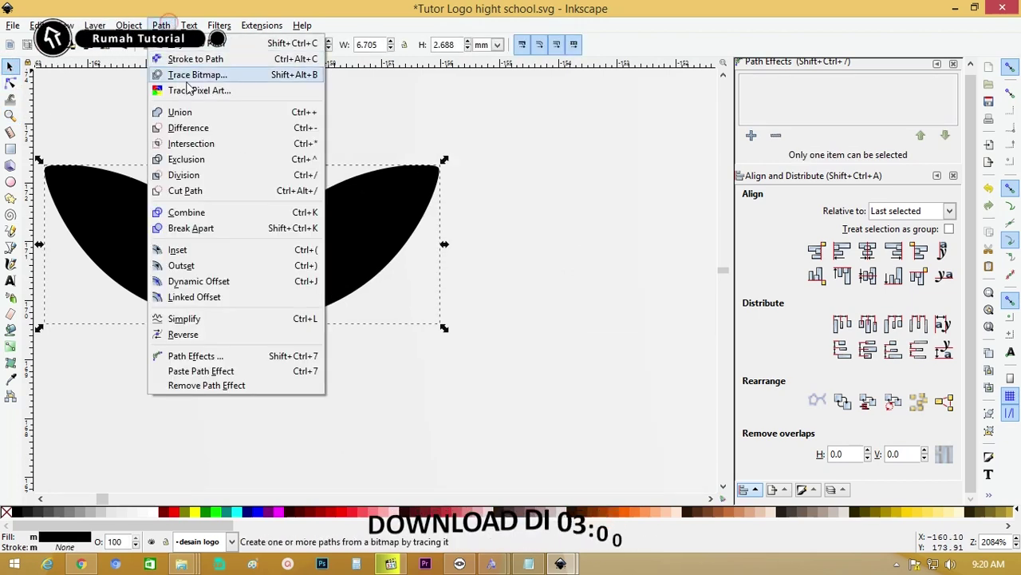
pyautogui.click(191, 109)
pyautogui.click(322, 121)
pyautogui.press('-')
pyautogui.press('-')
pyautogui.press('-')
pyautogui.press('-')
pyautogui.press('-')
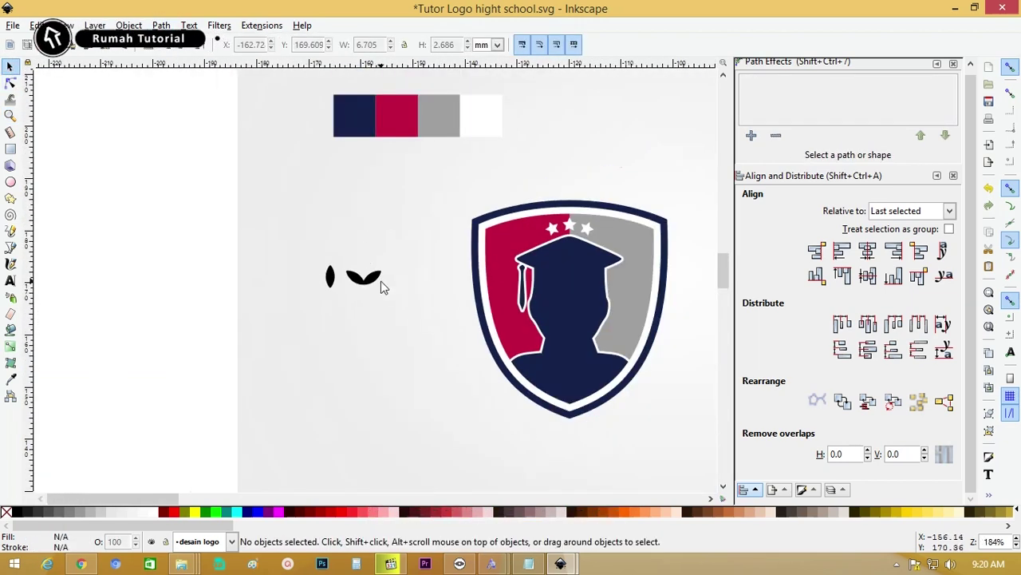
# Move the merged leaf pair beside the shield's bottom-left tip.
pyautogui.moveTo(381, 289); pyautogui.dragTo(513, 409)
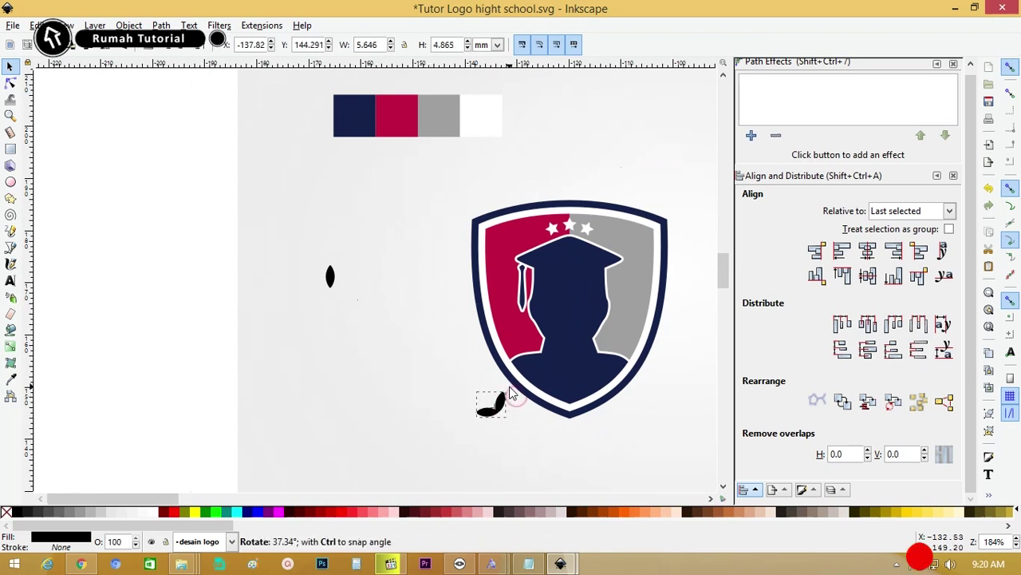
pyautogui.click(471, 363)
pyautogui.click(501, 399)
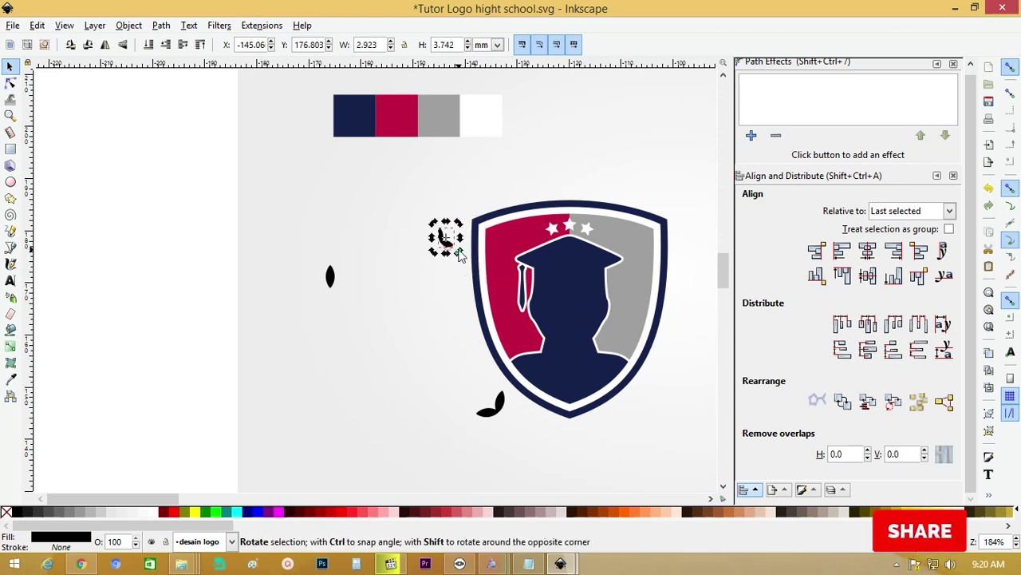
pyautogui.click(463, 254)
# Rotate the small leaf near the shield's top-left so it leans sideways.
pyautogui.click(445, 237)
pyautogui.press('n')
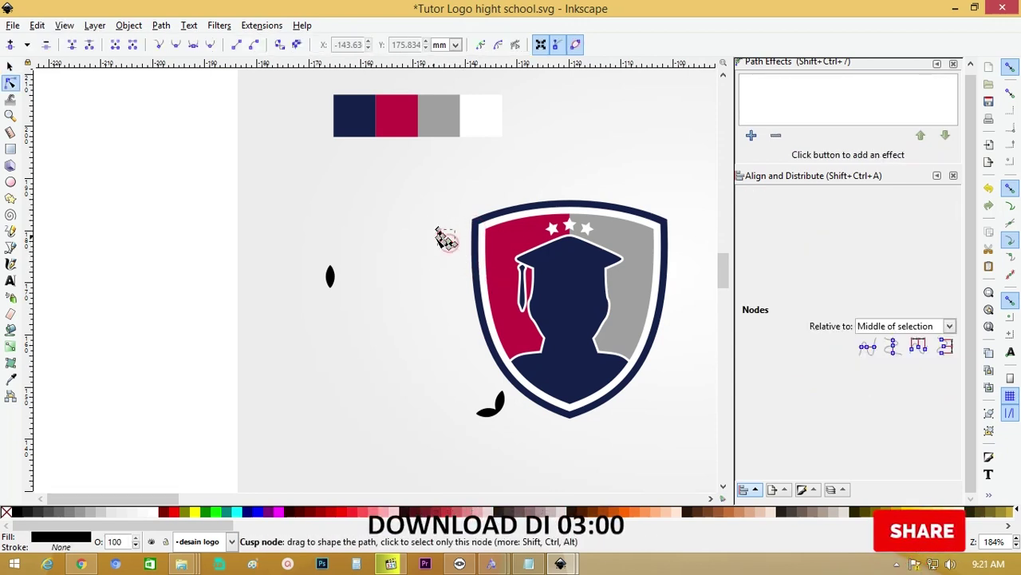
pyautogui.click(10, 66)
pyautogui.click(444, 237)
pyautogui.moveTo(429, 224); pyautogui.dragTo(463, 246)
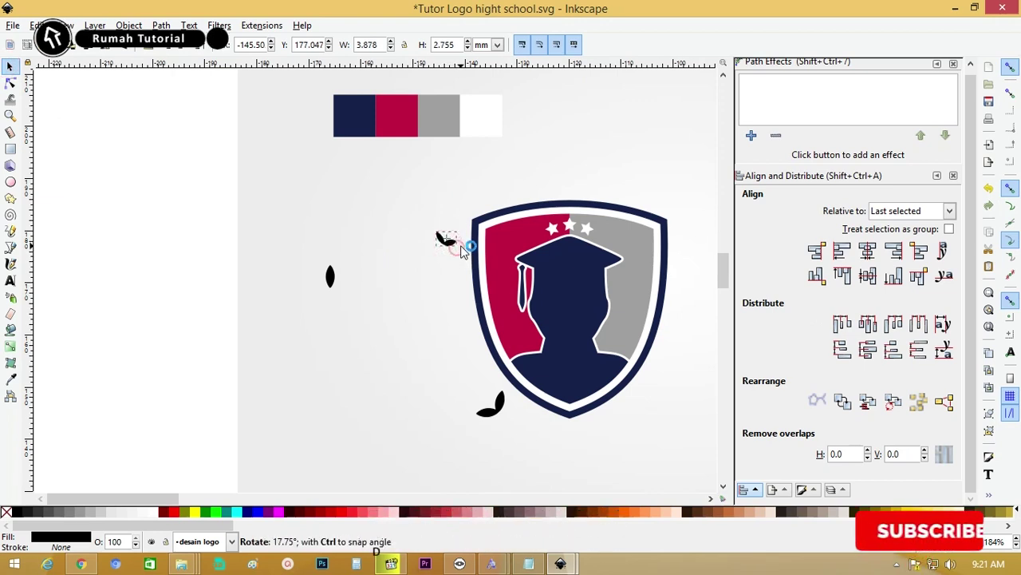
pyautogui.click(447, 246)
# Combine the top leaf and bottom leaf pair and apply Interpolate Sub-Paths.
pyautogui.keyDown('shift'); pyautogui.click(496, 417); pyautogui.keyUp('shift')
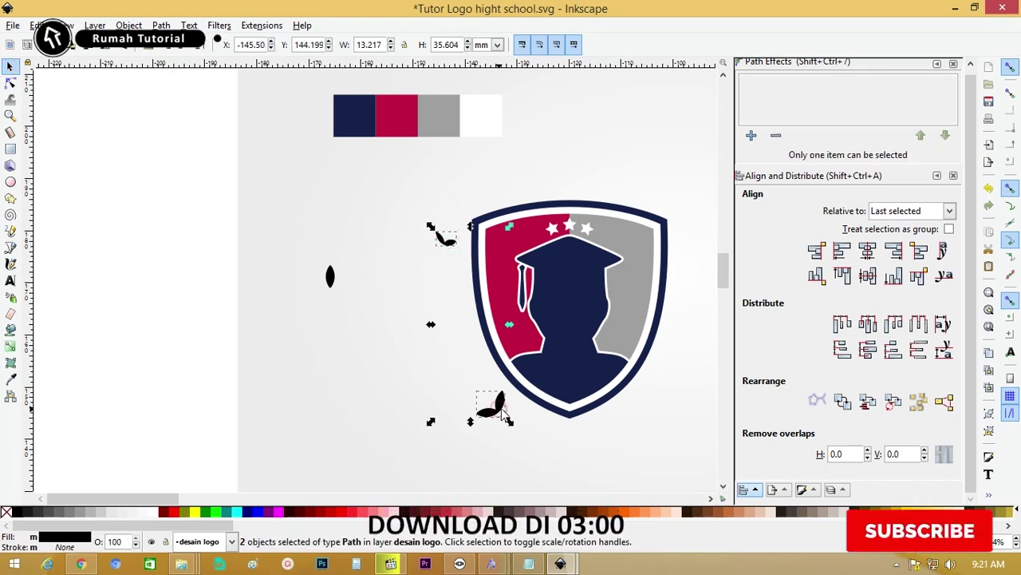
pyautogui.click(161, 25)
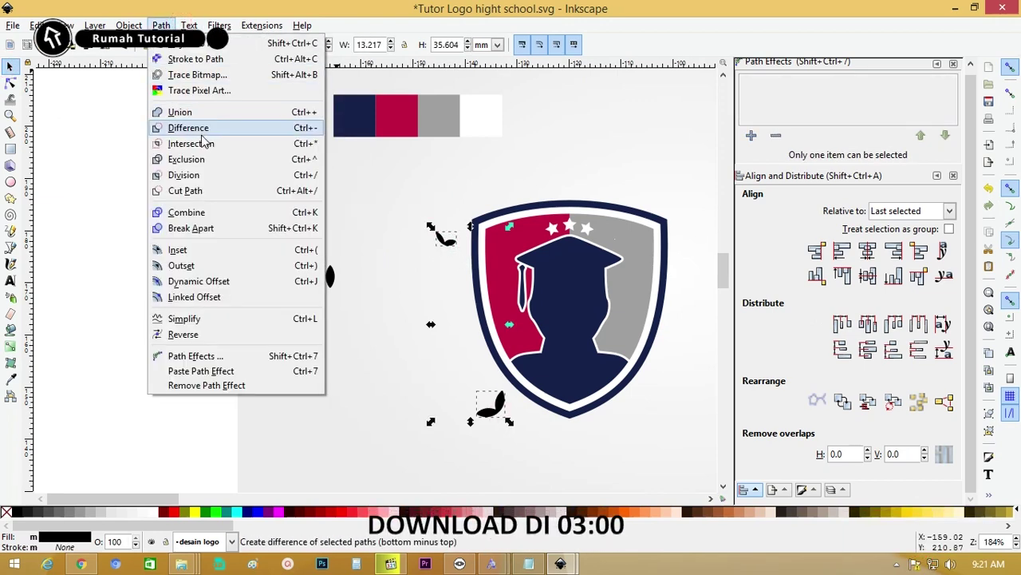
pyautogui.click(212, 211)
pyautogui.click(751, 135)
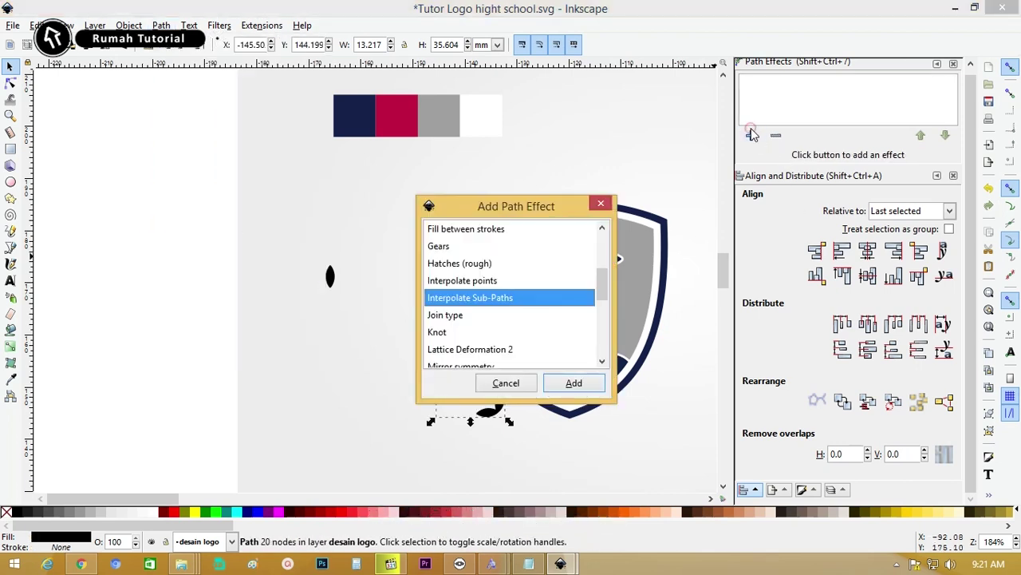
pyautogui.click(574, 382)
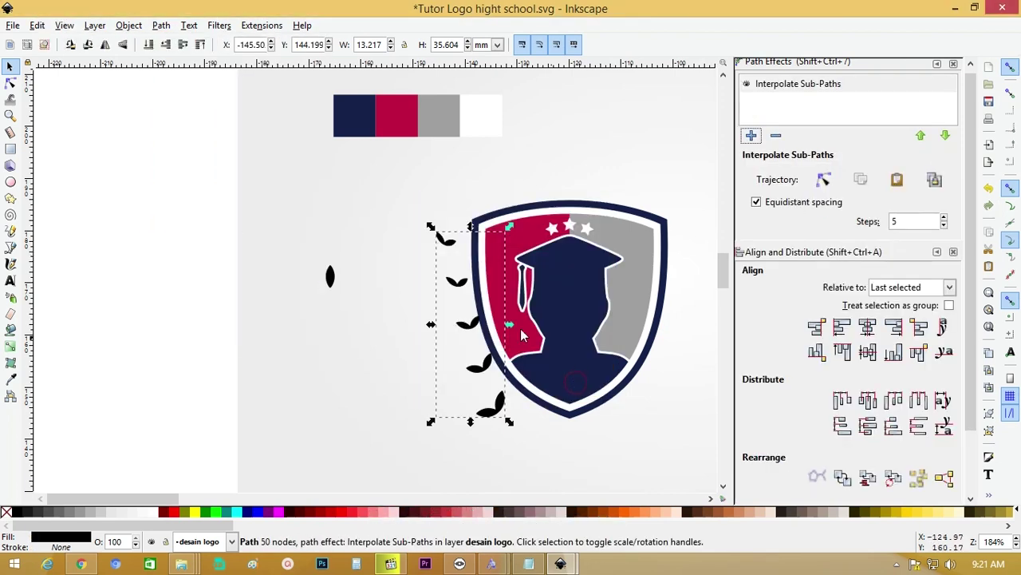
# Curve the interpolation trail along the shield's left side with 12 leaf pairs.
pyautogui.press('n')
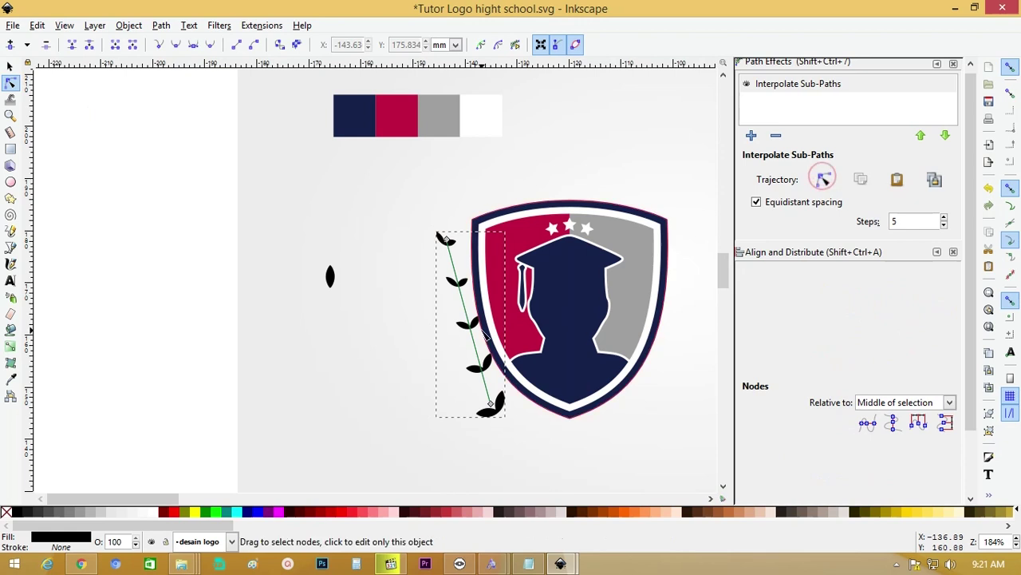
pyautogui.moveTo(476, 346); pyautogui.dragTo(467, 347)
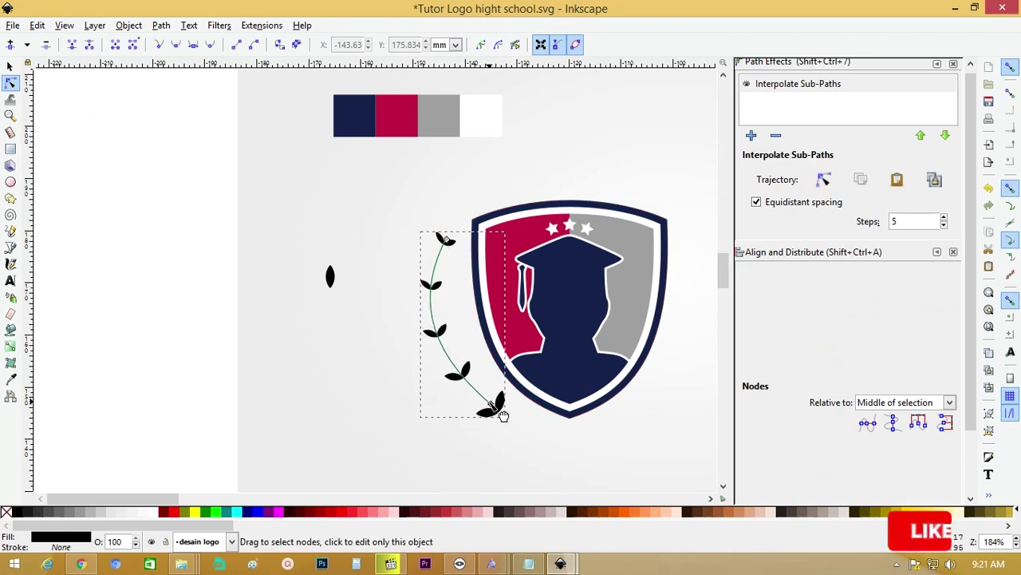
pyautogui.moveTo(502, 414); pyautogui.dragTo(504, 401)
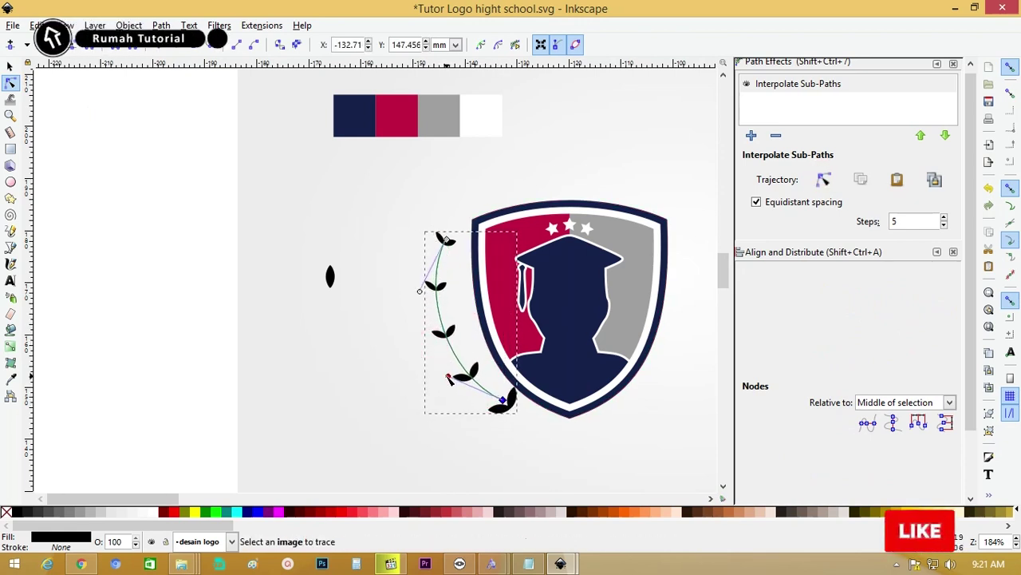
pyautogui.click(944, 217)
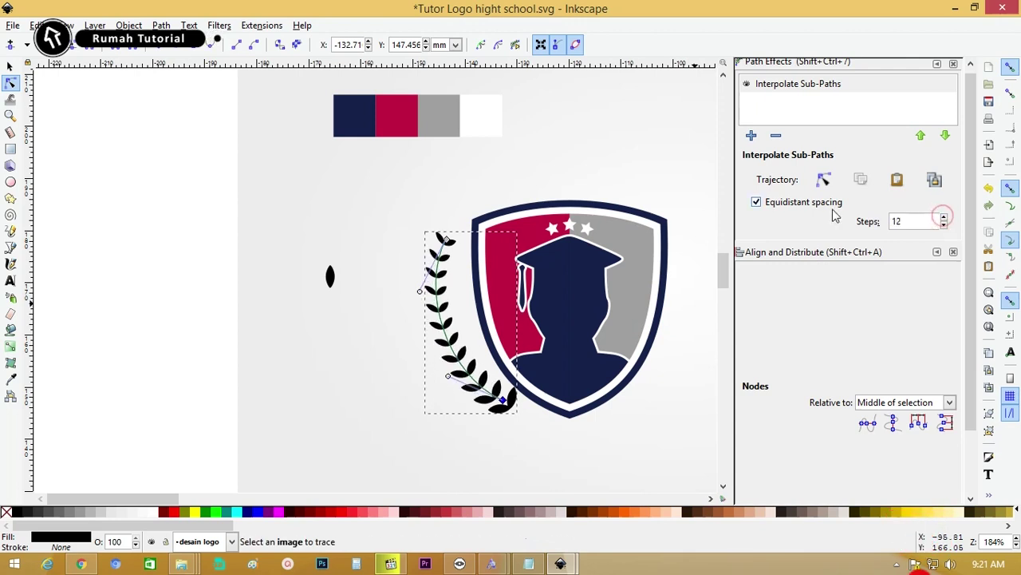
pyautogui.moveTo(448, 232); pyautogui.dragTo(453, 223)
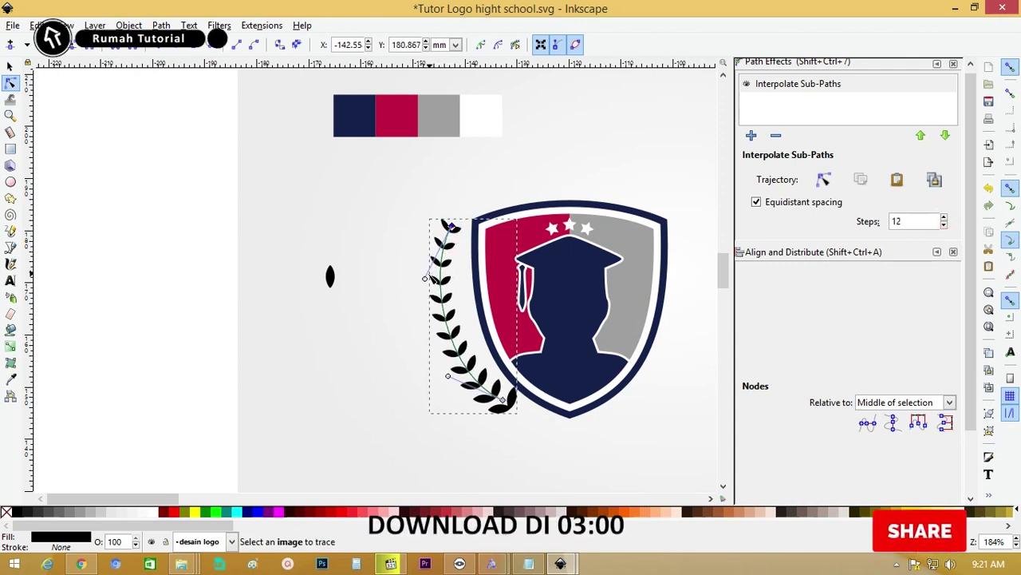
pyautogui.moveTo(420, 282); pyautogui.dragTo(417, 296)
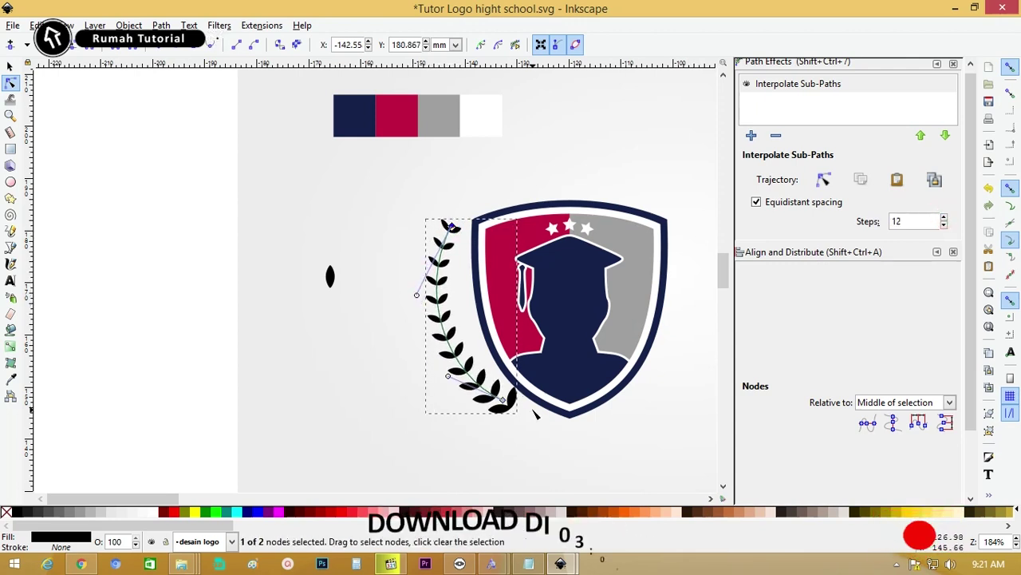
pyautogui.moveTo(502, 399); pyautogui.dragTo(508, 416)
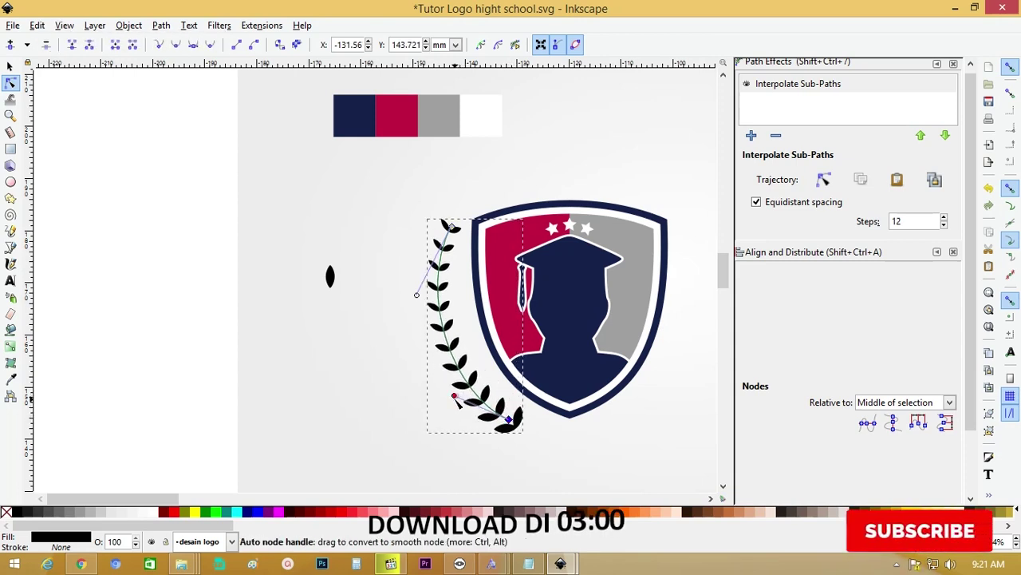
pyautogui.moveTo(455, 392); pyautogui.dragTo(452, 407)
pyautogui.moveTo(416, 295); pyautogui.dragTo(412, 290)
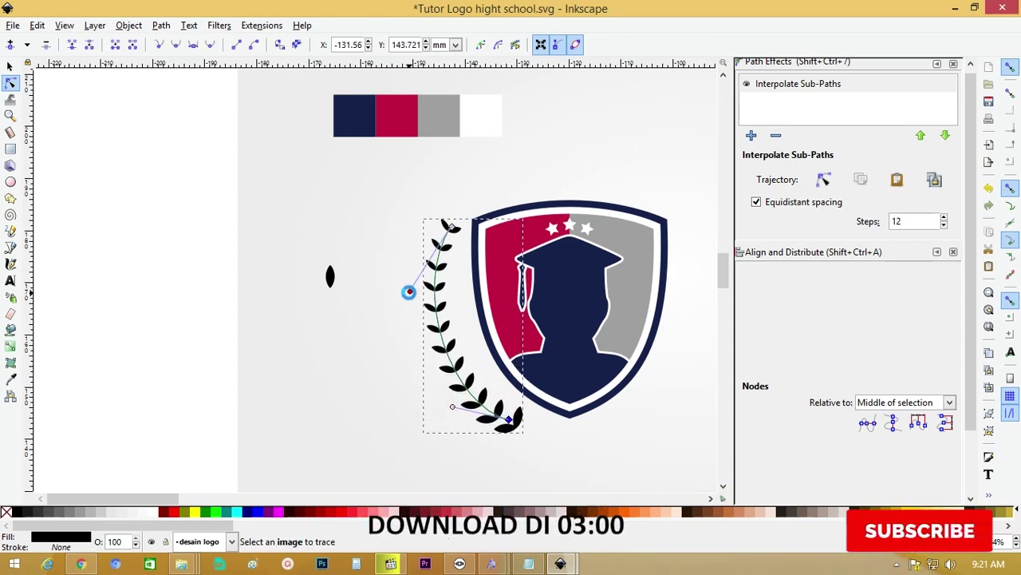
pyautogui.press('s')
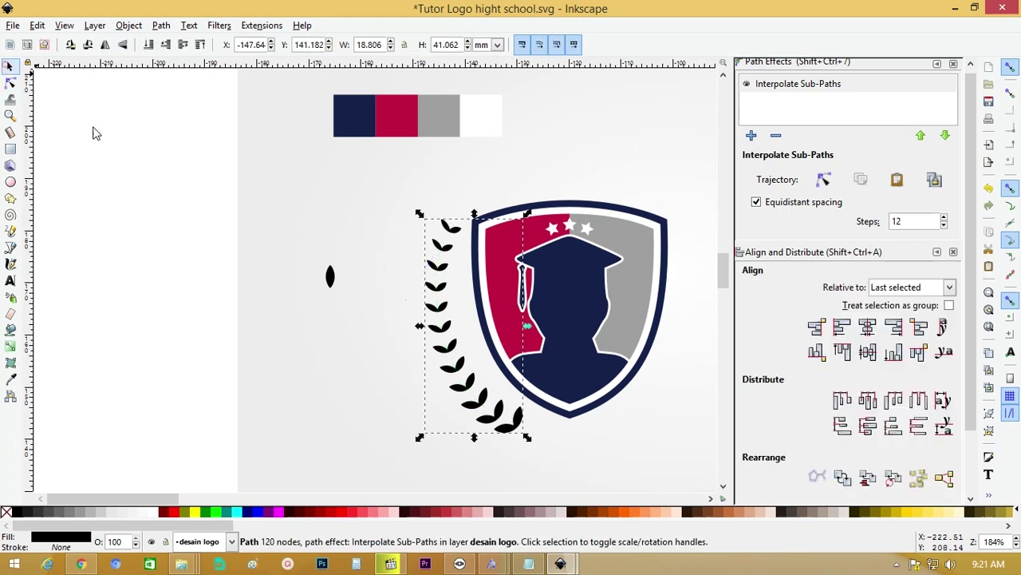
# Rotate the top leaf clockwise into place and select the whole left laurel branch.
pyautogui.click(267, 164)
pyautogui.click(331, 277)
pyautogui.press('z')
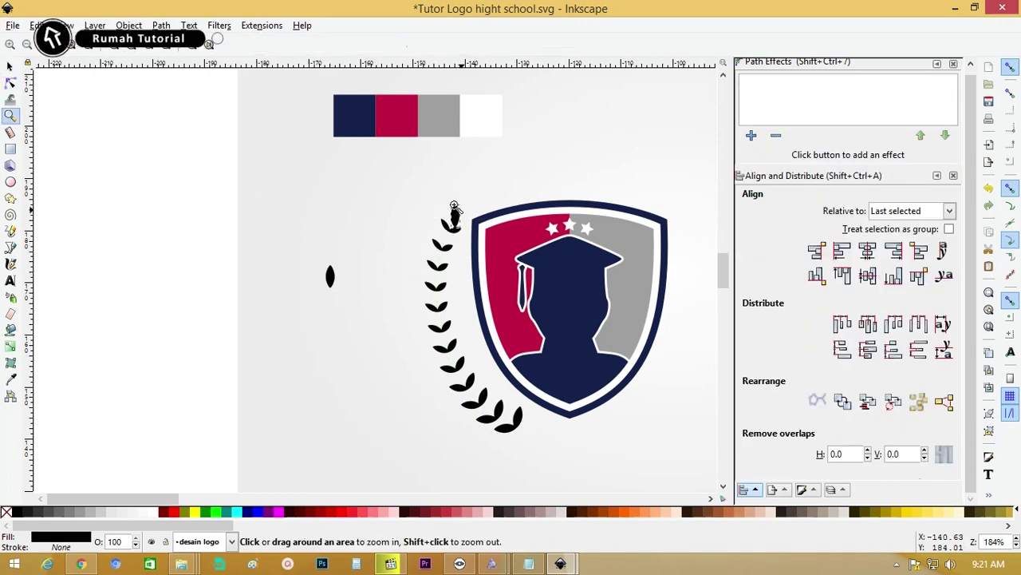
pyautogui.moveTo(395, 163); pyautogui.dragTo(549, 318)
pyautogui.click(9, 66)
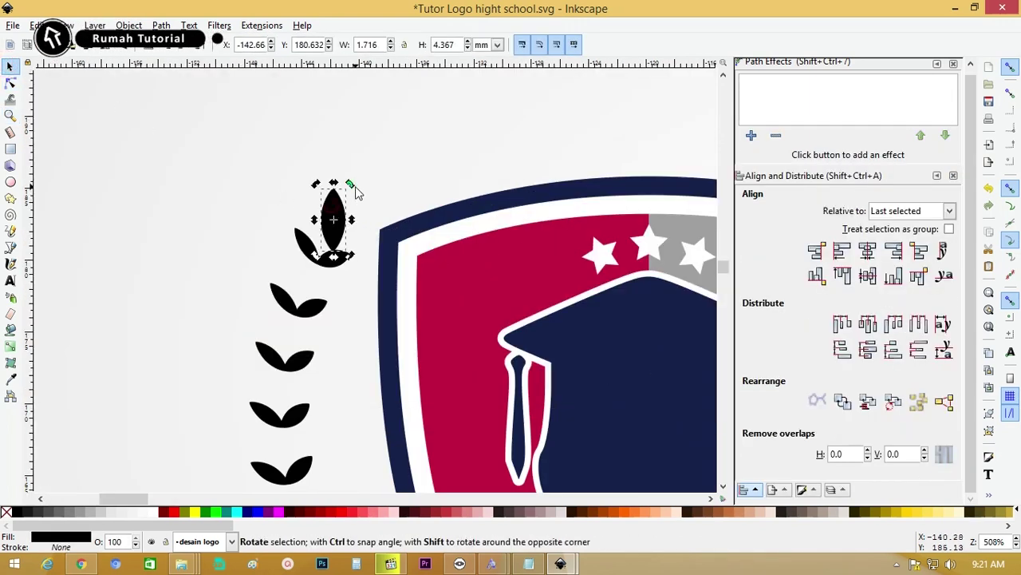
pyautogui.moveTo(356, 188)
pyautogui.mouseDown()
pyautogui.moveTo(367, 202)
pyautogui.moveTo(343, 214)
pyautogui.mouseUp()
pyautogui.click(360, 156)
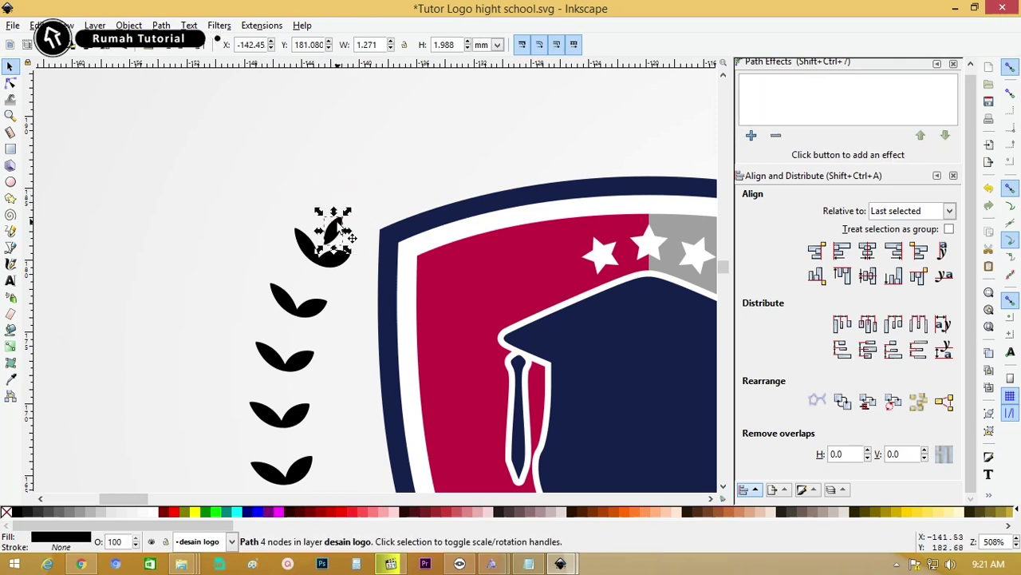
pyautogui.click(372, 166)
pyautogui.scroll(-4, 372, 207)
pyautogui.moveTo(319, 225); pyautogui.dragTo(426, 462)
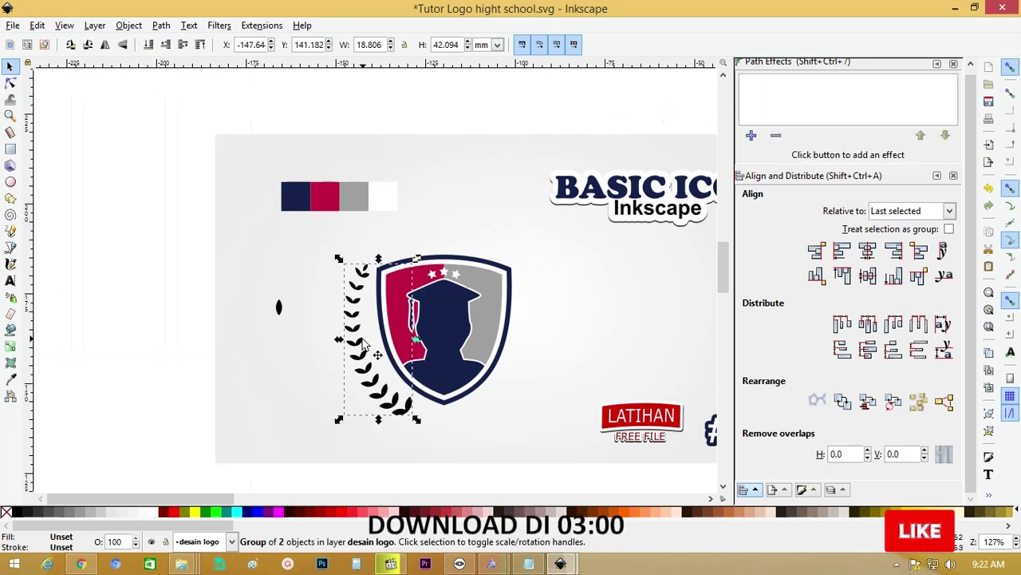
# Duplicate the laurel, flip it horizontally, and place it on the shield's right side.
pyautogui.hotkey('ctrl', 'd')
pyautogui.press('h')
pyautogui.moveTo(363, 343); pyautogui.dragTo(501, 347)
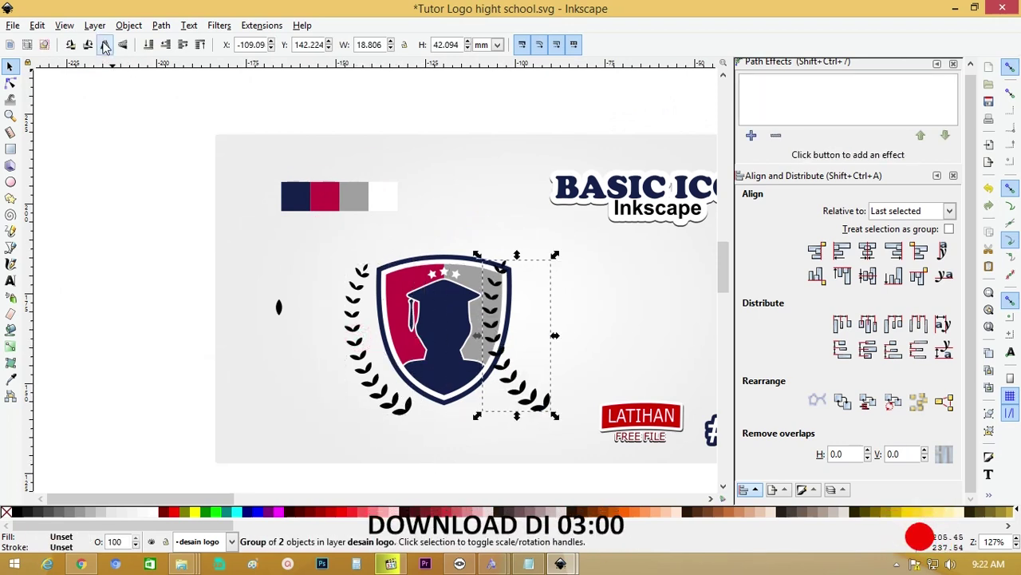
pyautogui.click(569, 269)
pyautogui.moveTo(539, 290); pyautogui.dragTo(531, 289)
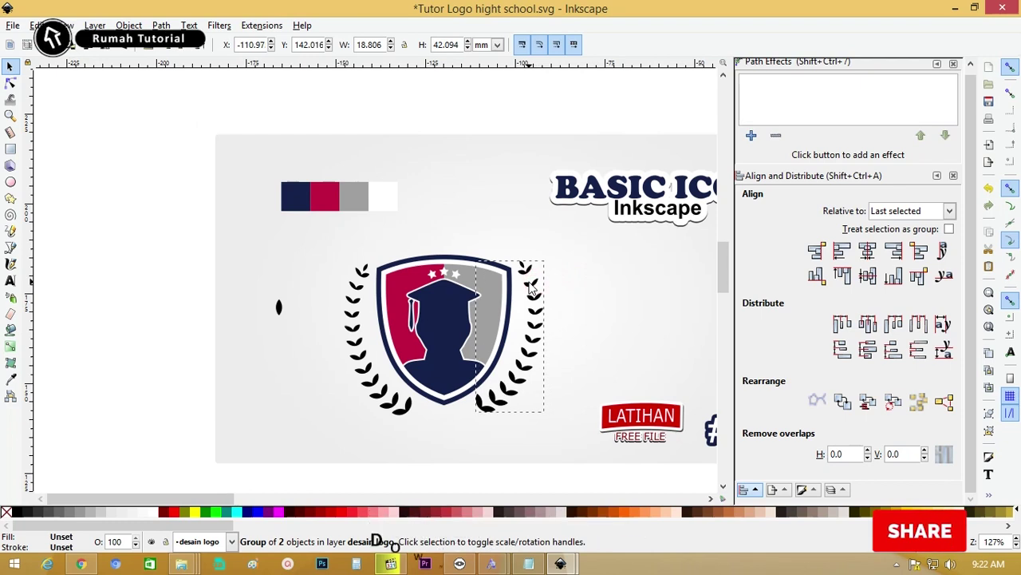
# Scale both laurel branches slightly to hug the shield.
pyautogui.click(550, 289)
pyautogui.keyDown('shift'); pyautogui.click(357, 295); pyautogui.keyUp('shift')
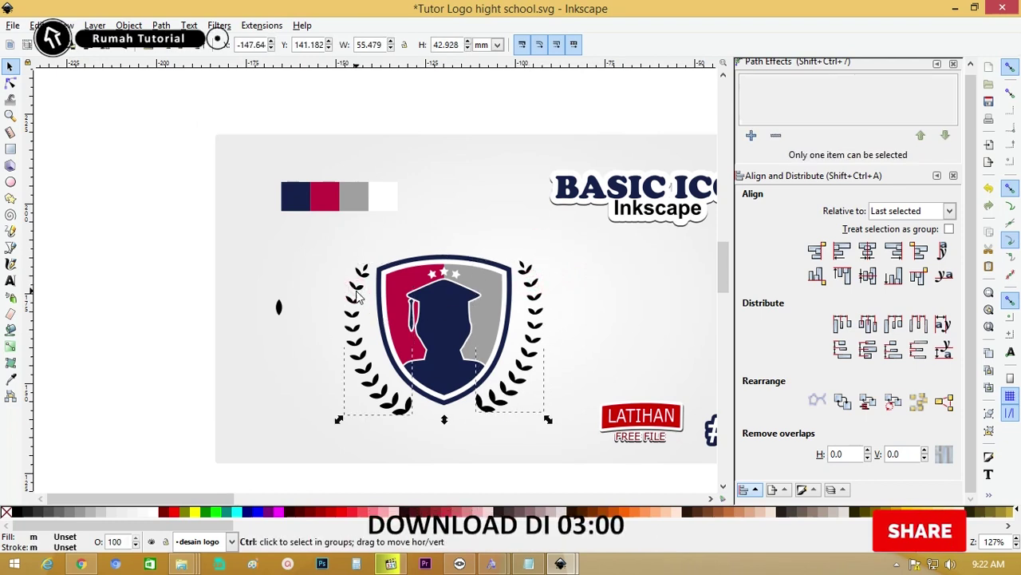
pyautogui.moveTo(349, 221); pyautogui.dragTo(537, 434)
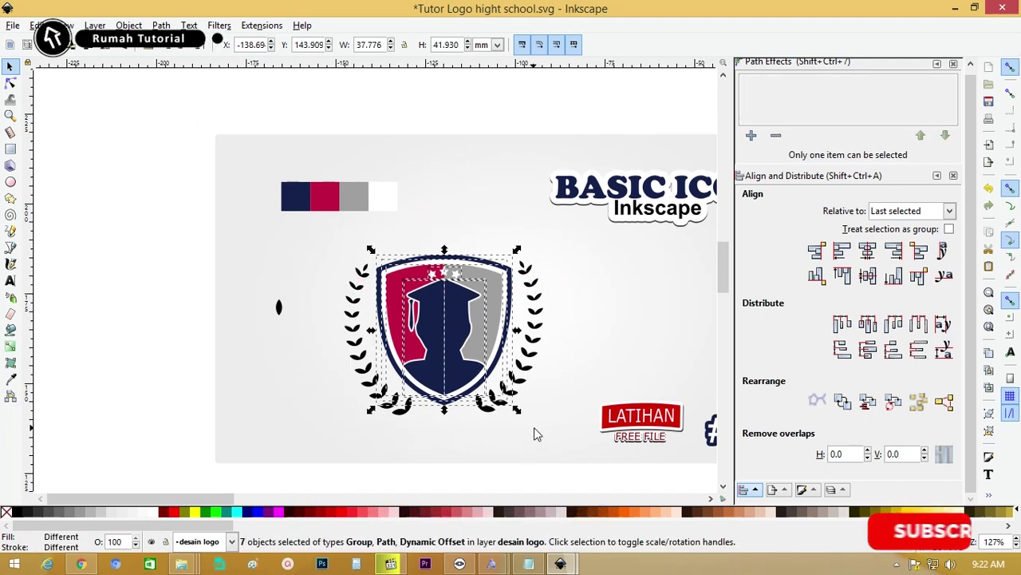
pyautogui.click(540, 355)
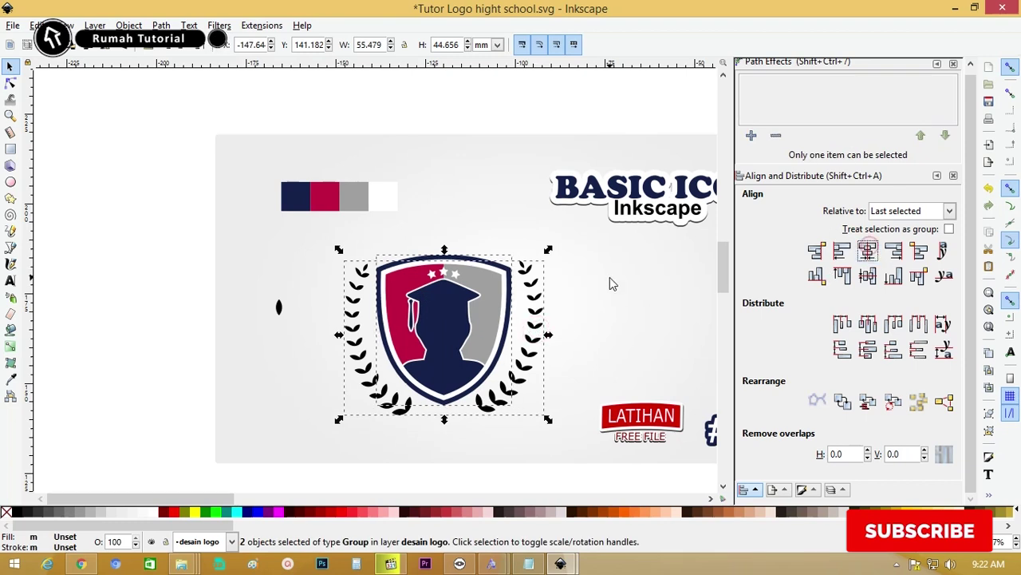
pyautogui.click(611, 276)
pyautogui.click(536, 316)
pyautogui.moveTo(548, 418); pyautogui.dragTo(543, 423)
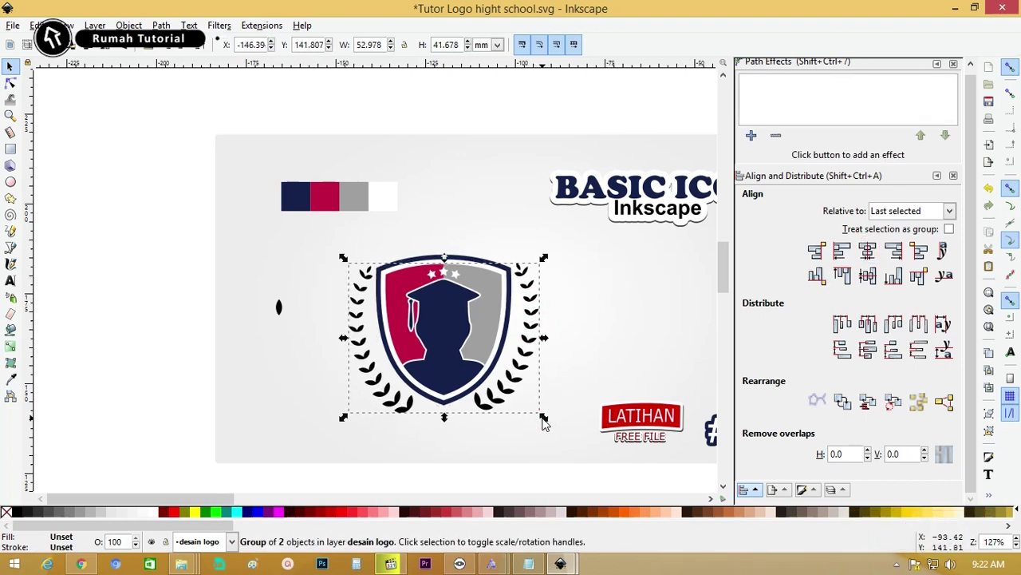
pyautogui.click(431, 223)
pyautogui.moveTo(419, 241); pyautogui.dragTo(475, 292)
pyautogui.click(424, 226)
# Colour the three stars below the shield navy and enlarge them slightly.
pyautogui.keyDown('ctrl'); pyautogui.click(462, 279); pyautogui.keyUp('ctrl')
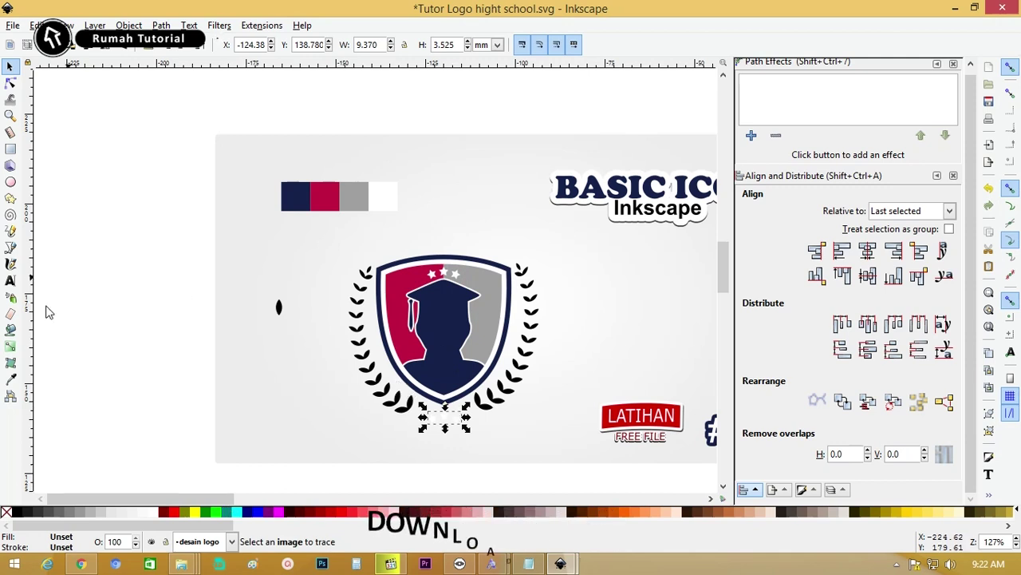
pyautogui.click(10, 378)
pyautogui.click(300, 194)
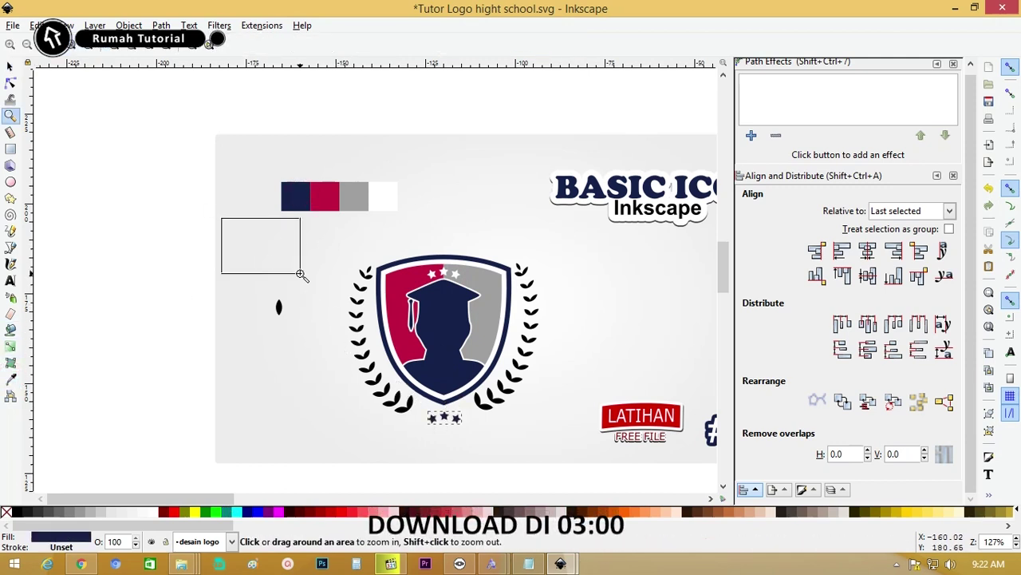
pyautogui.moveTo(300, 273); pyautogui.dragTo(588, 476)
pyautogui.press('s')
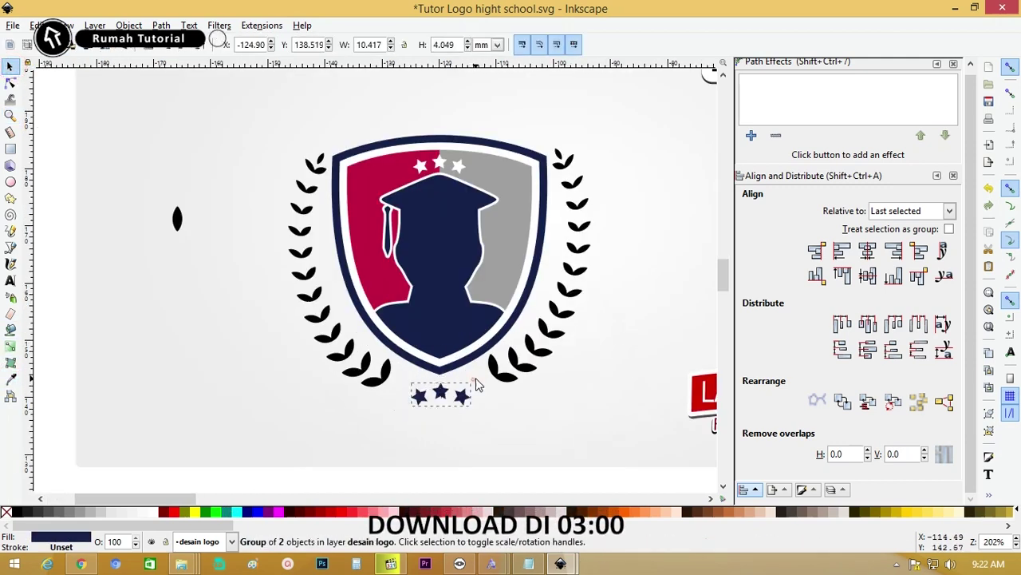
pyautogui.moveTo(489, 377); pyautogui.dragTo(490, 378)
pyautogui.click(646, 200)
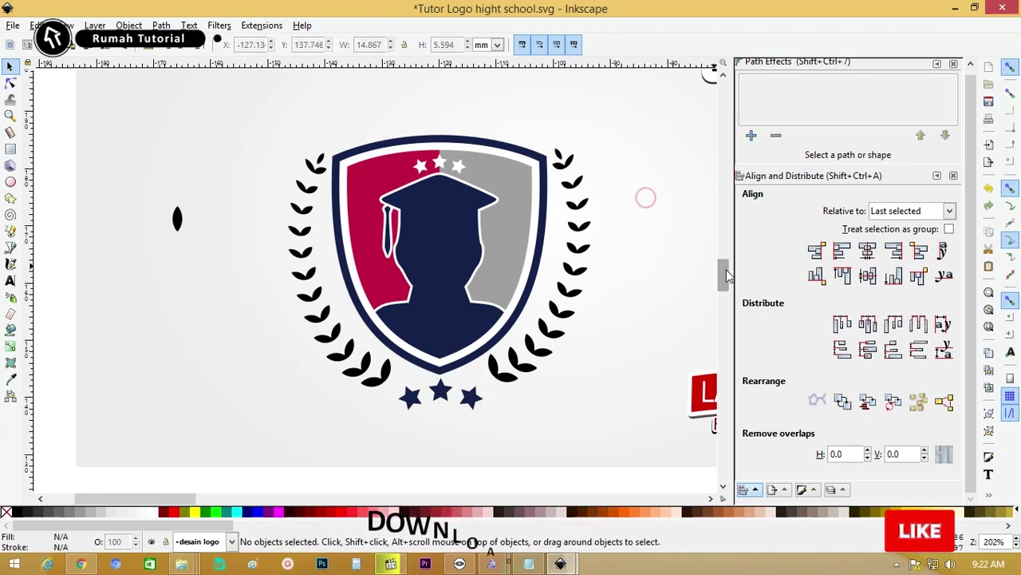
pyautogui.moveTo(723, 274); pyautogui.dragTo(725, 267)
# Type the text ACADEMIC and set it to Bold.
pyautogui.press('t')
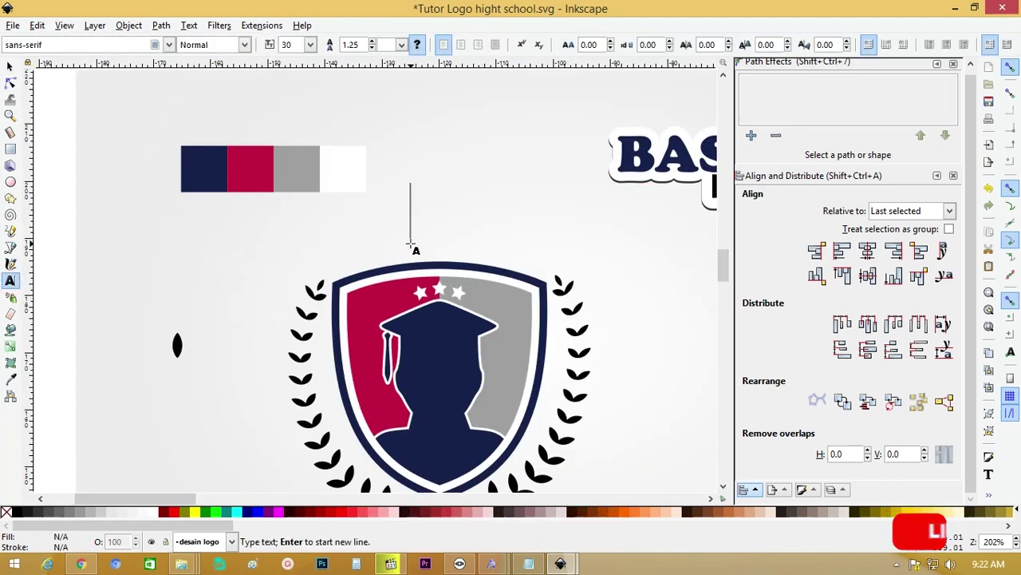
pyautogui.write('aca')
pyautogui.press('BackSpace')
pyautogui.press('BackSpace')
pyautogui.press('BackSpace')
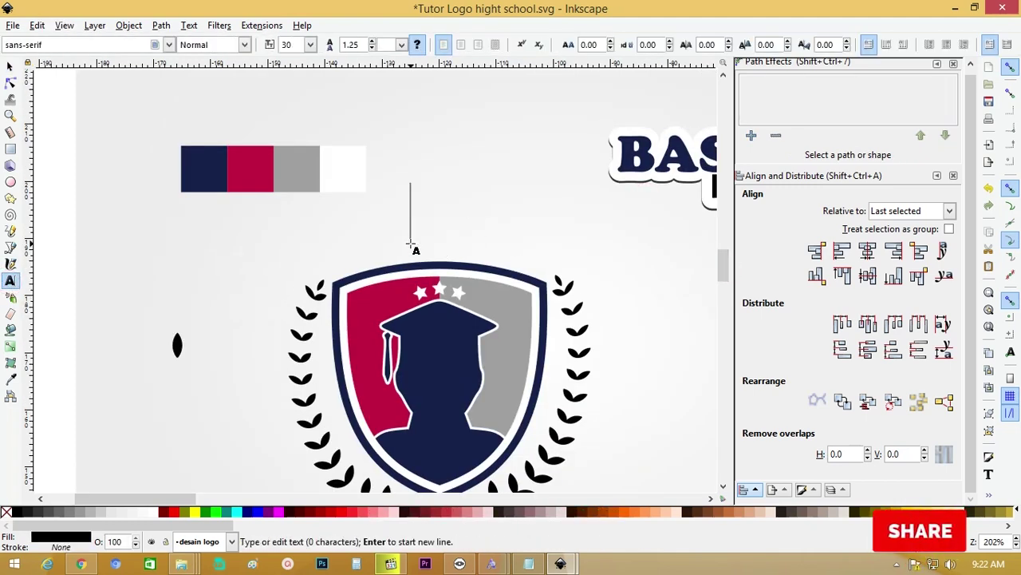
pyautogui.write('ACADEMIC')
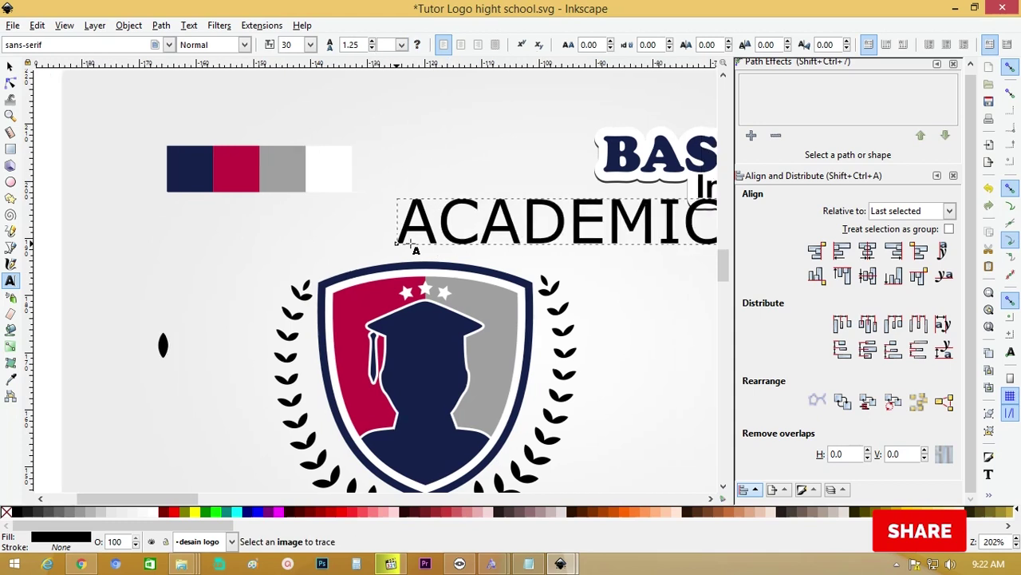
pyautogui.hotkey('ctrl', 'a')
pyautogui.click(209, 44)
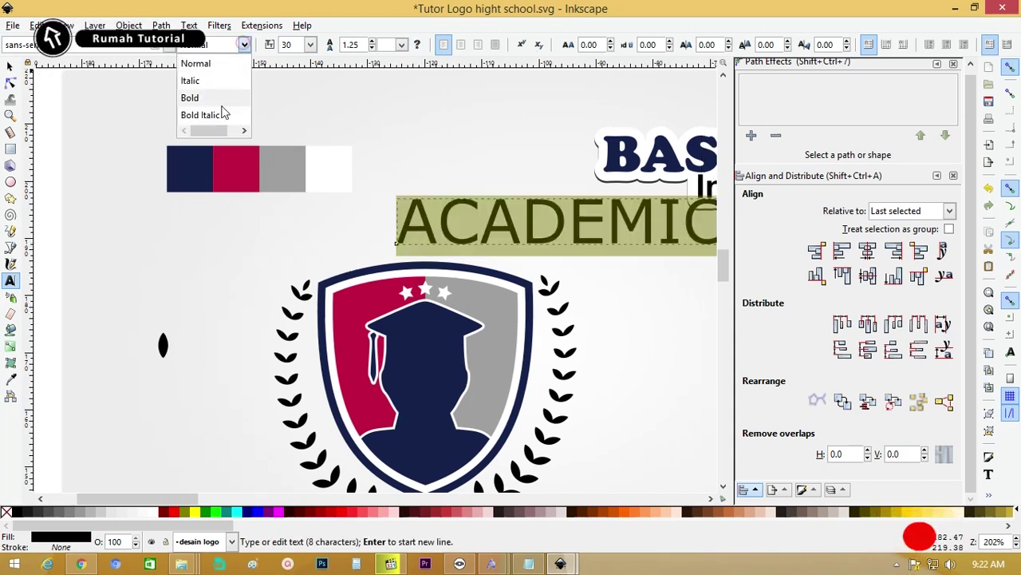
pyautogui.click(204, 99)
# Fit ACADEMIC above the shield in navy and paste a second copy.
pyautogui.click(11, 65)
pyautogui.moveTo(519, 224); pyautogui.dragTo(359, 224)
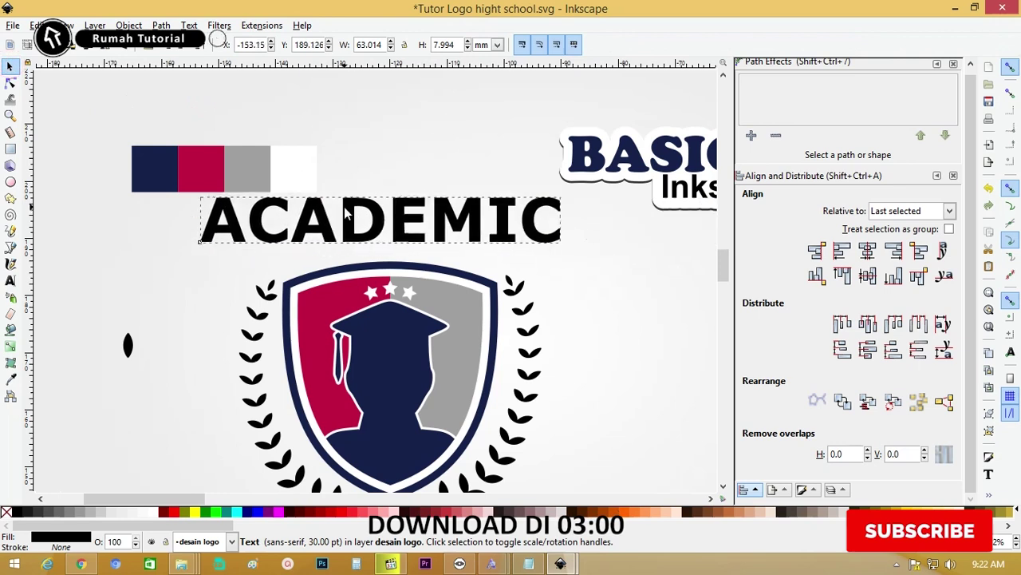
pyautogui.moveTo(561, 194)
pyautogui.mouseDown()
pyautogui.moveTo(422, 209)
pyautogui.moveTo(488, 235)
pyautogui.mouseUp()
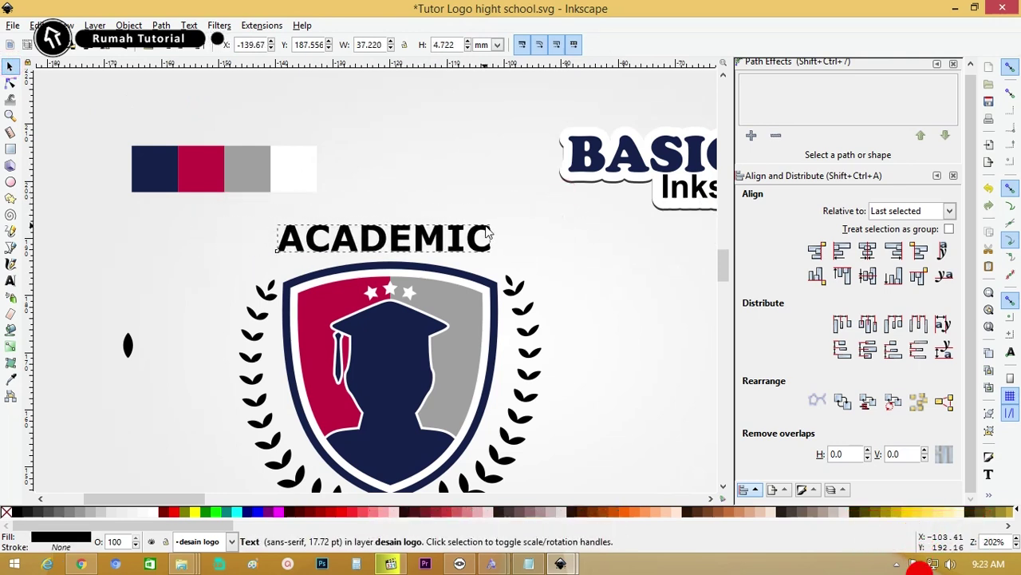
pyautogui.click(14, 380)
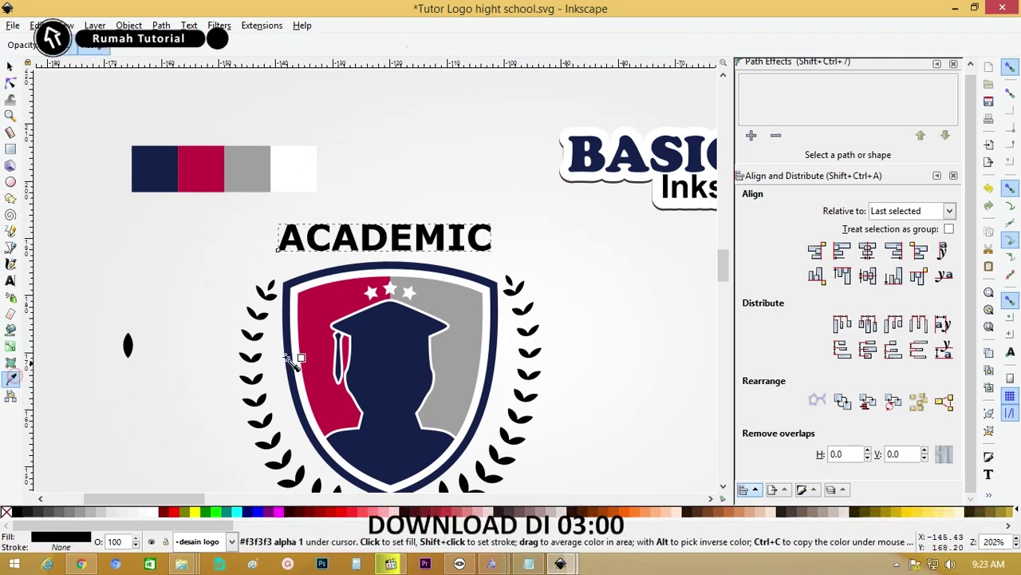
pyautogui.click(387, 343)
pyautogui.press('s')
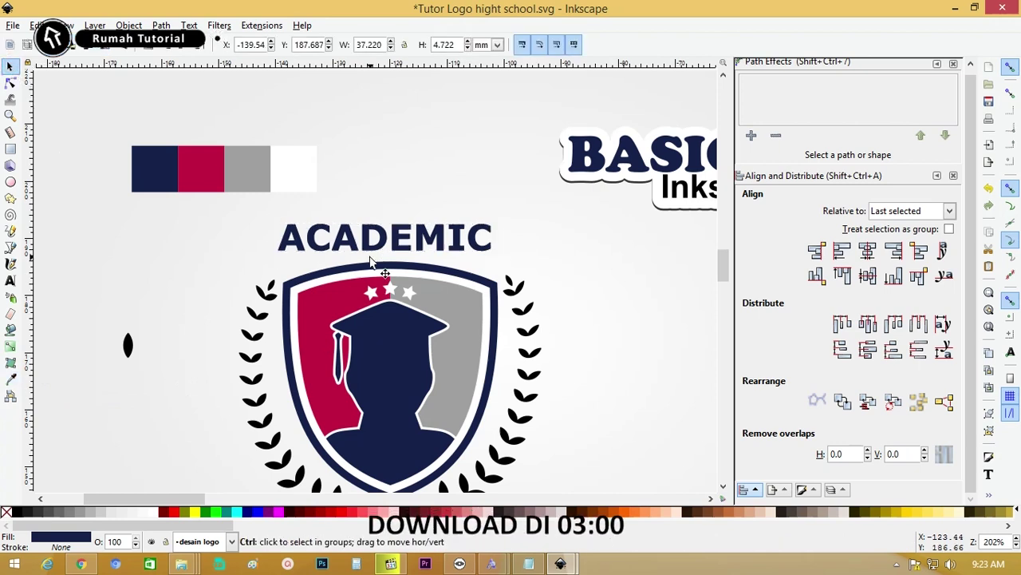
pyautogui.hotkey('ctrl', 'c')
pyautogui.hotkey('ctrl', 'v')
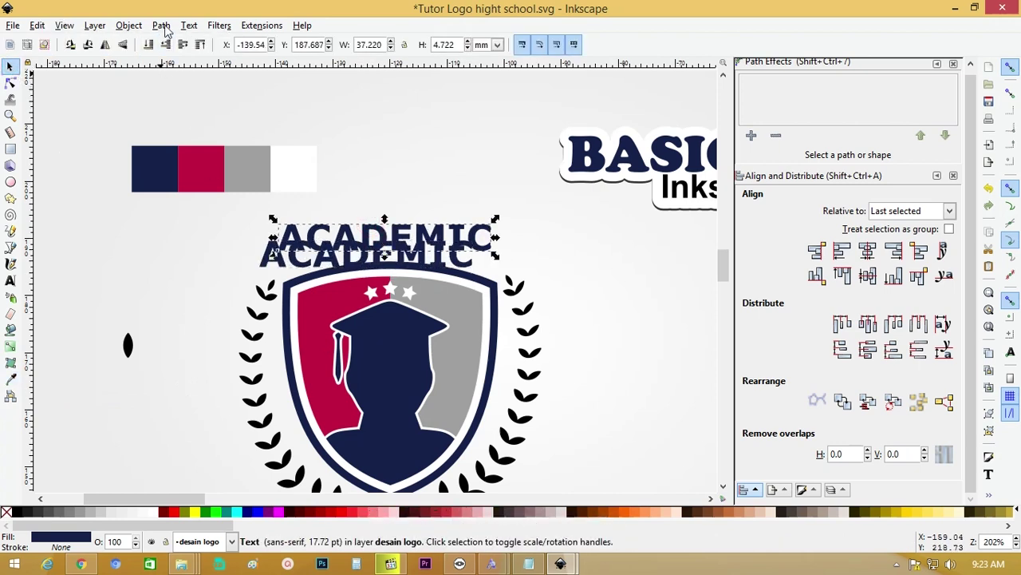
# Add a thick Dynamic Offset outline to the ACADEMIC copy.
pyautogui.click(162, 26)
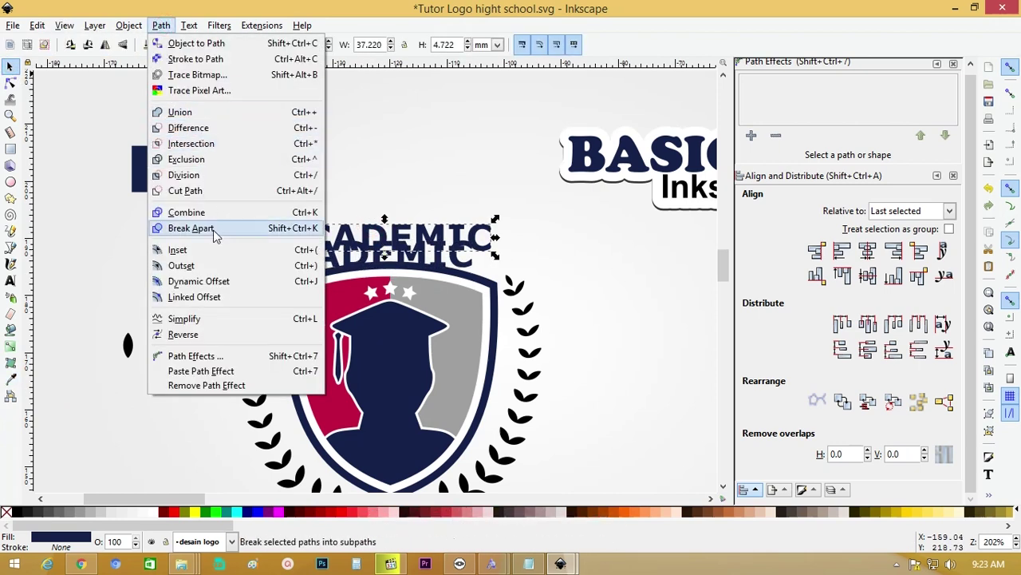
pyautogui.click(212, 280)
pyautogui.moveTo(320, 226); pyautogui.dragTo(322, 222)
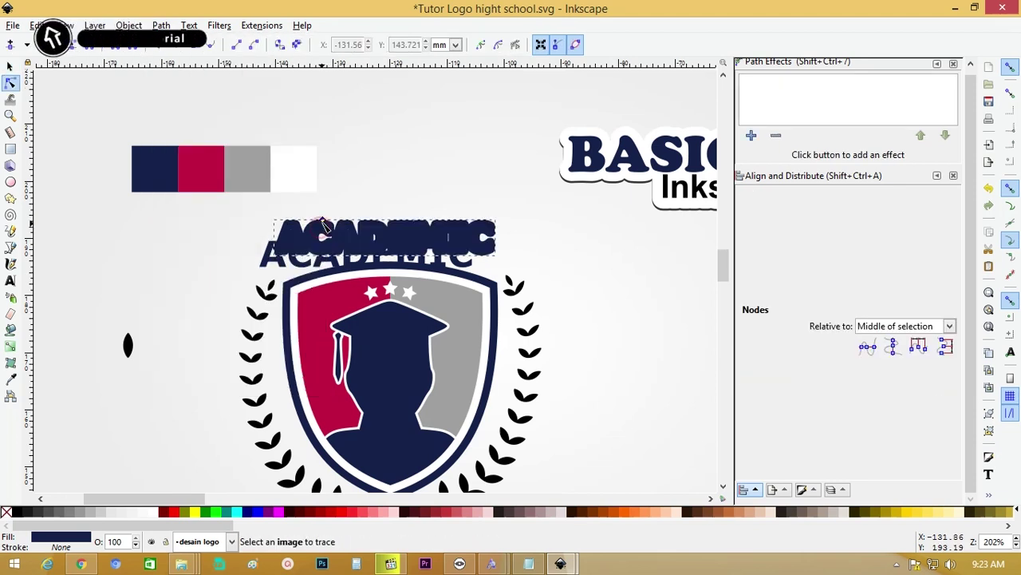
# Fill the other ACADEMIC copy white, centre it on the outline, and group both.
pyautogui.click(10, 66)
pyautogui.click(253, 269)
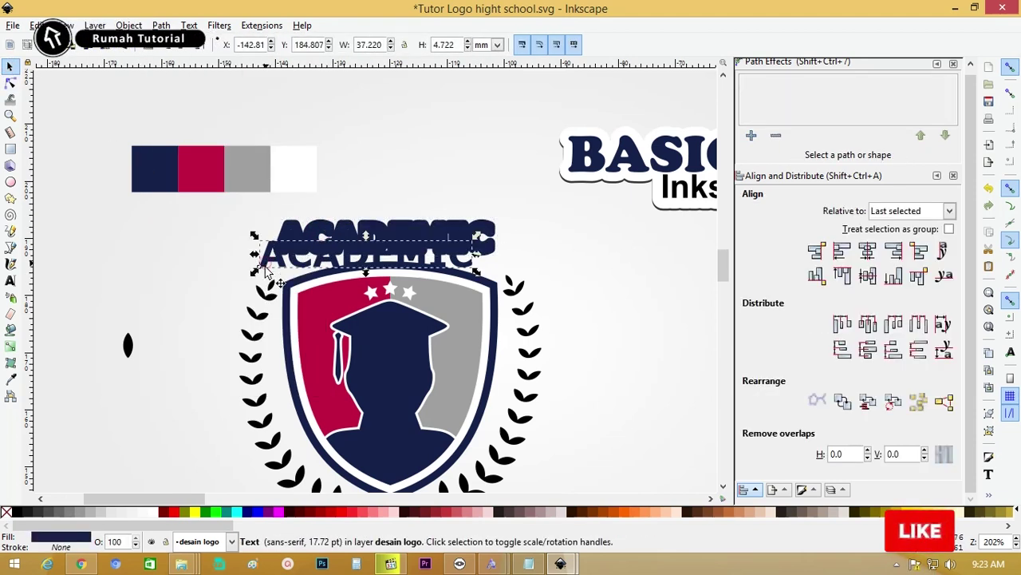
pyautogui.click(156, 509)
pyautogui.keyDown('shift'); pyautogui.click(292, 222); pyautogui.keyUp('shift')
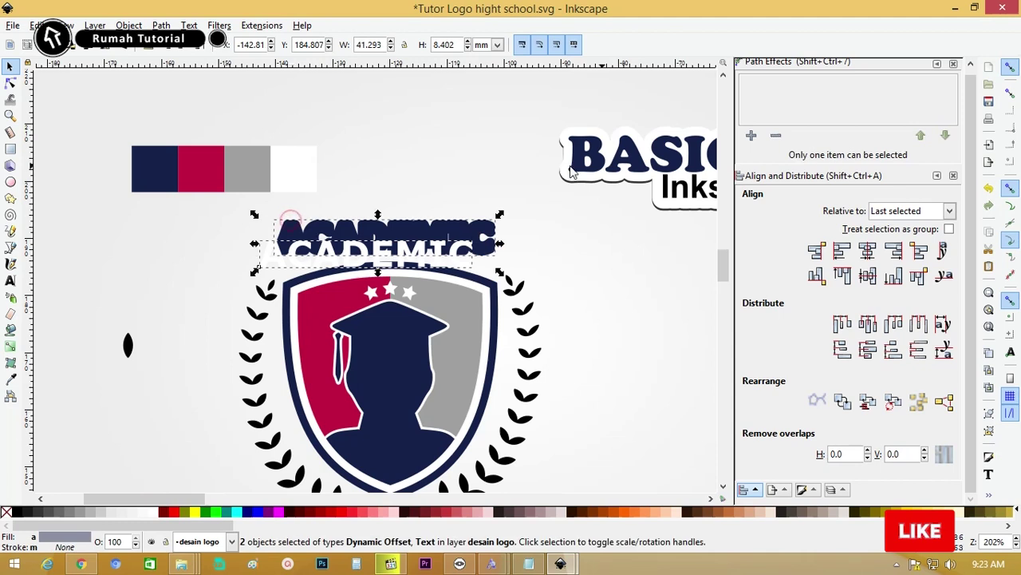
pyautogui.click(867, 251)
pyautogui.click(868, 275)
pyautogui.click(485, 183)
pyautogui.moveTo(268, 211); pyautogui.dragTo(572, 289)
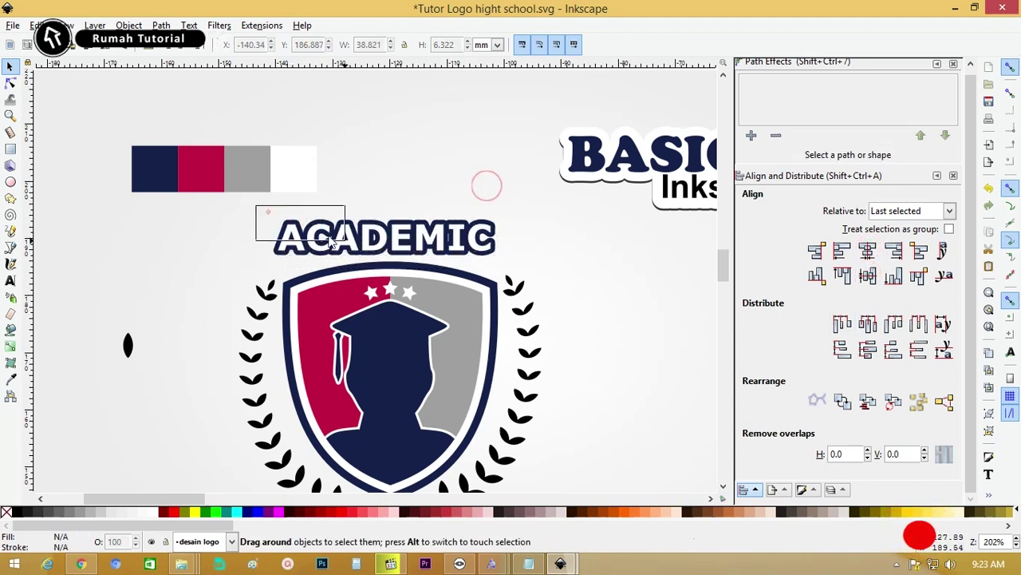
pyautogui.hotkey('ctrl', 'g')
# Group the shield, laurels, stars and title together and move the logo left.
pyautogui.press('-')
pyautogui.press('-')
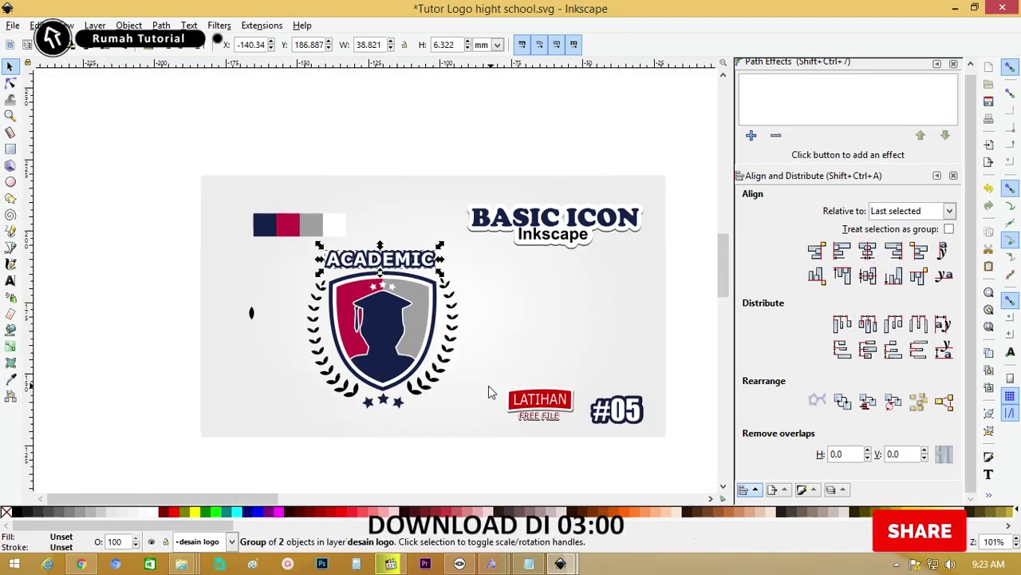
pyautogui.moveTo(481, 423); pyautogui.dragTo(282, 222)
pyautogui.hotkey('ctrl', 'g')
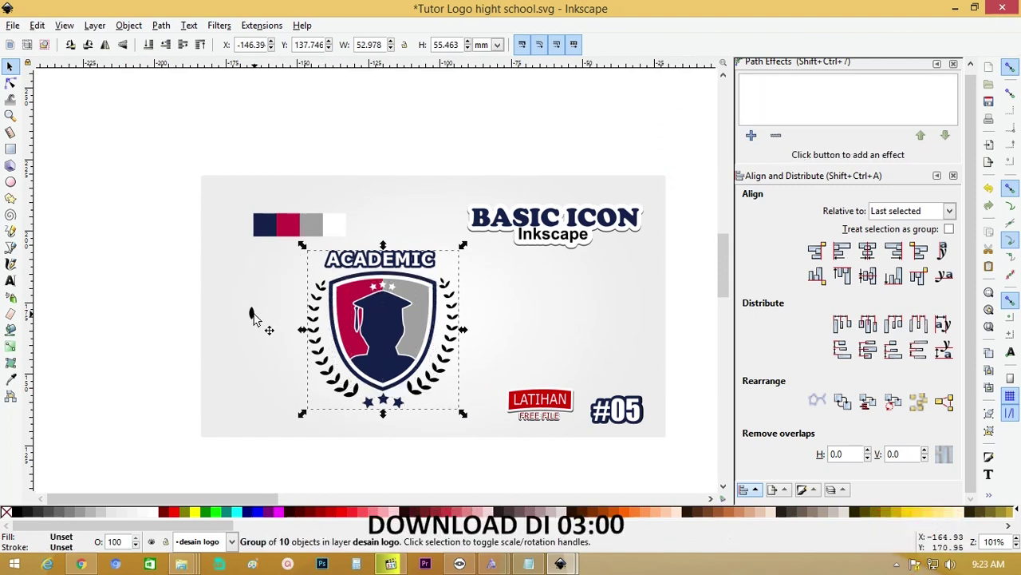
pyautogui.moveTo(335, 319); pyautogui.dragTo(266, 321)
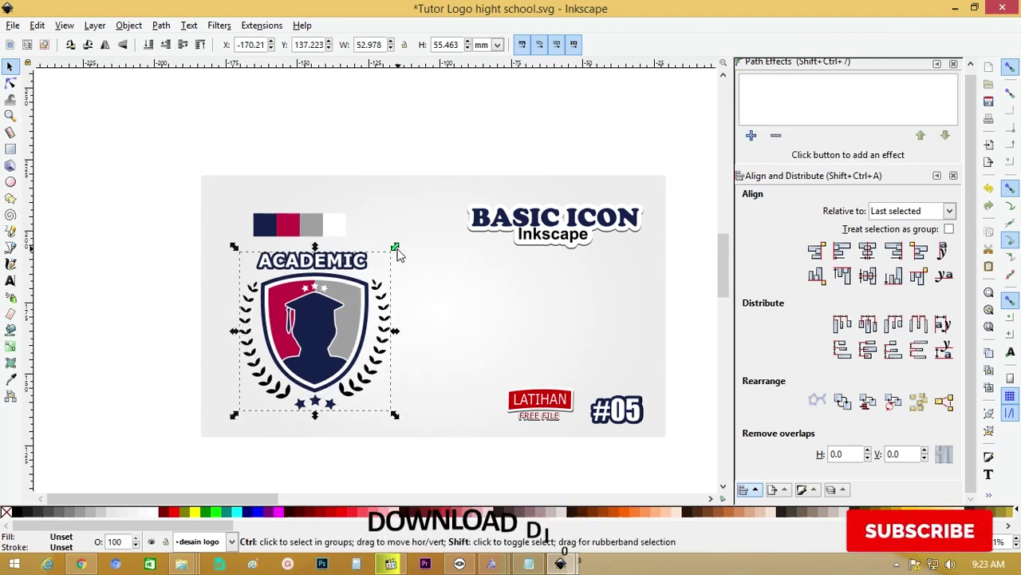